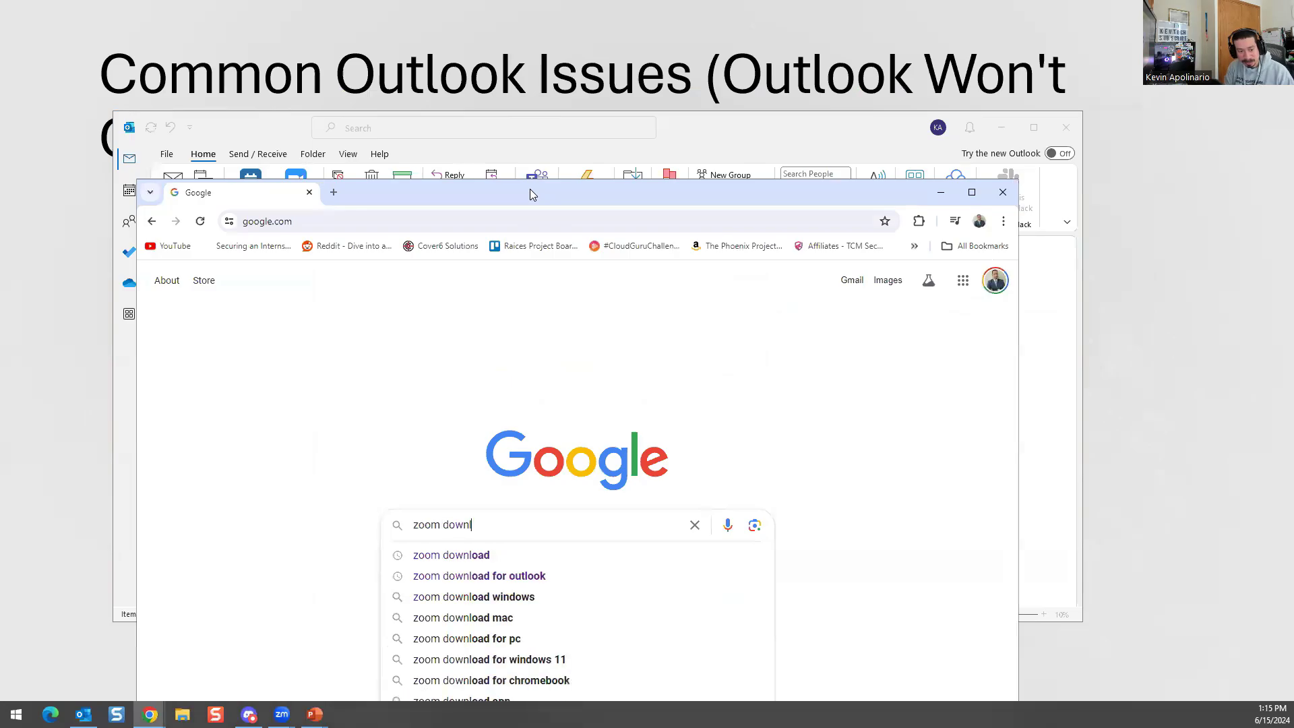
# - Search Google for 'zoom download for outlook'
pyautogui.write('l')
pyautogui.press('Down')
pyautogui.press('Down')
pyautogui.press('Return')
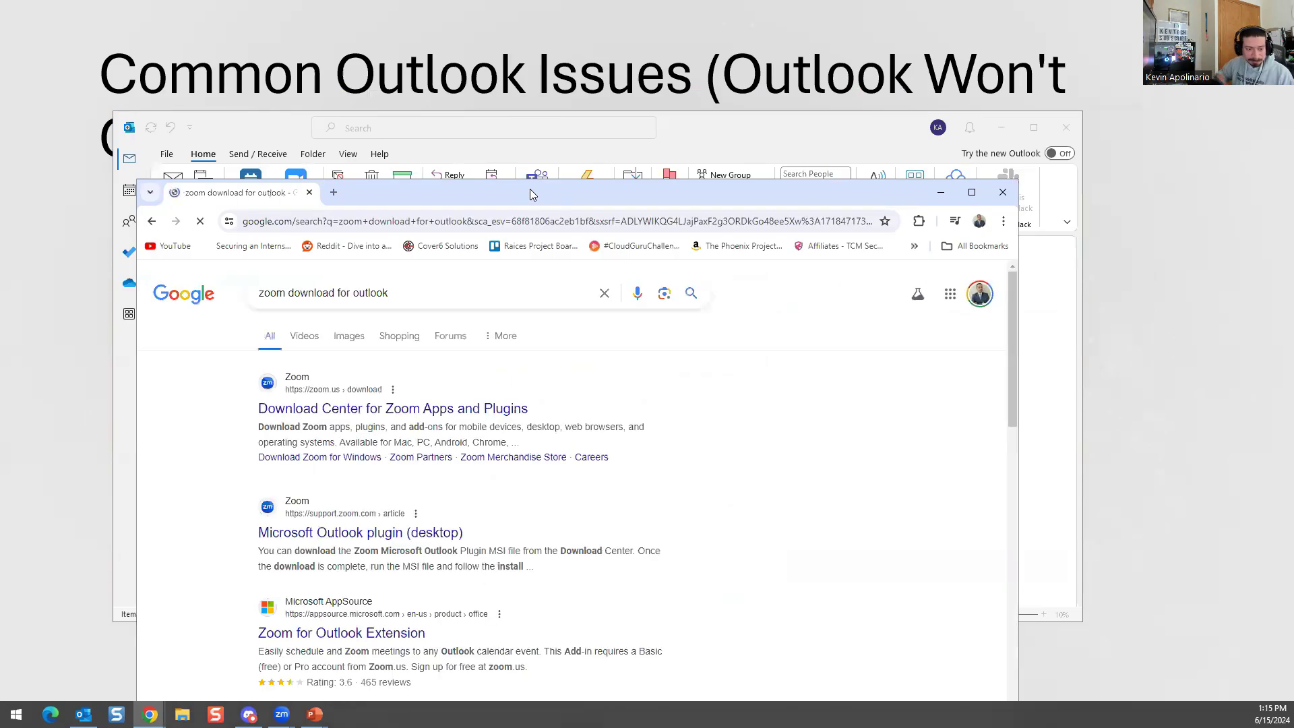
# - Check the Outlook plugin article, then open Zoom's Download Center for Zoom Apps and Plugins
pyautogui.click(326, 537)
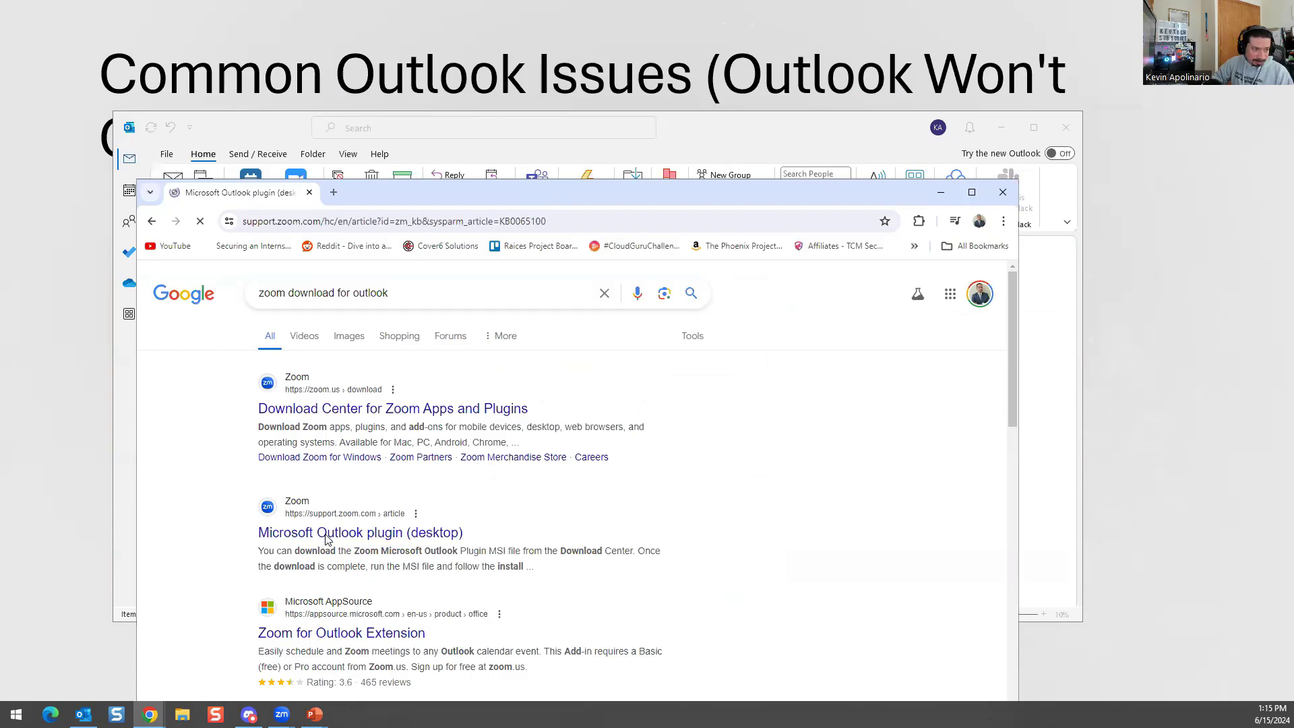
pyautogui.click(152, 221)
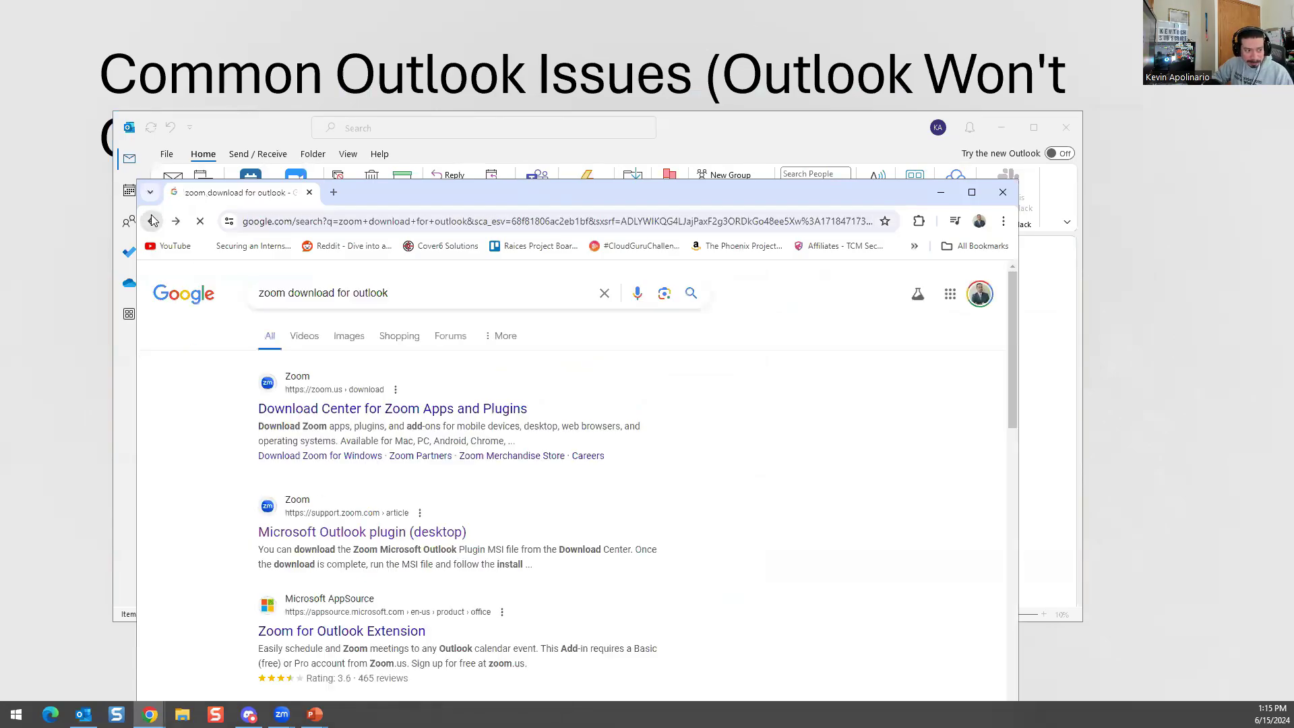
pyautogui.click(458, 410)
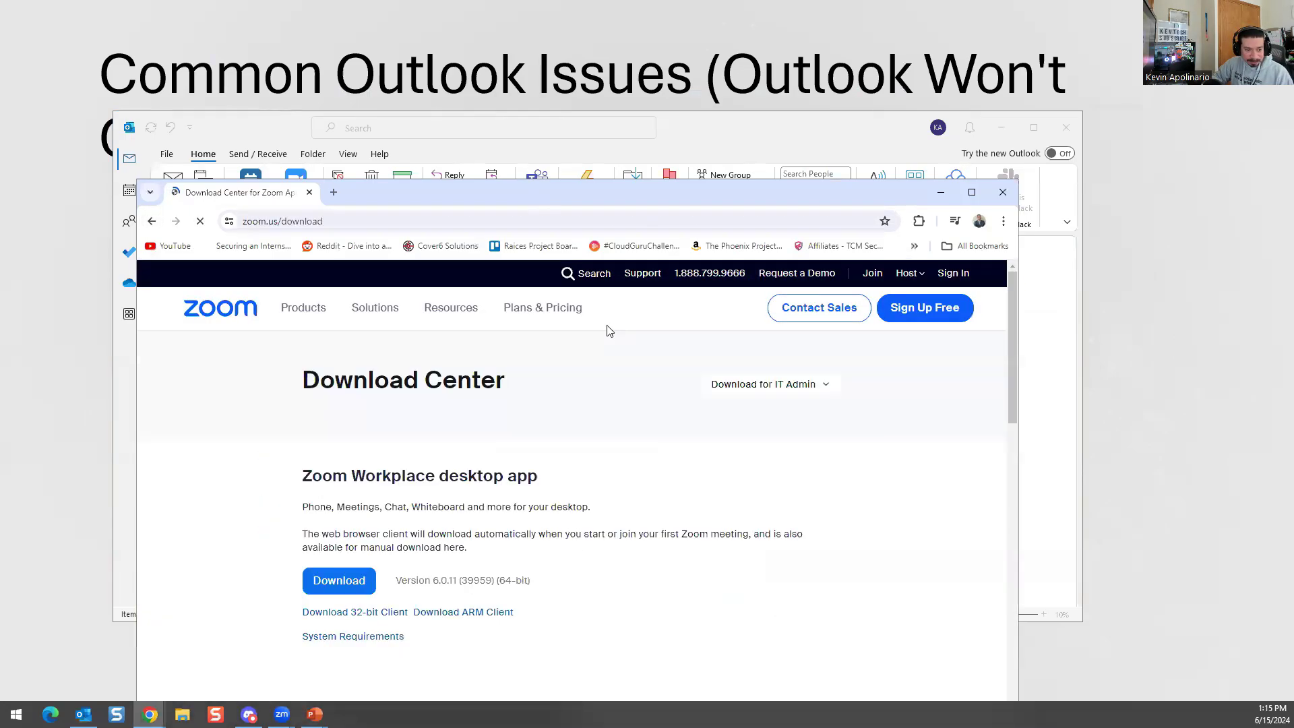
# - Scroll to the Zoom Plugin for Microsoft Outlook download section and maximize Chrome
pyautogui.scroll(-3, 588, 384)
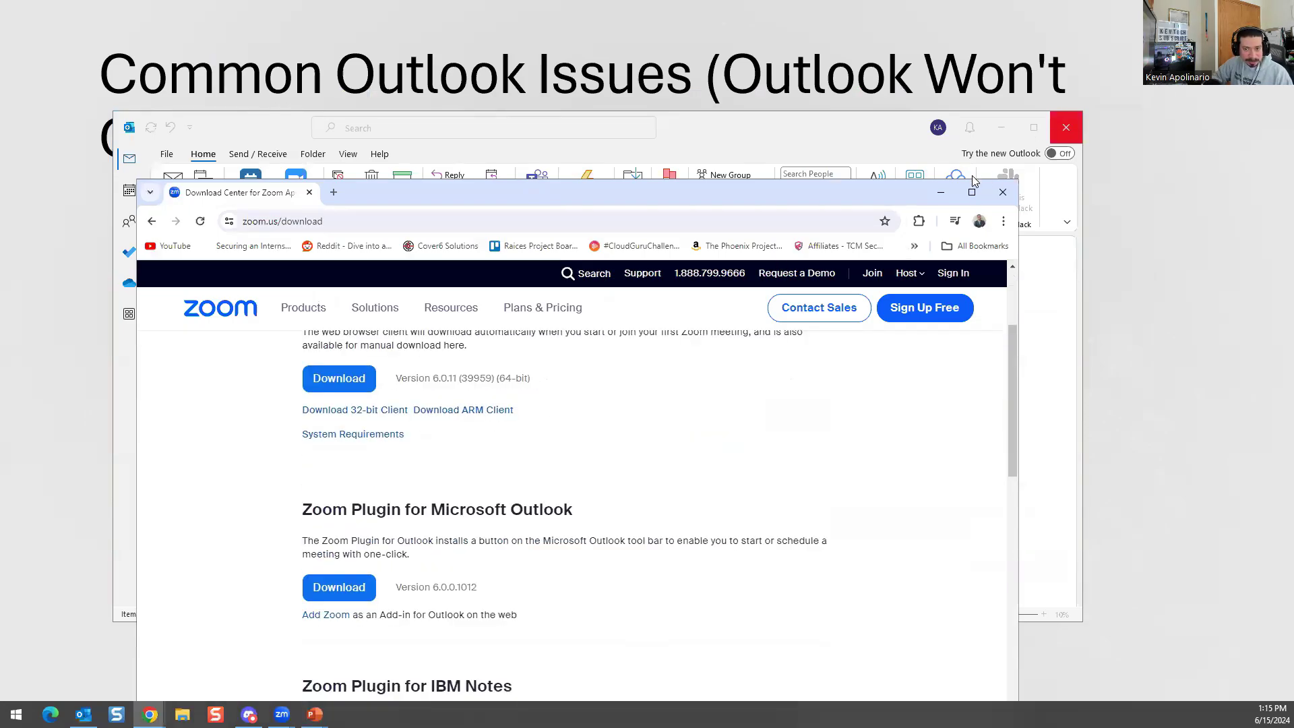
pyautogui.click(972, 192)
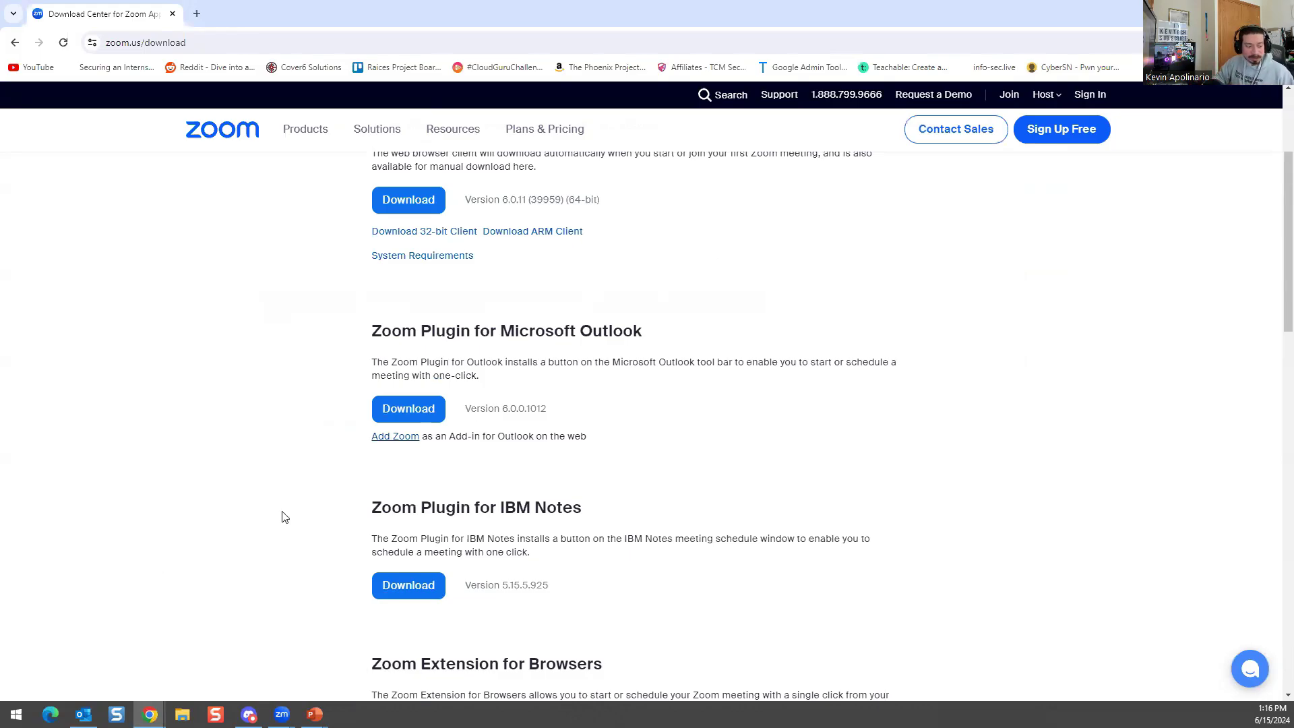
# - Inspect the 'outlook.exe /safe' command in Run, cancel it, and switch to Outlook
pyautogui.click(17, 714)
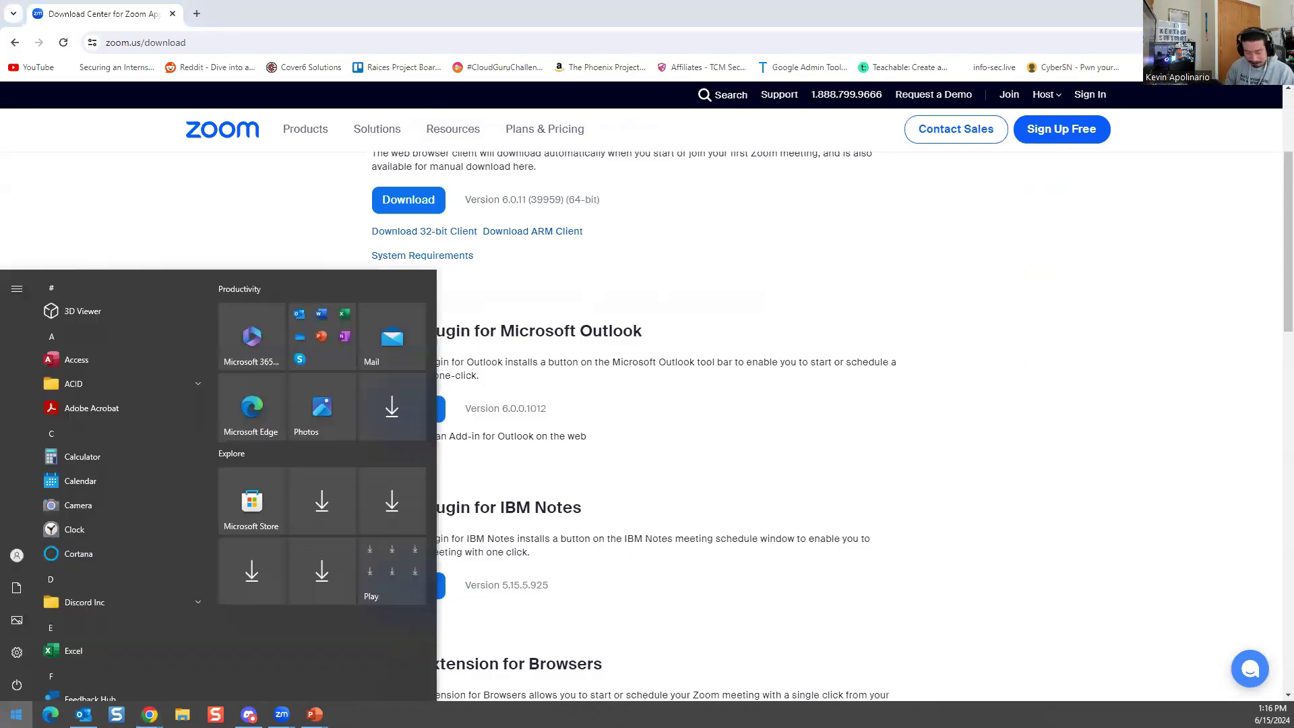
pyautogui.write('run')
pyautogui.press('Return')
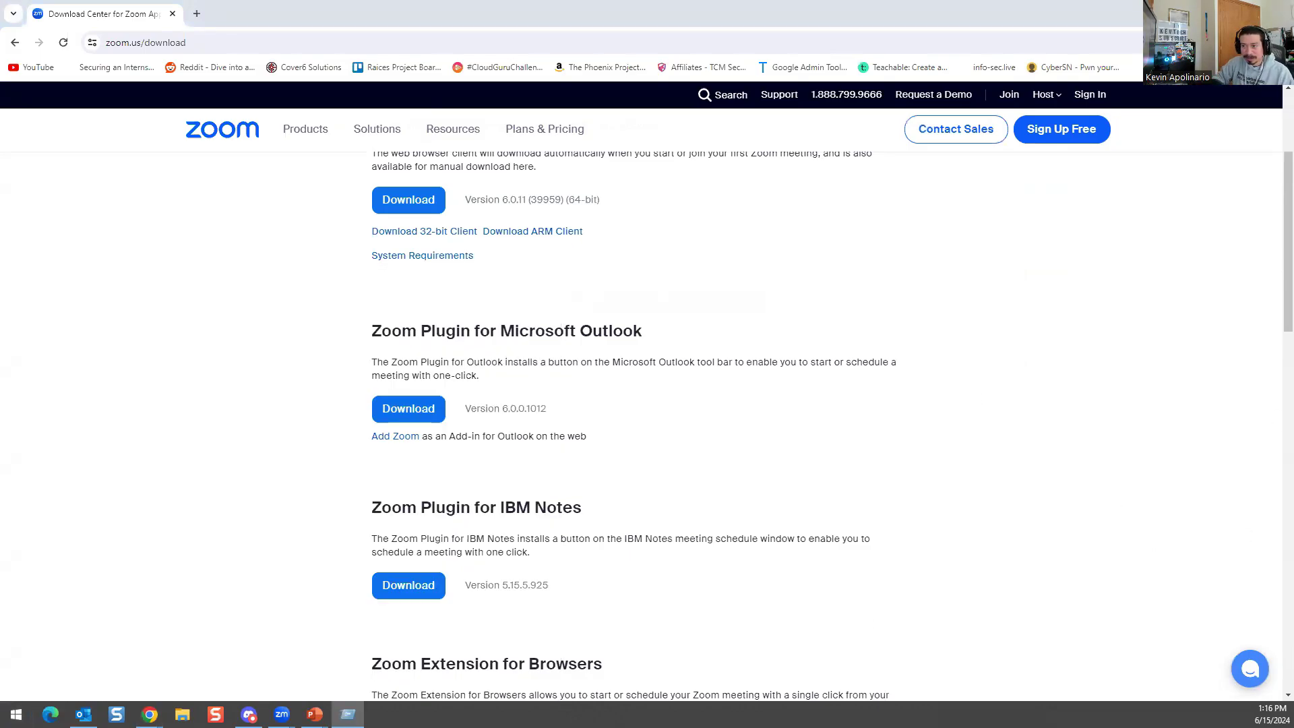
pyautogui.click(234, 465)
pyautogui.moveTo(247, 470); pyautogui.dragTo(276, 464)
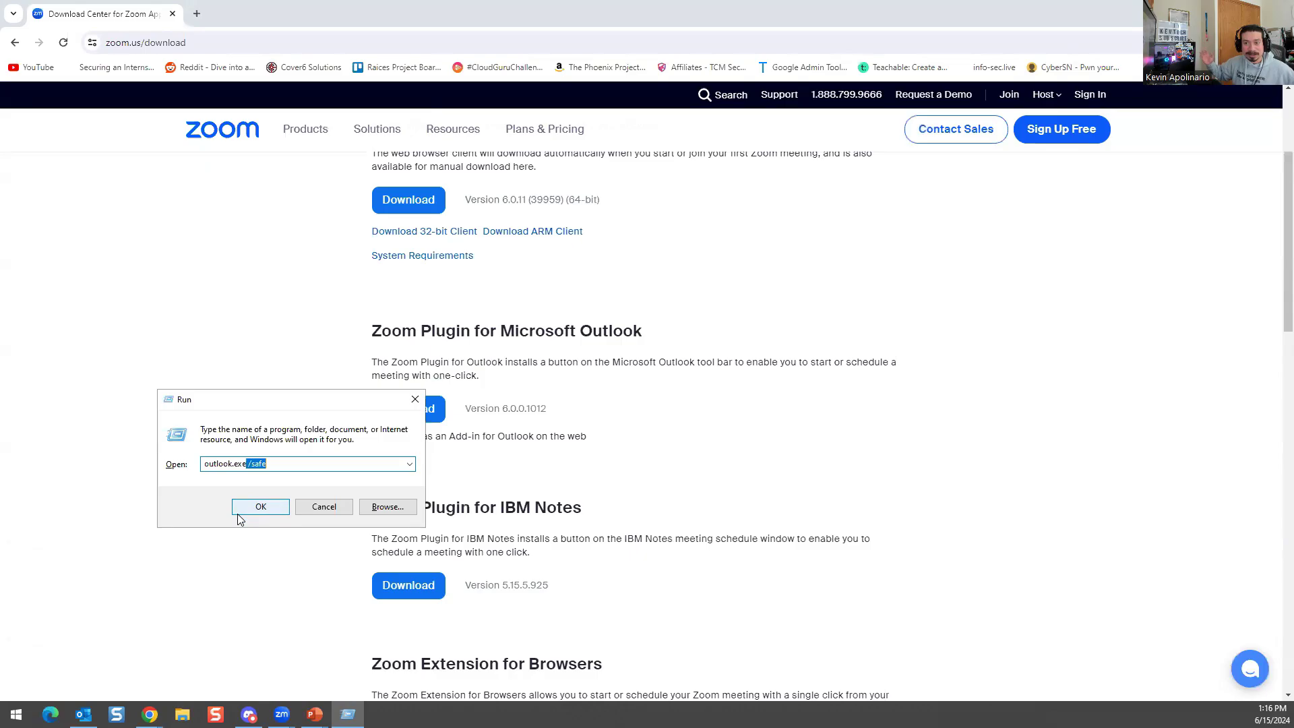
pyautogui.click(338, 509)
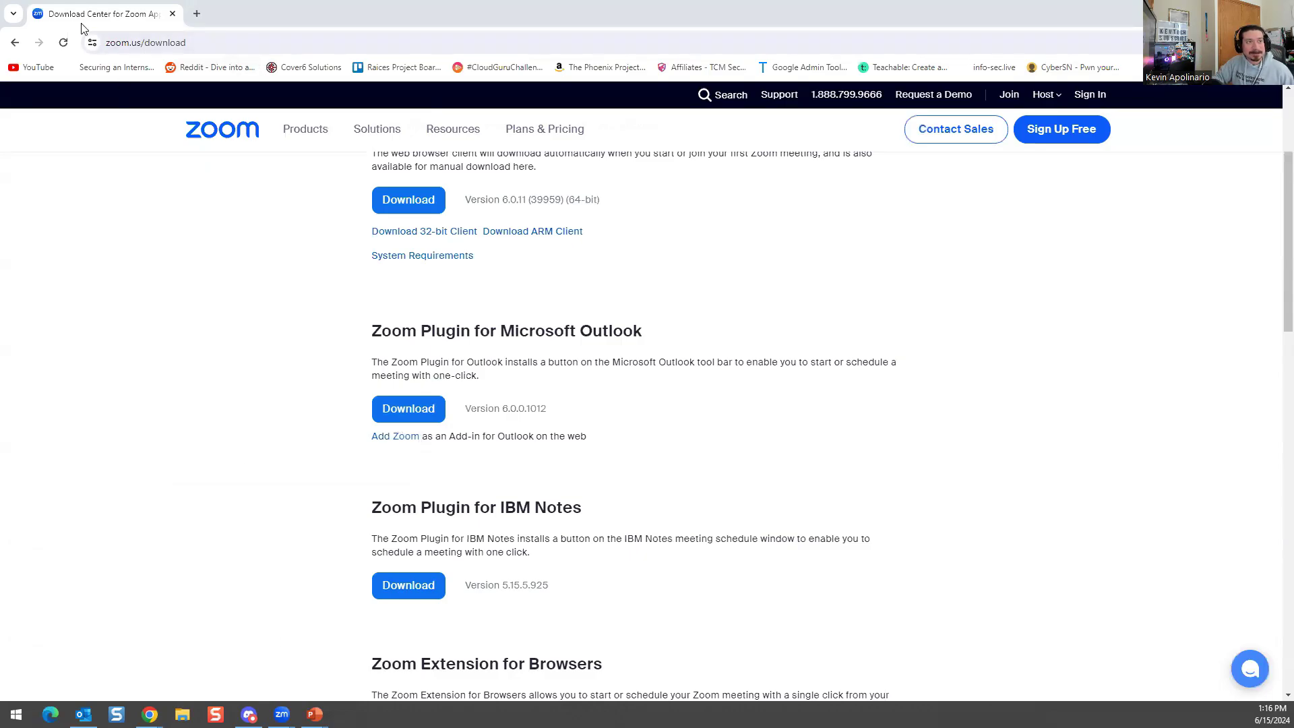
pyautogui.hotkey('alt', 'Tab')
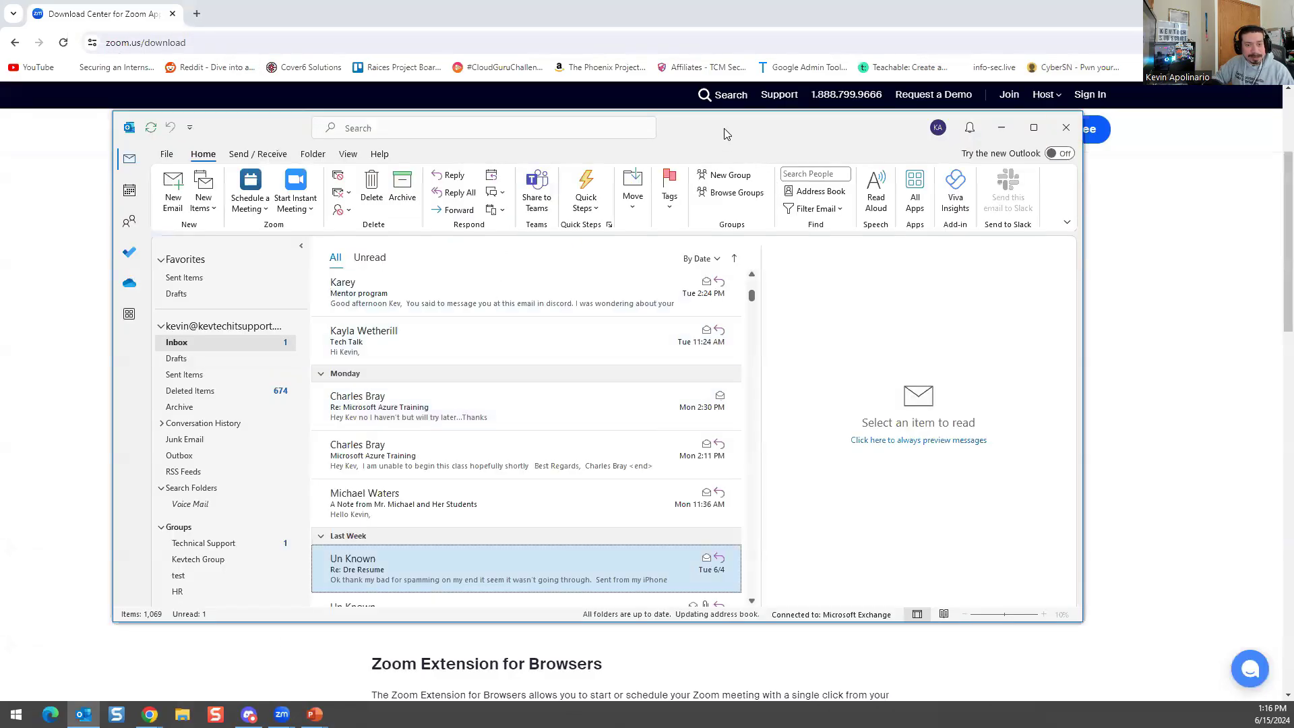
pyautogui.moveTo(725, 132); pyautogui.dragTo(882, 134)
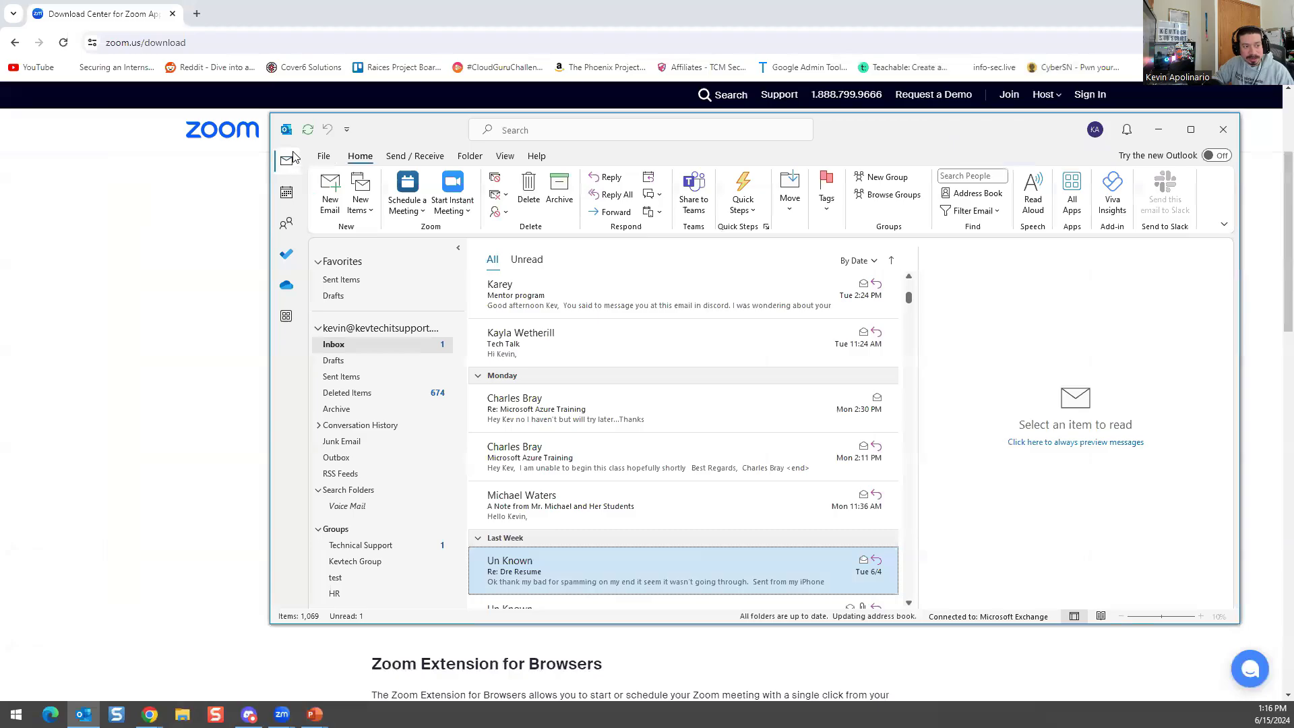
pyautogui.click(324, 156)
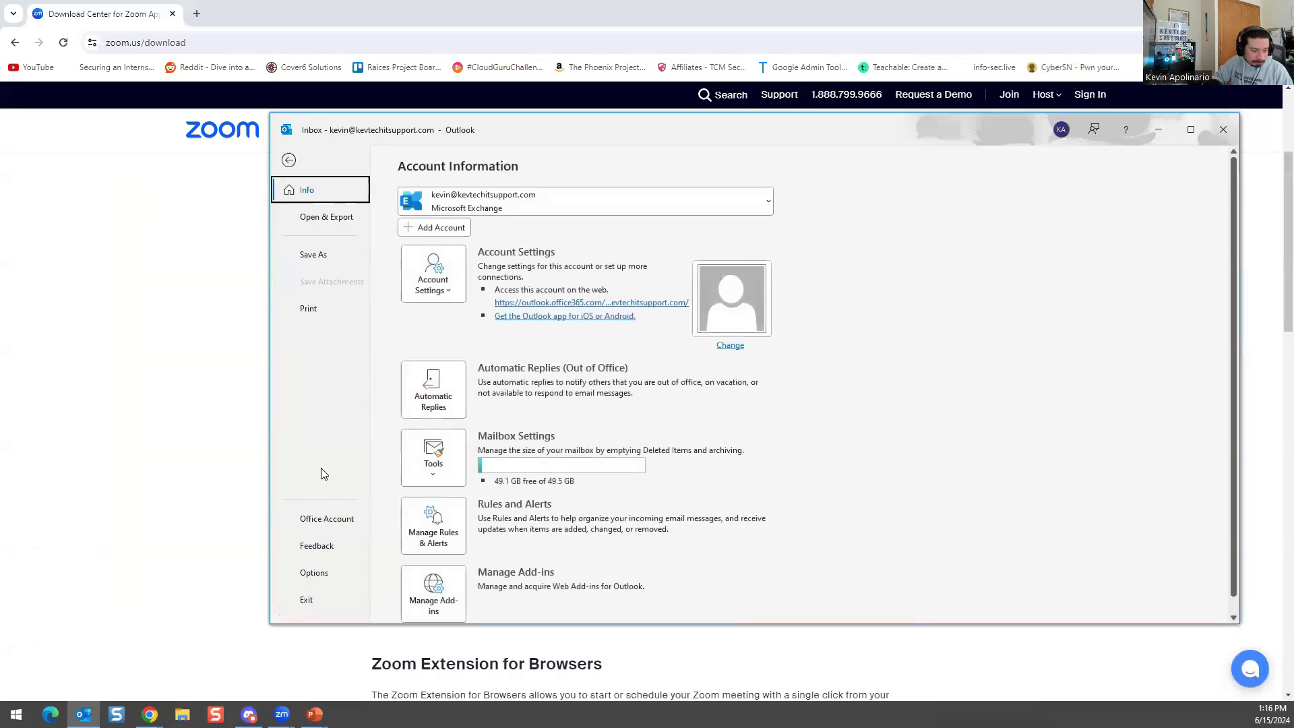
pyautogui.click(429, 606)
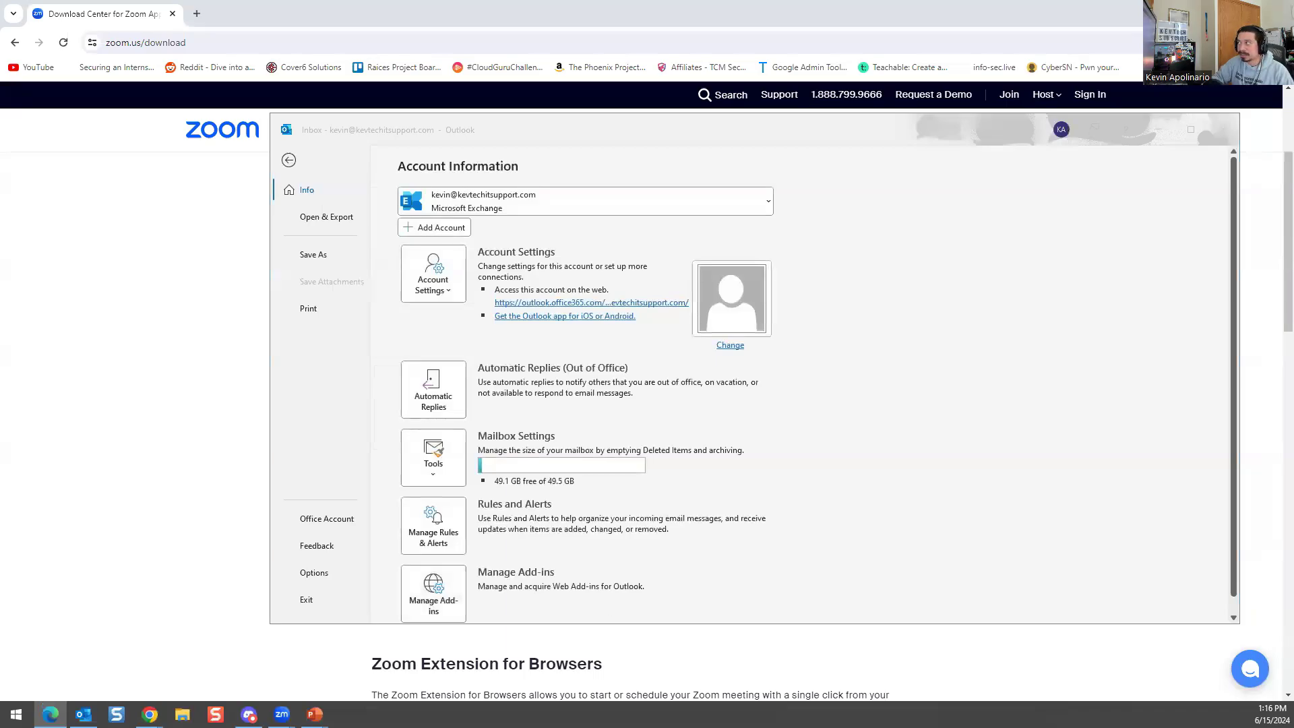
pyautogui.click(302, 573)
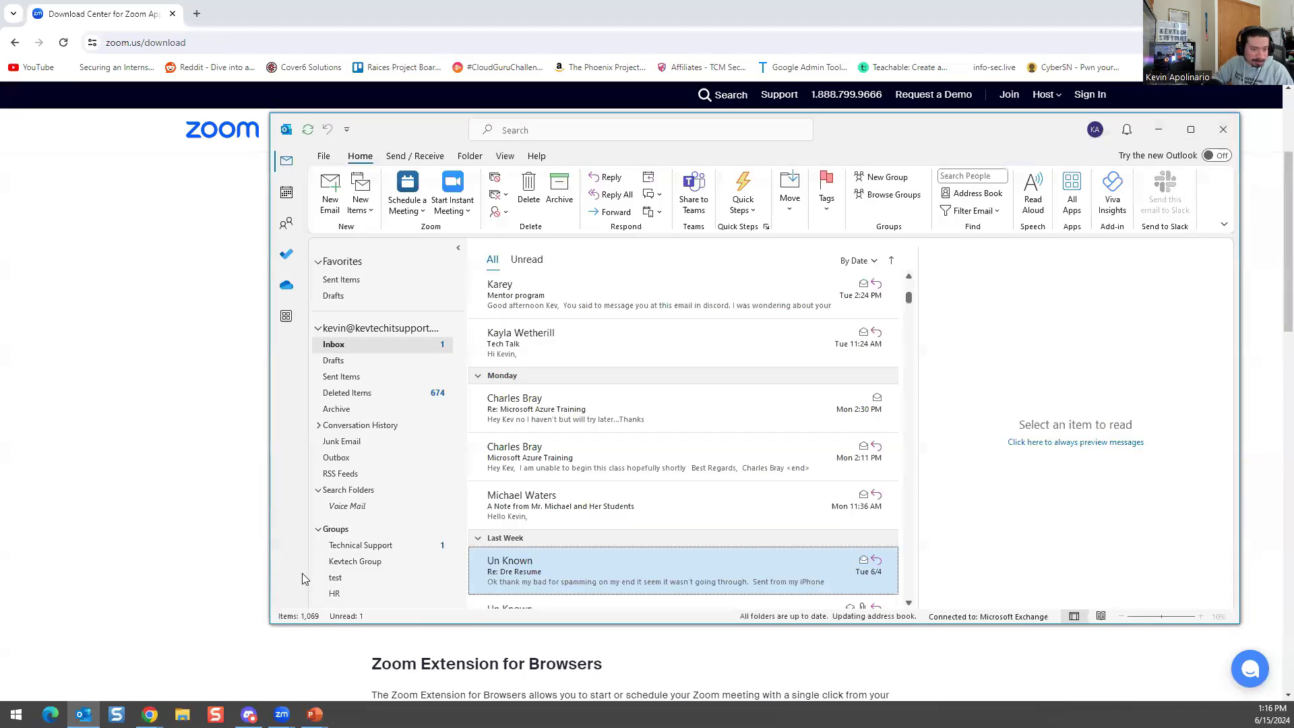
# - Untick Zoom Outlook Plugin in the COM Add-ins list under Options > Add-ins and confirm
pyautogui.click(502, 401)
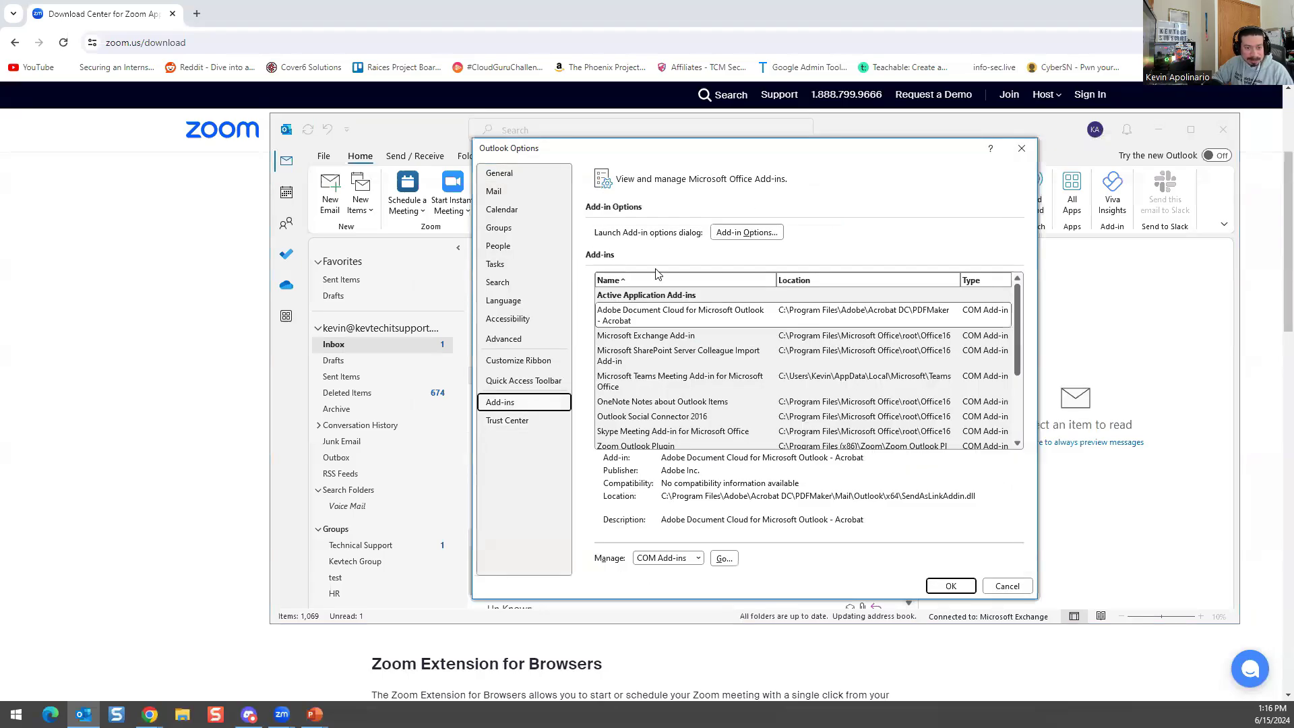
pyautogui.moveTo(626, 154); pyautogui.dragTo(438, 121)
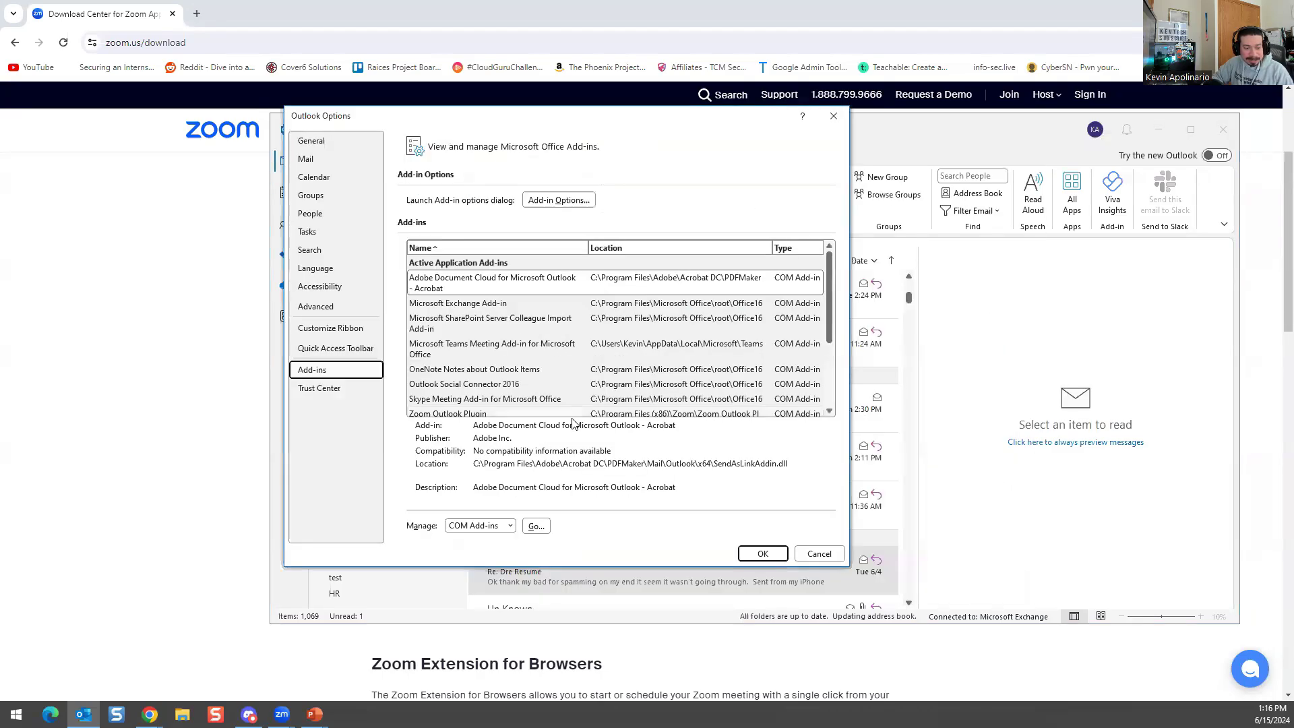
pyautogui.click(510, 525)
pyautogui.click(537, 526)
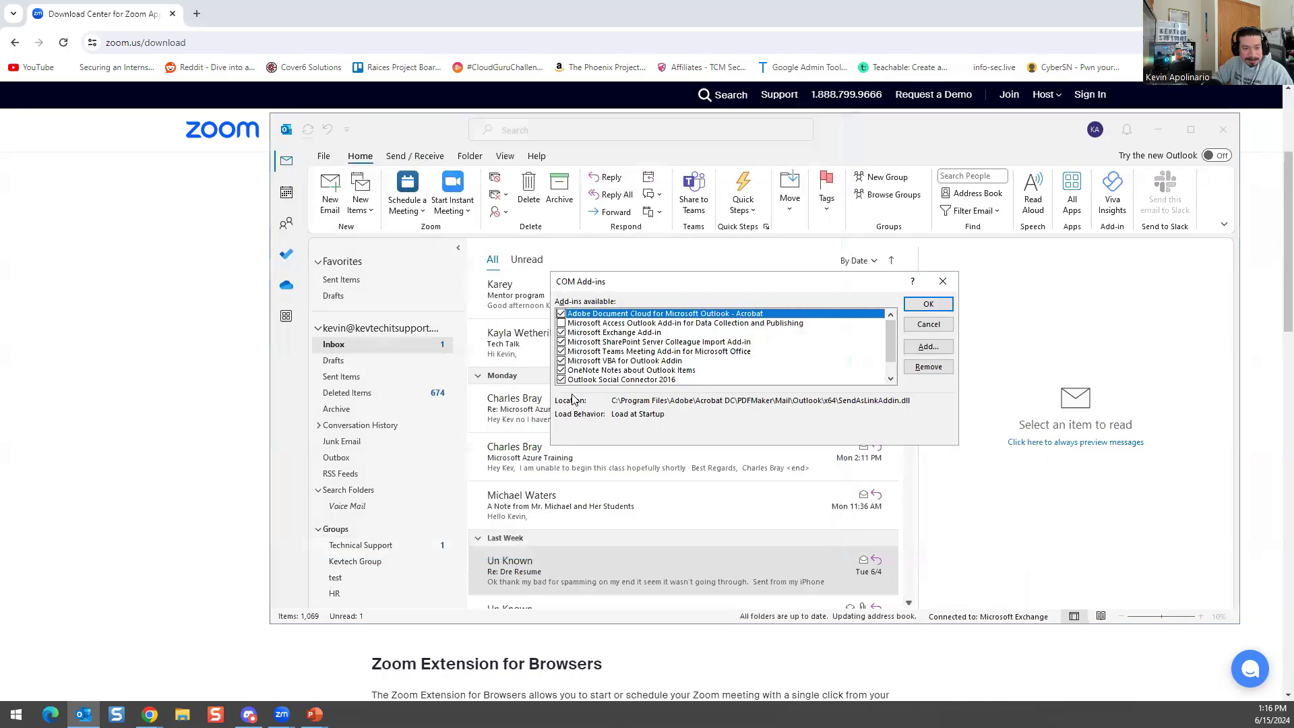
pyautogui.moveTo(623, 285); pyautogui.dragTo(516, 239)
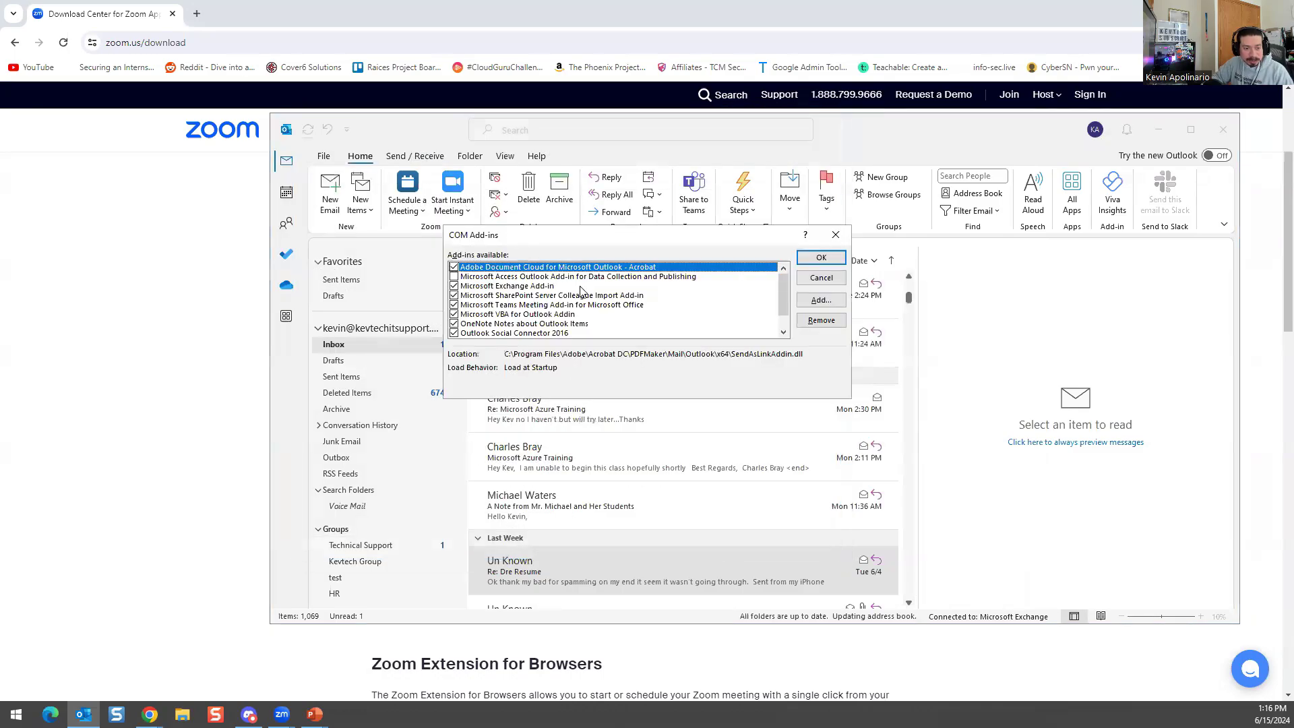
pyautogui.scroll(-1, 532, 303)
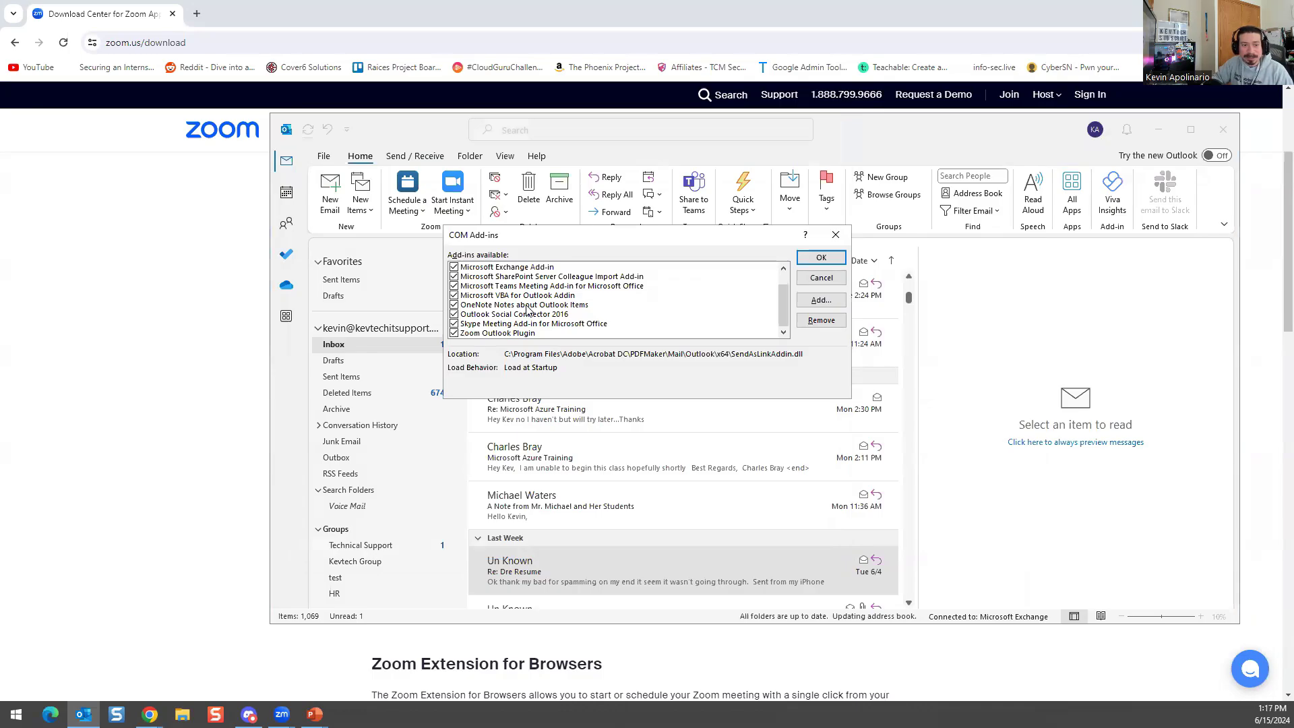
pyautogui.click(499, 333)
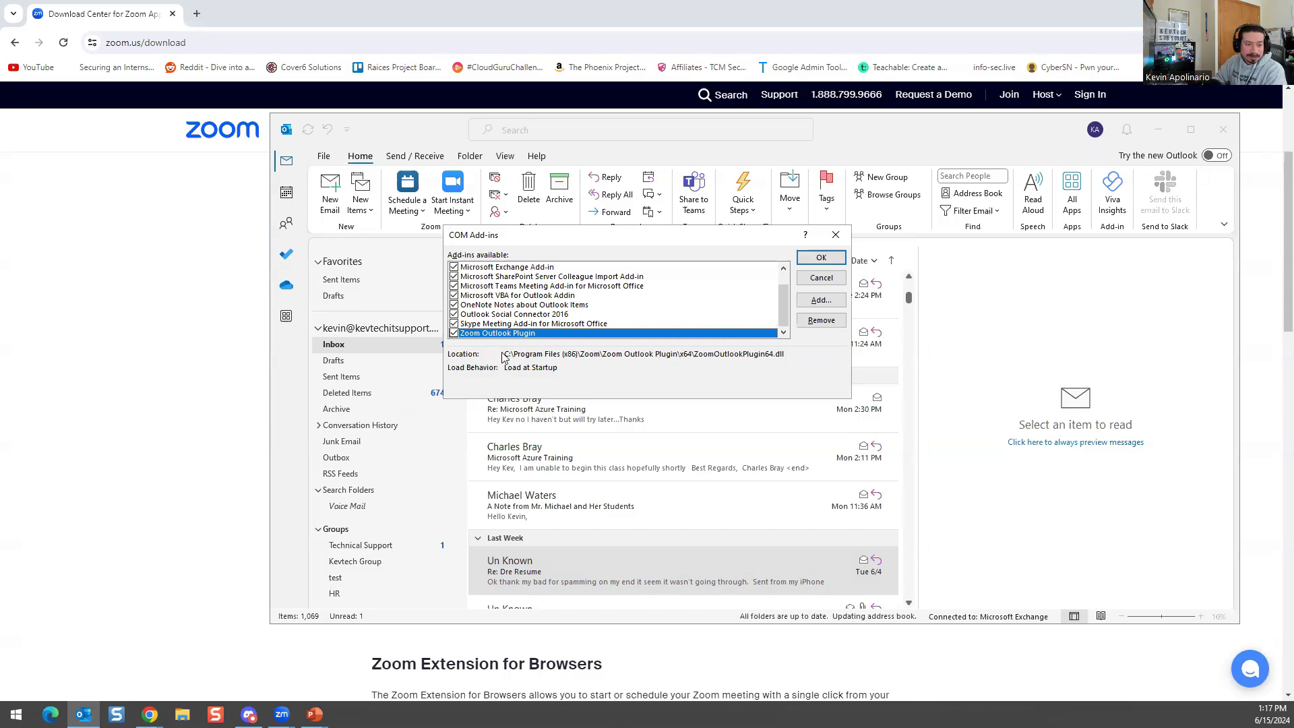
pyautogui.click(455, 333)
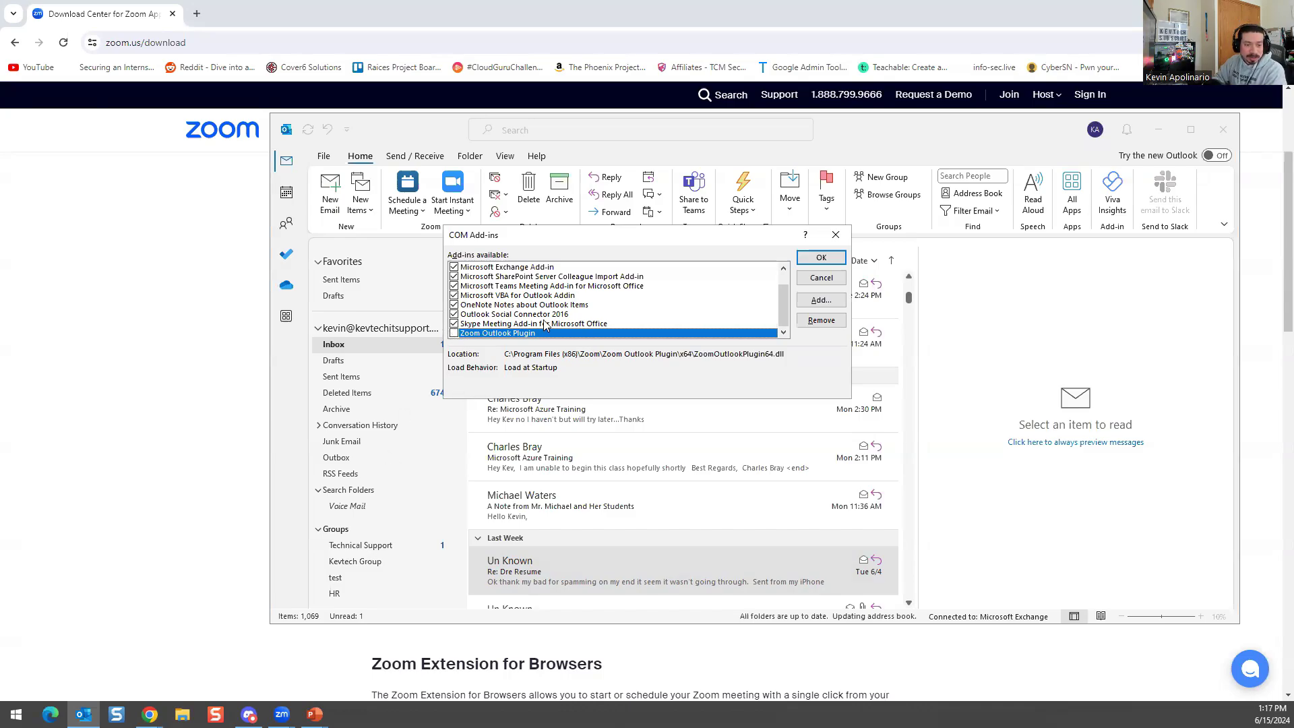
pyautogui.click(822, 258)
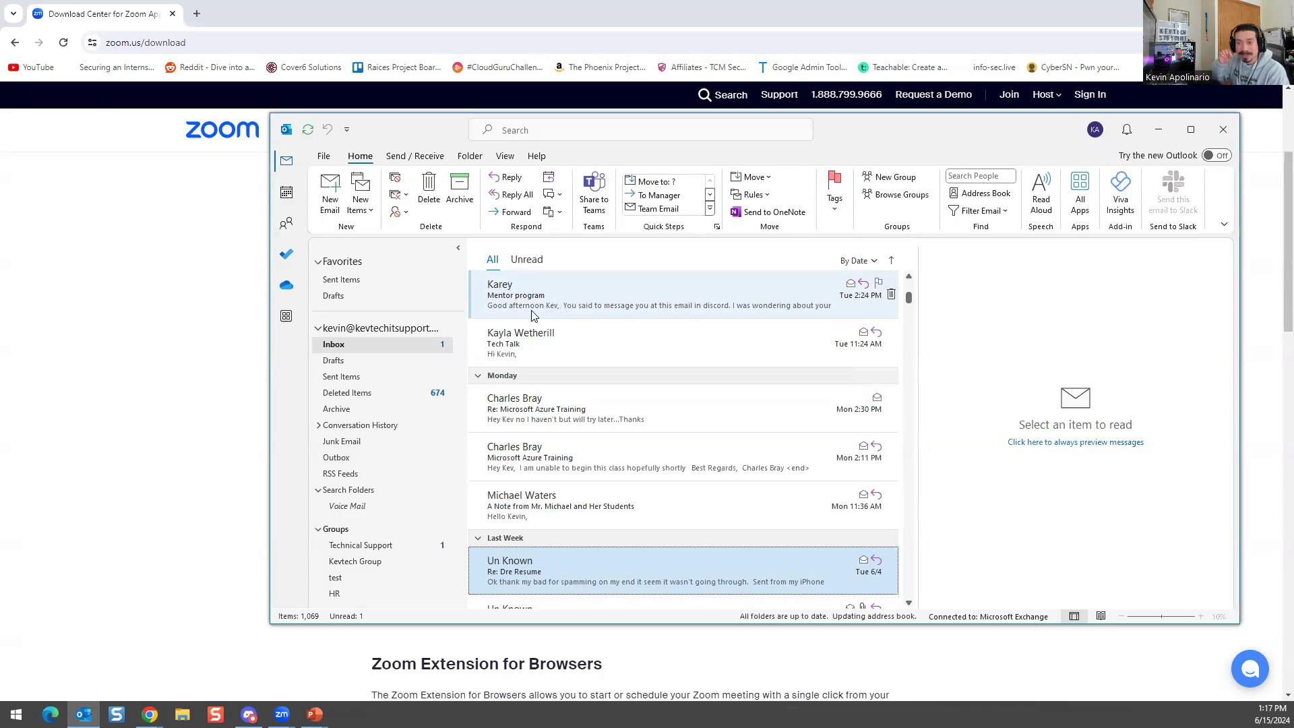
# - Tick Zoom Outlook Plugin again in File > Options > Add-ins > COM Add-ins and confirm
pyautogui.click(324, 156)
pyautogui.click(317, 573)
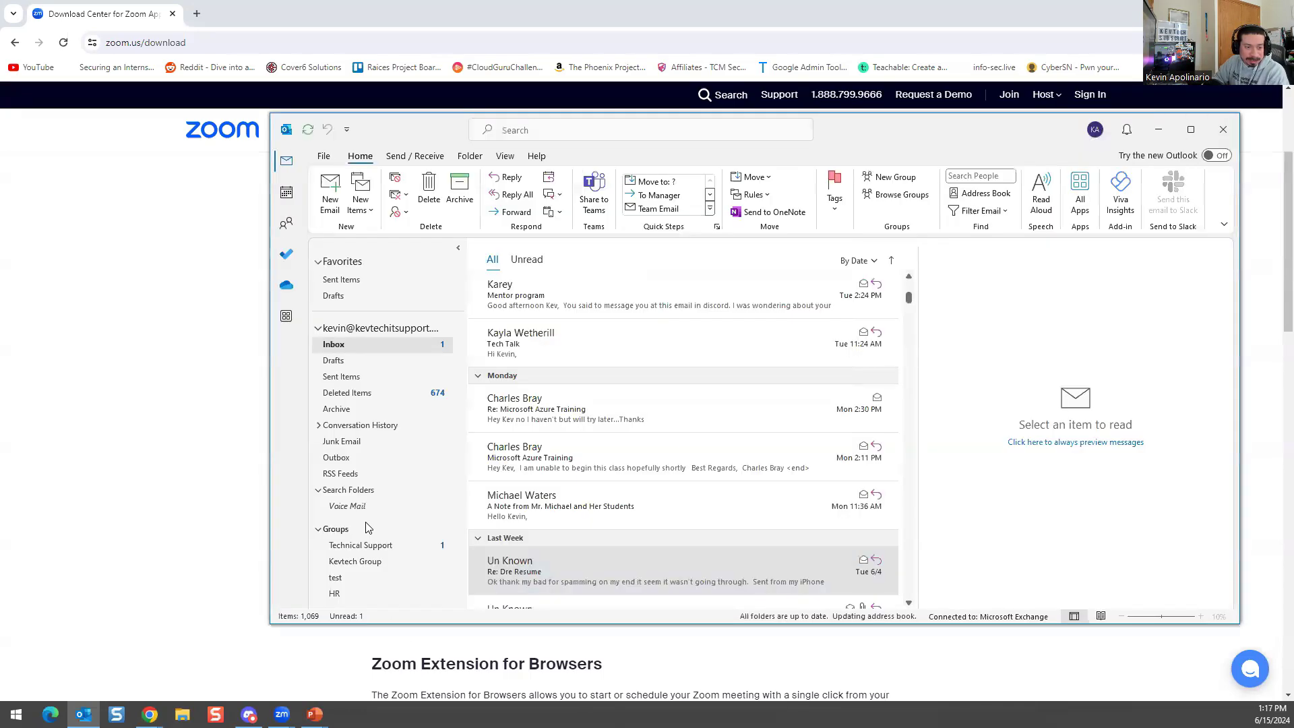
pyautogui.click(519, 402)
pyautogui.click(723, 559)
pyautogui.scroll(-1, 514, 284)
pyautogui.click(454, 333)
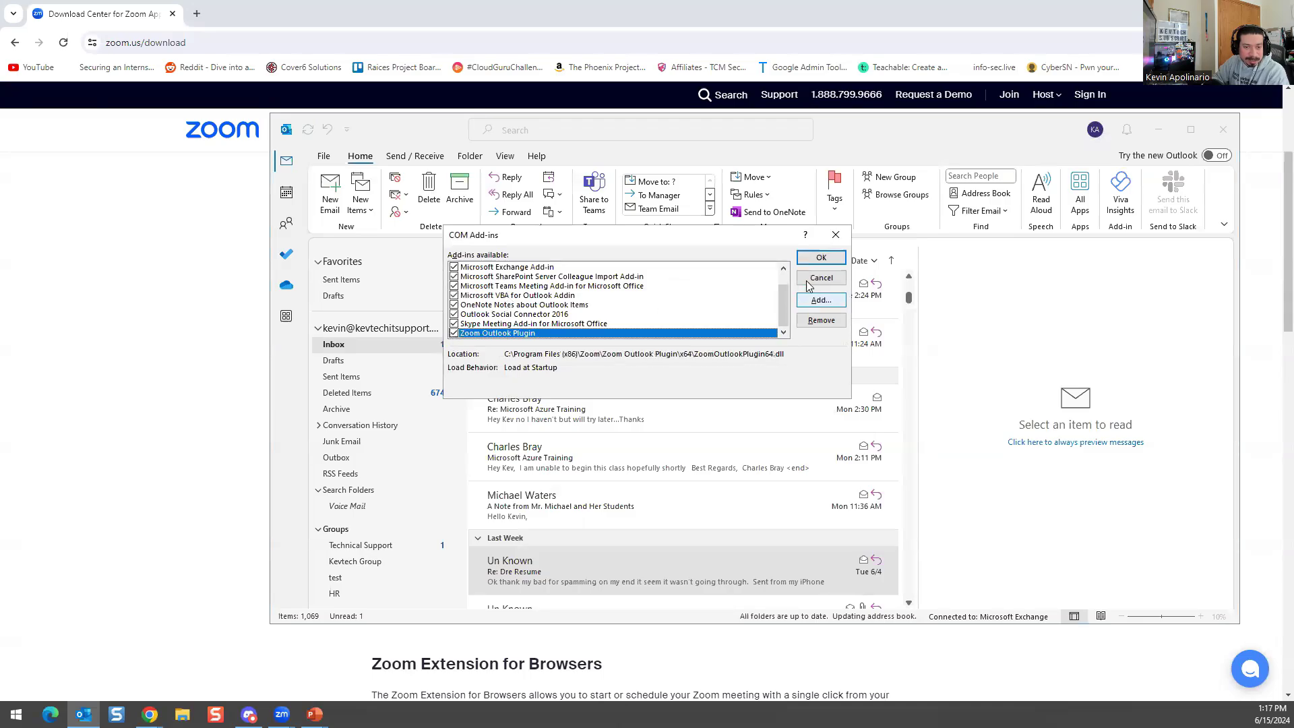
pyautogui.click(816, 258)
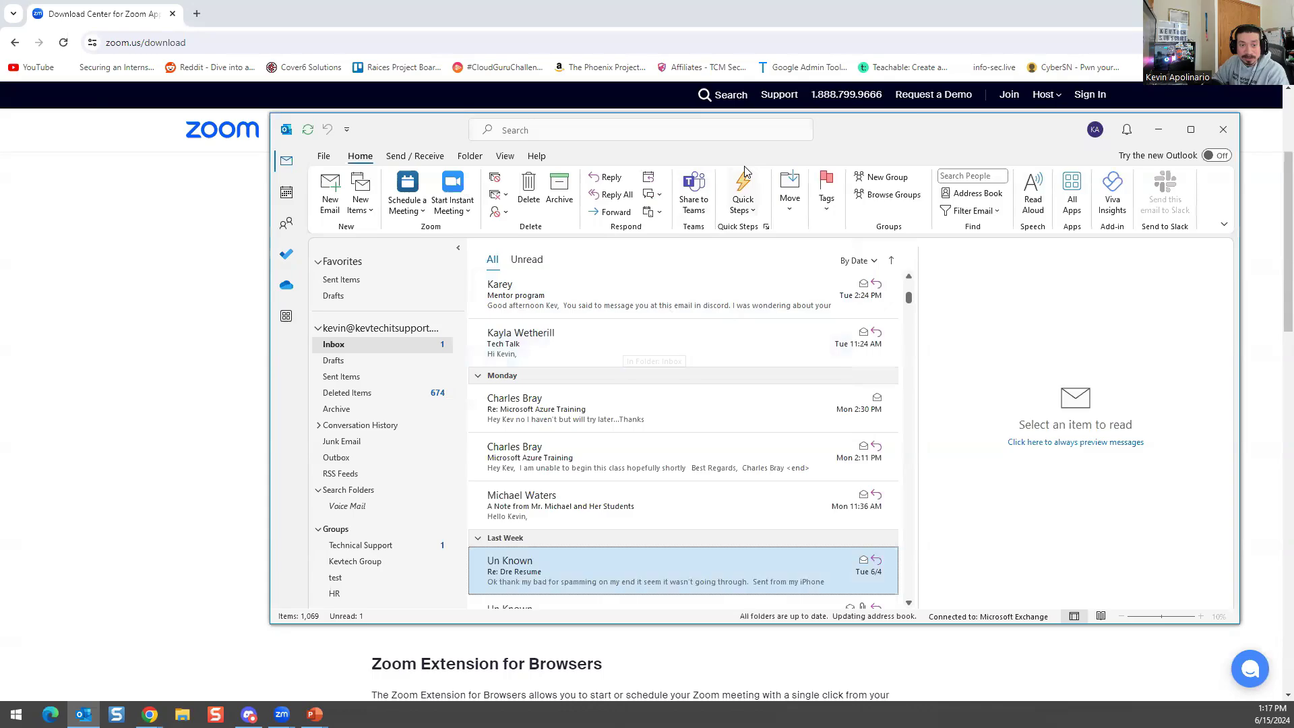
# - Close Outlook and open Control Panel from the Start search
pyautogui.moveTo(1101, 131); pyautogui.dragTo(966, 140)
pyautogui.click(1087, 138)
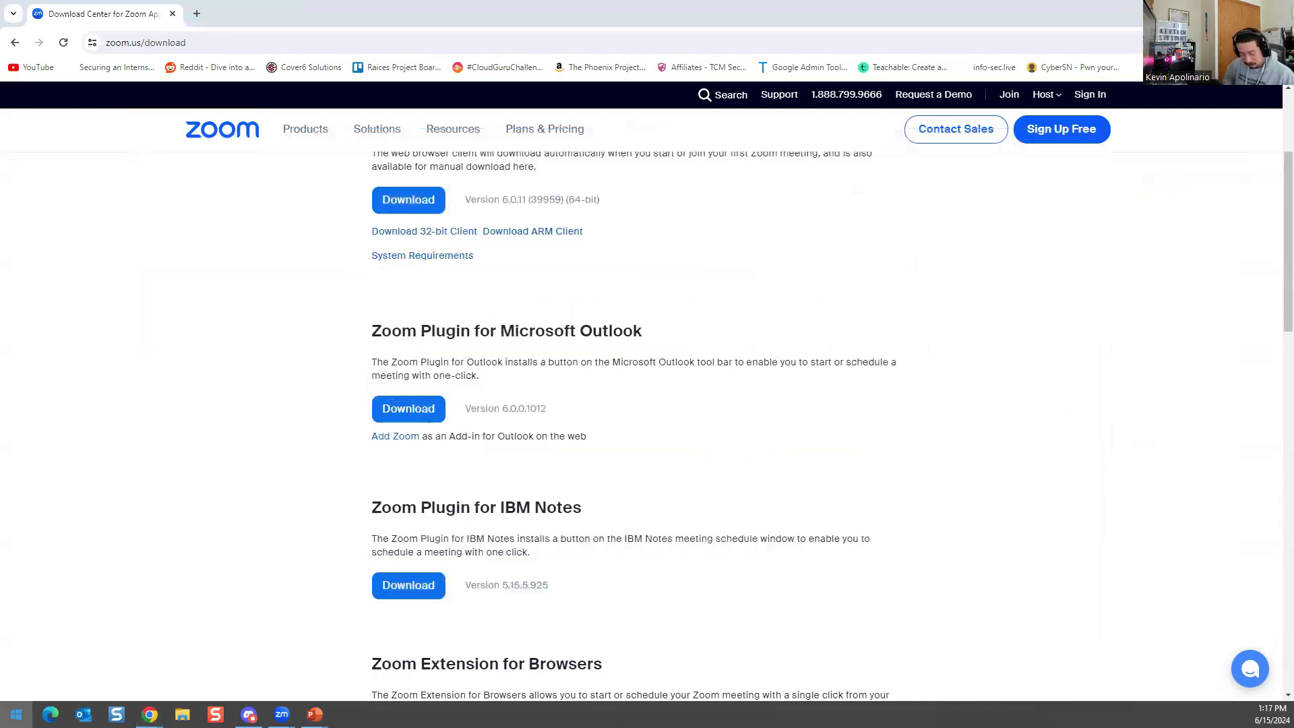
pyautogui.click(16, 714)
pyautogui.write('contr')
pyautogui.press('Return')
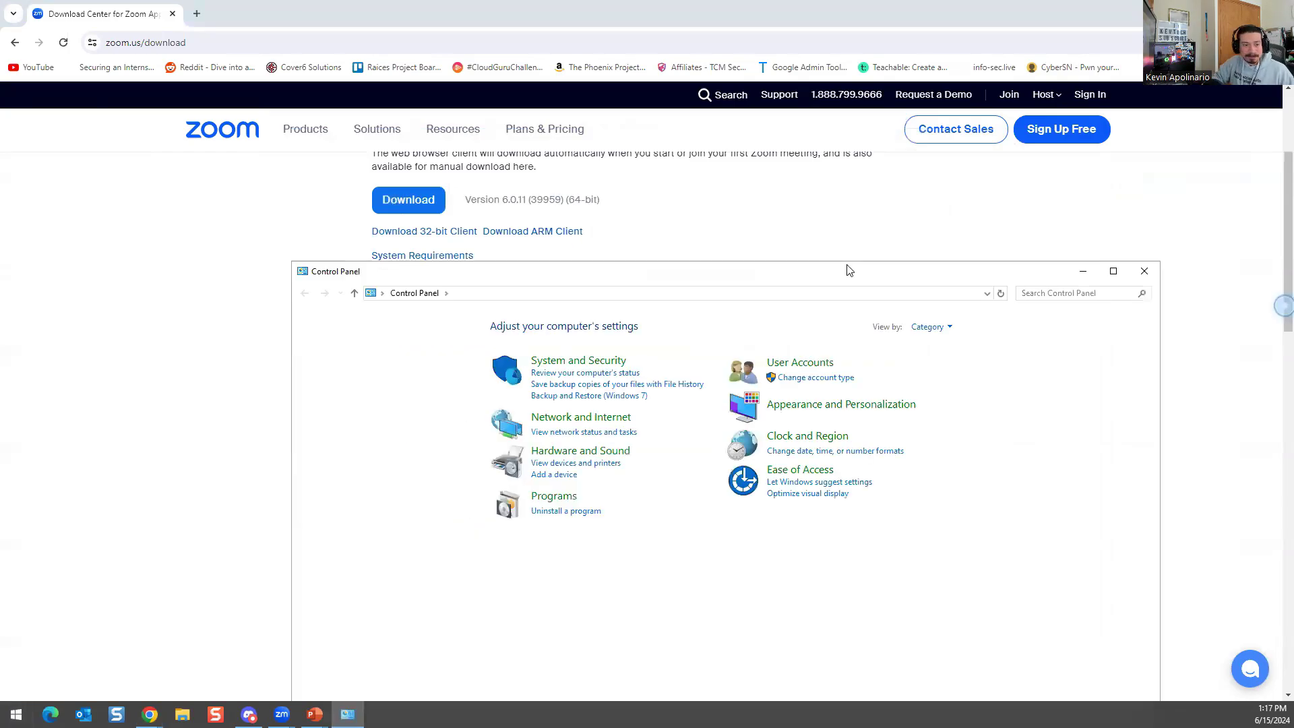
# - Sort installed programs by Name, check Zoom Outlook Plugin is version 6.0.0, then close the list
pyautogui.click(447, 378)
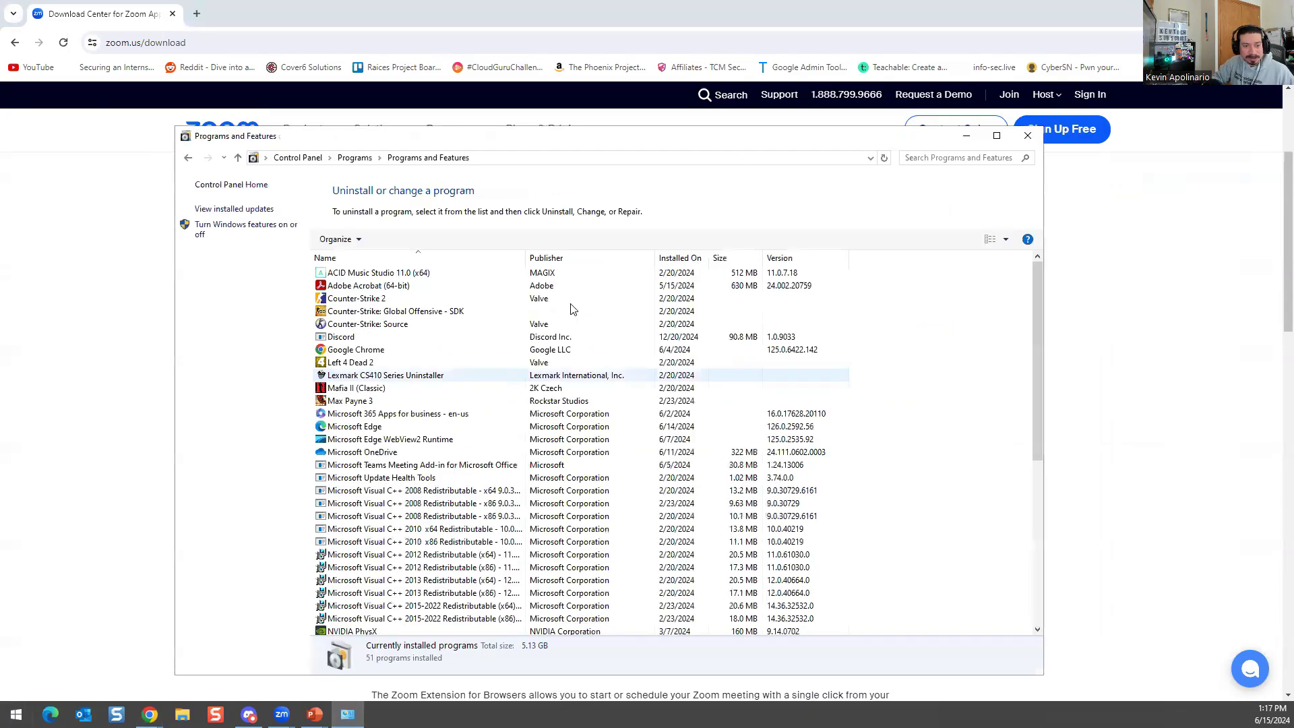
pyautogui.click(340, 259)
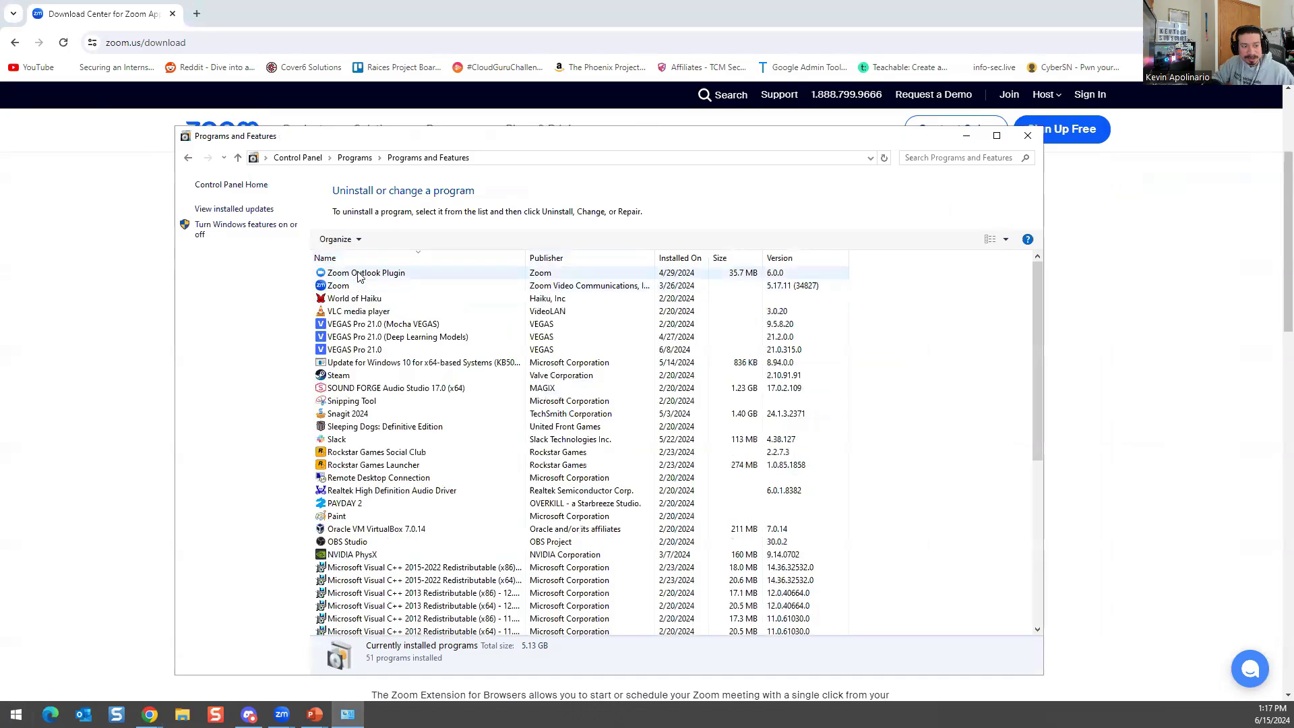
pyautogui.click(383, 274)
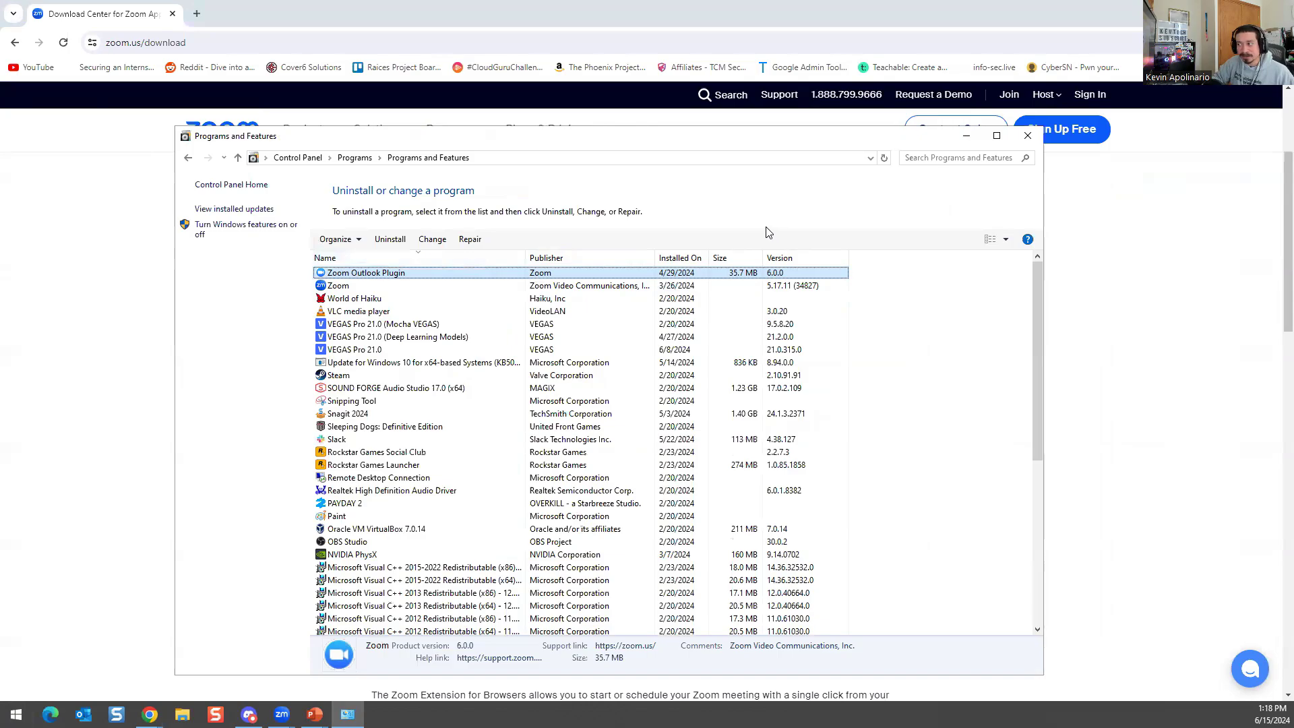
pyautogui.click(1028, 136)
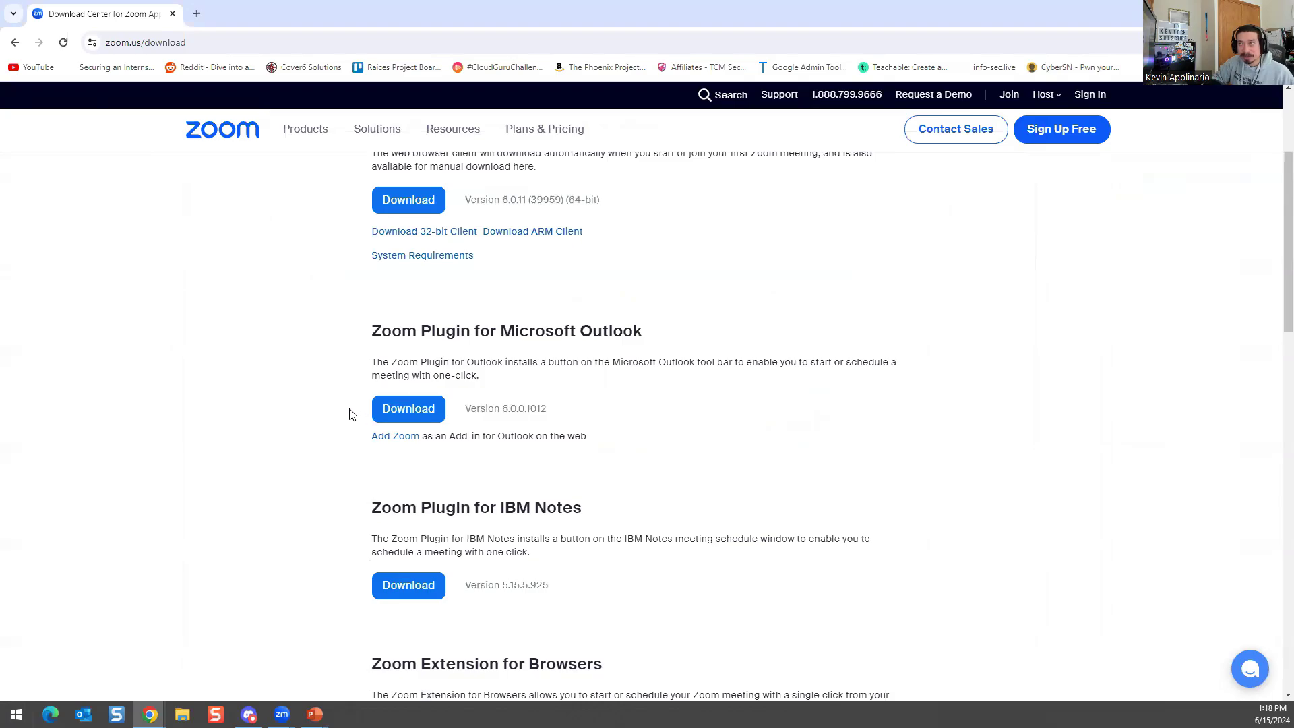
# - Reopen Control Panel, set View by to Large icons, and open Mail (Microsoft Outlook)
pyautogui.click(16, 714)
pyautogui.write('control')
pyautogui.press('Return')
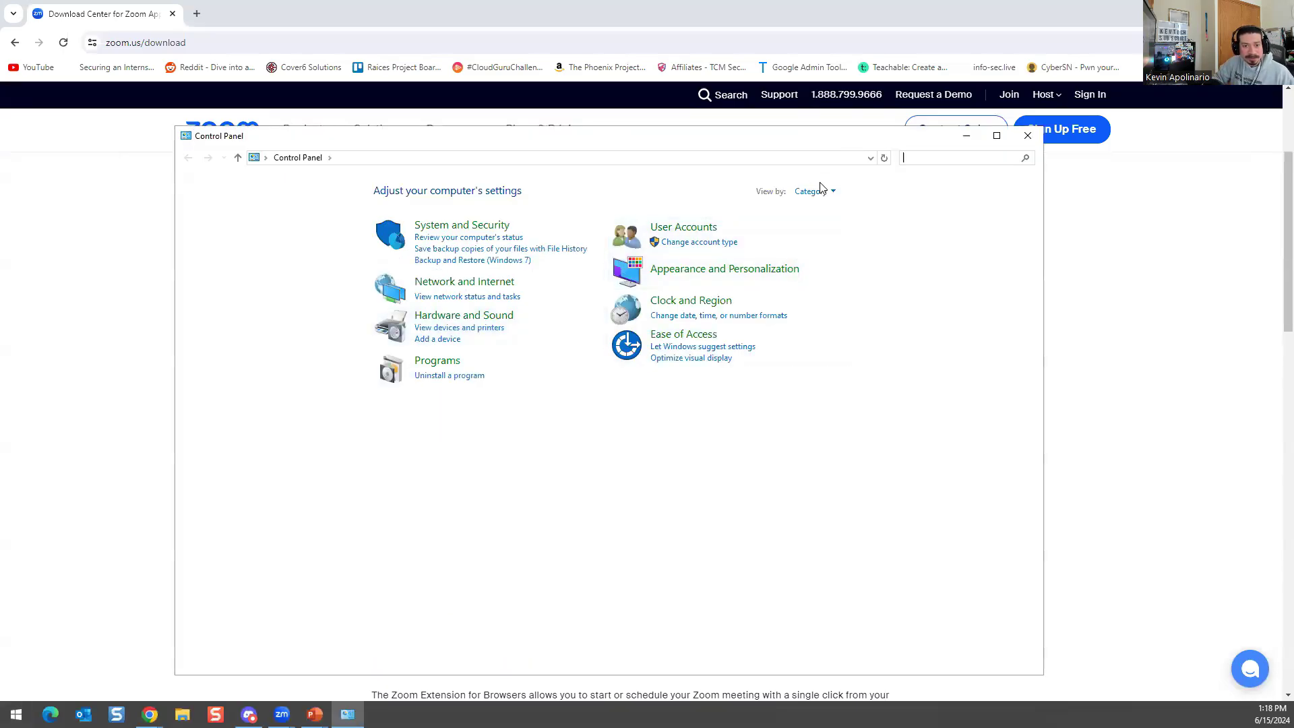
pyautogui.click(819, 193)
pyautogui.click(831, 228)
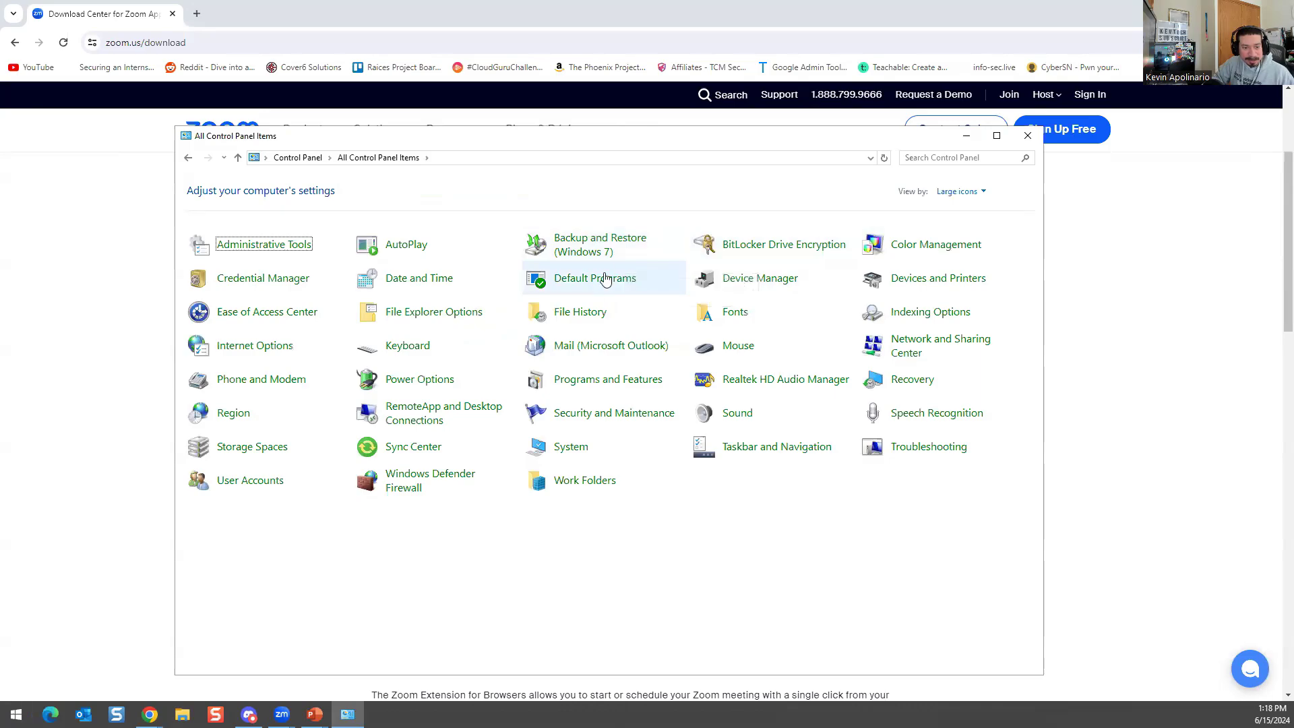
pyautogui.click(587, 352)
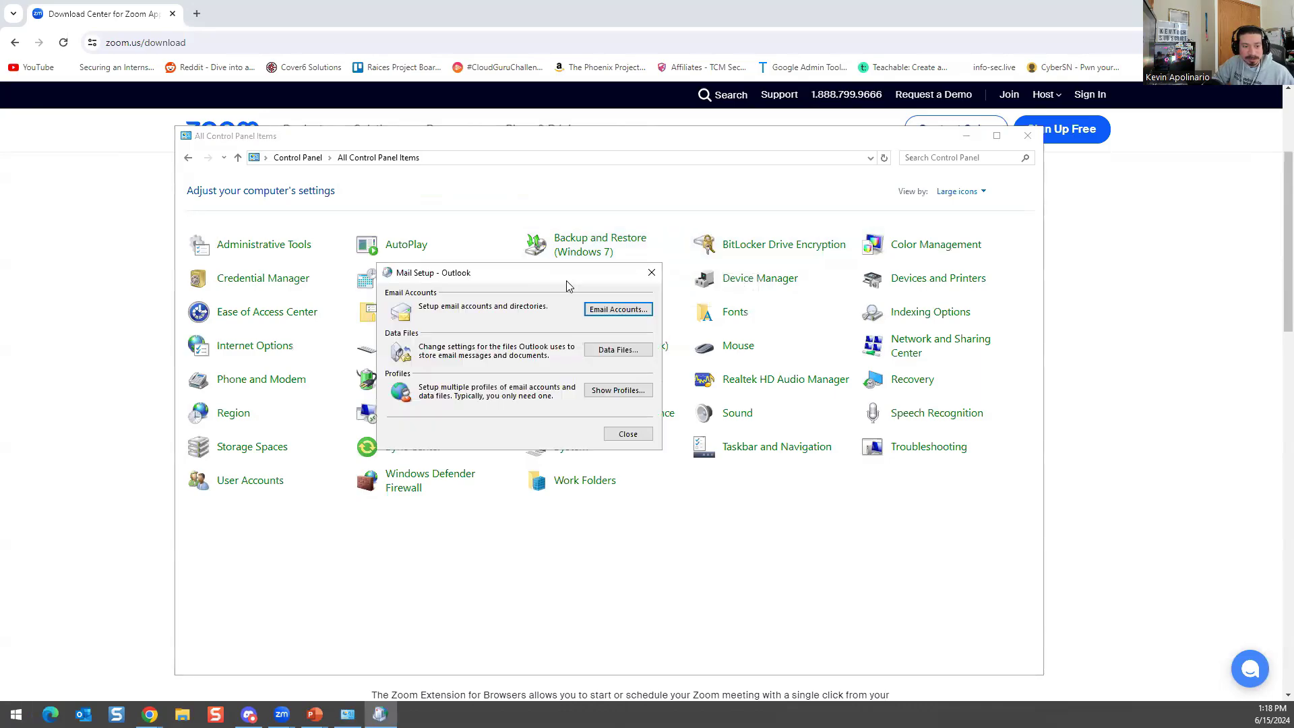
# - Add a new mail profile named 'test'
pyautogui.click(618, 391)
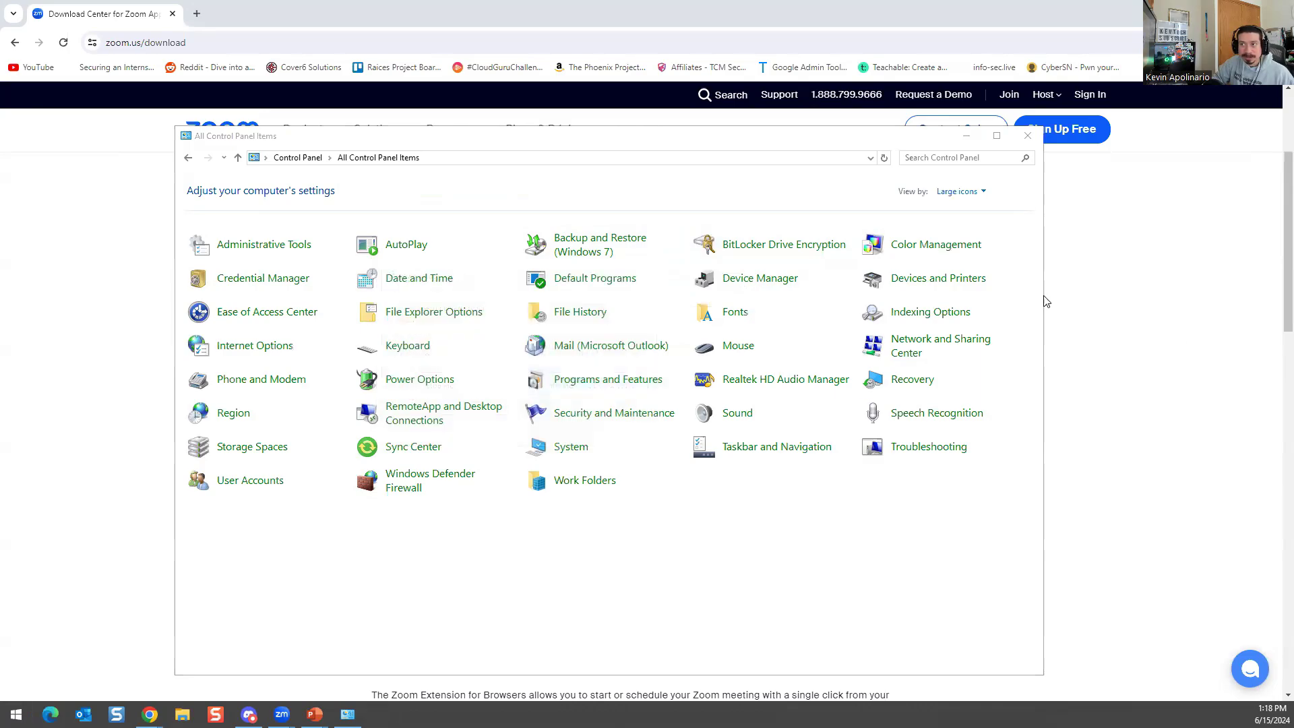
pyautogui.click(434, 375)
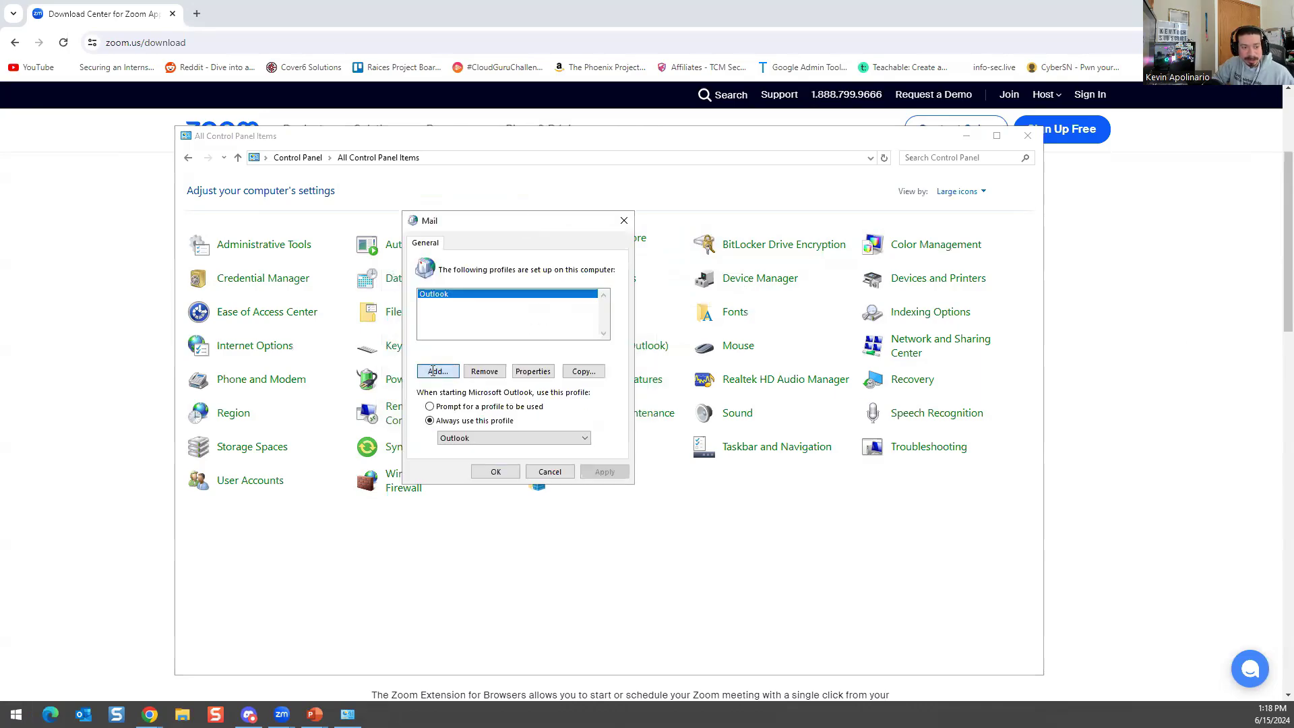
pyautogui.write('test')
pyautogui.press('Return')
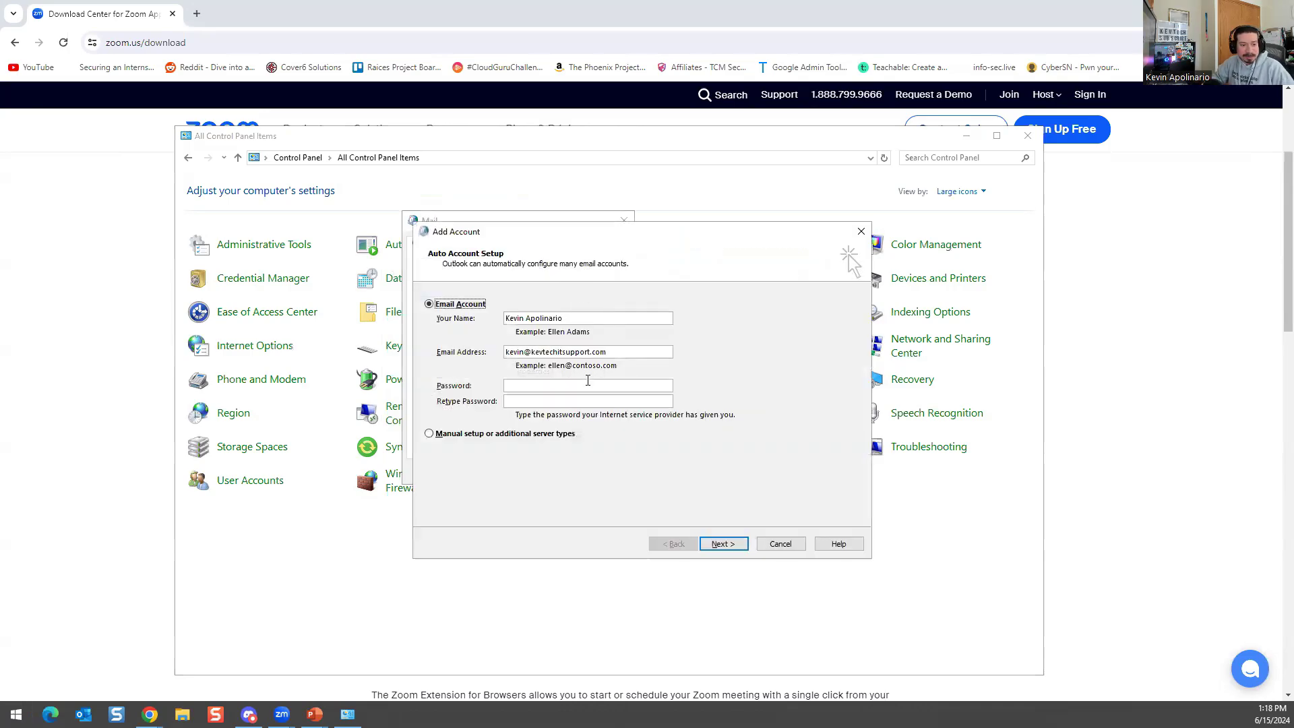
# - Set up the profile's email account with automatic Email Account configuration
pyautogui.click(456, 433)
pyautogui.click(430, 305)
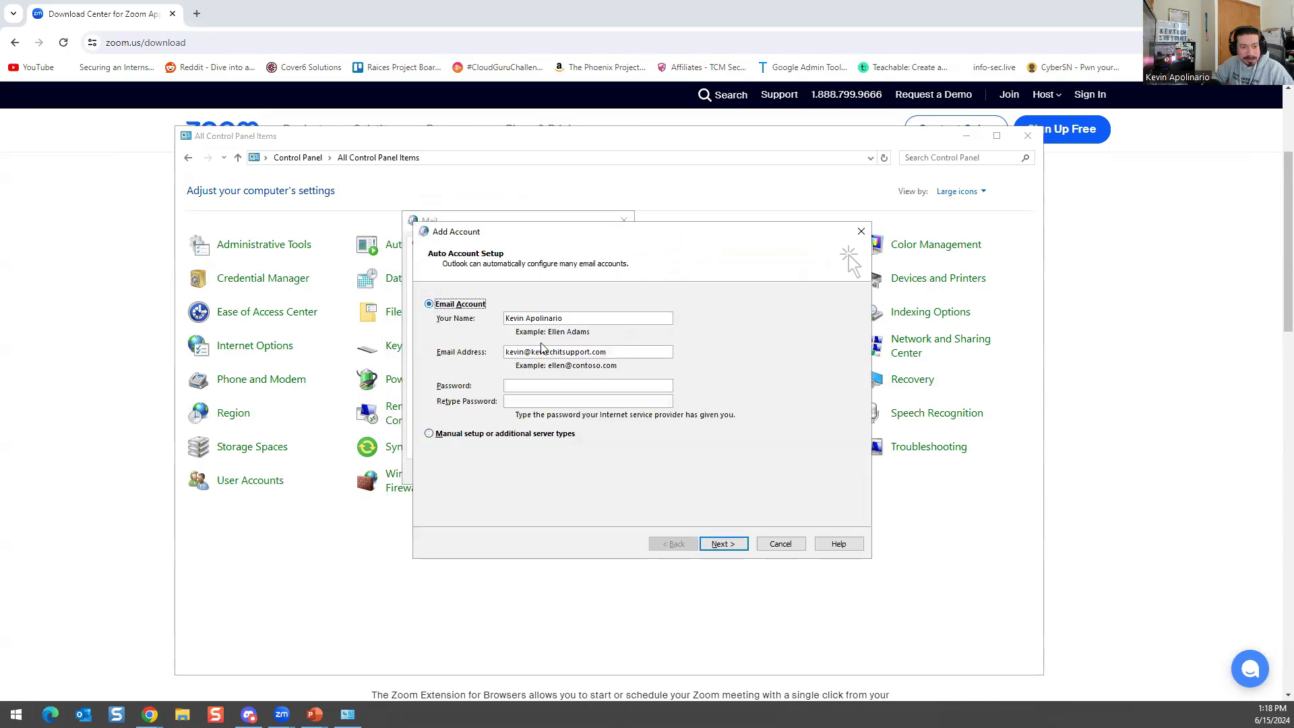
pyautogui.click(722, 543)
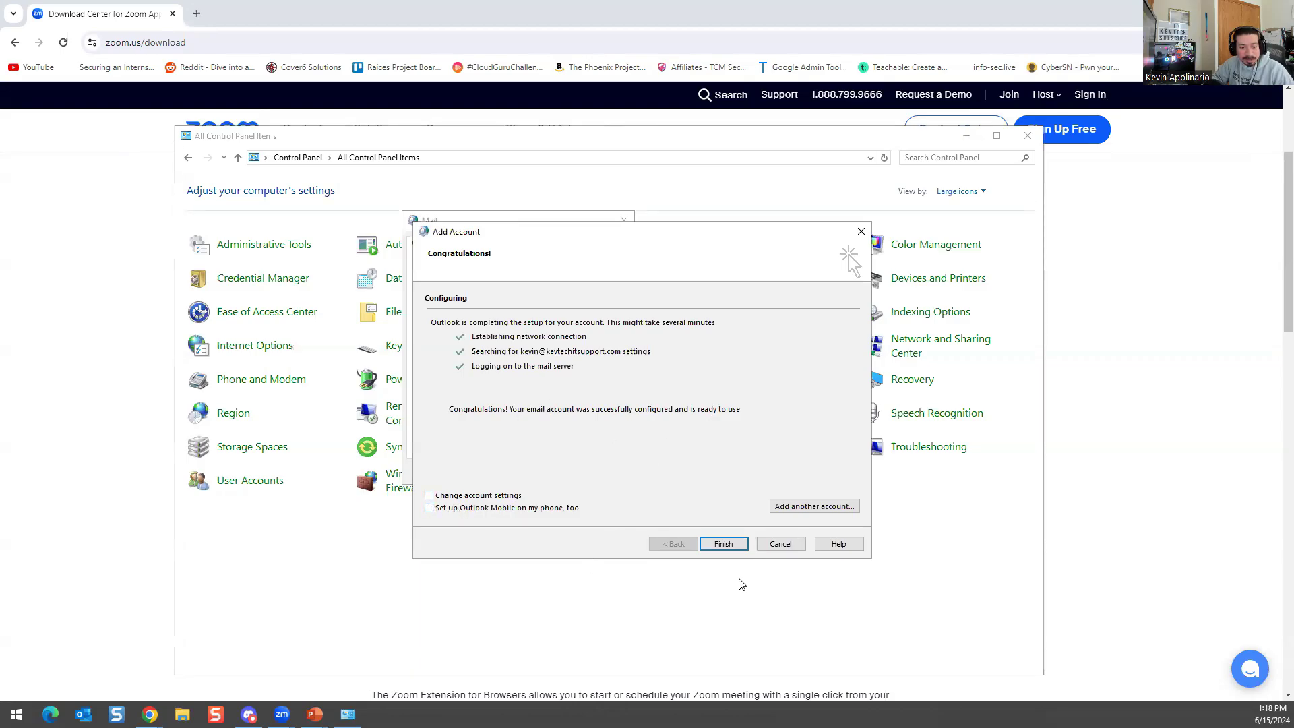
pyautogui.click(723, 543)
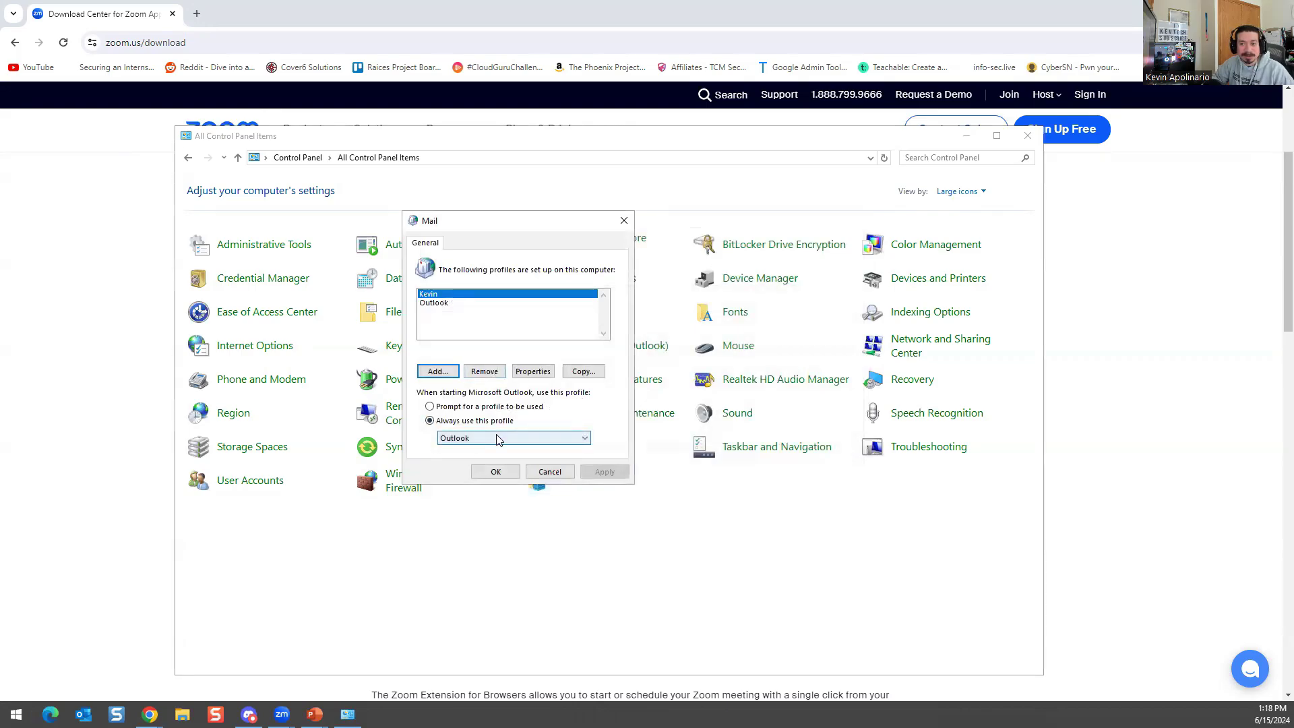
# - Choose the profile Outlook starts with and save the mail settings
pyautogui.click(499, 439)
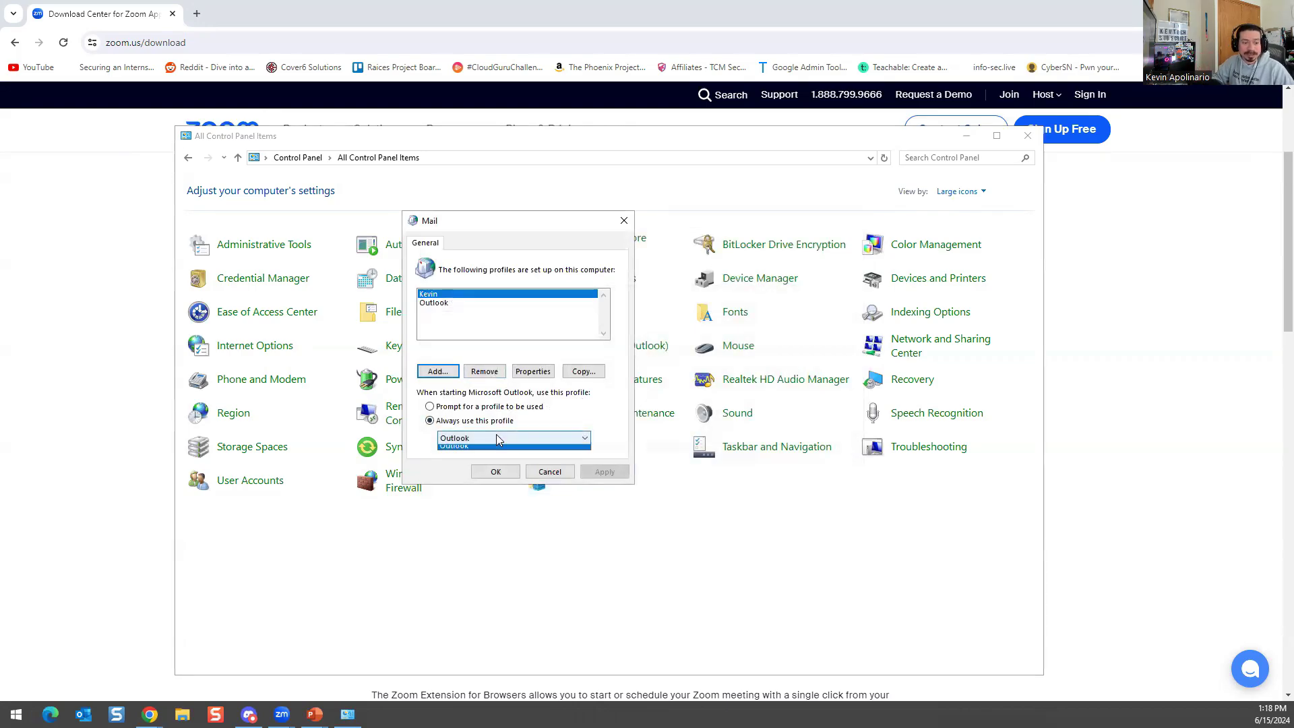
pyautogui.click(466, 458)
pyautogui.click(494, 471)
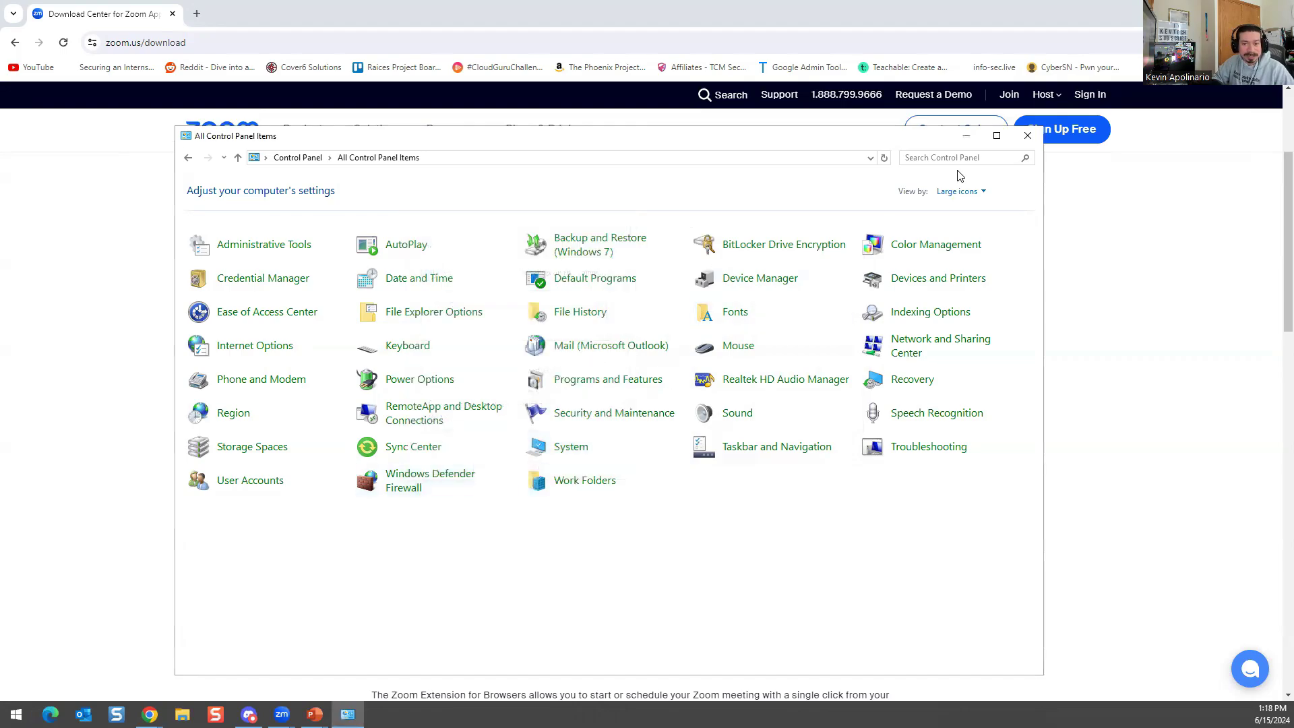
# - Close Control Panel and start desktop Outlook from the taskbar icon
pyautogui.click(1027, 136)
pyautogui.click(83, 714)
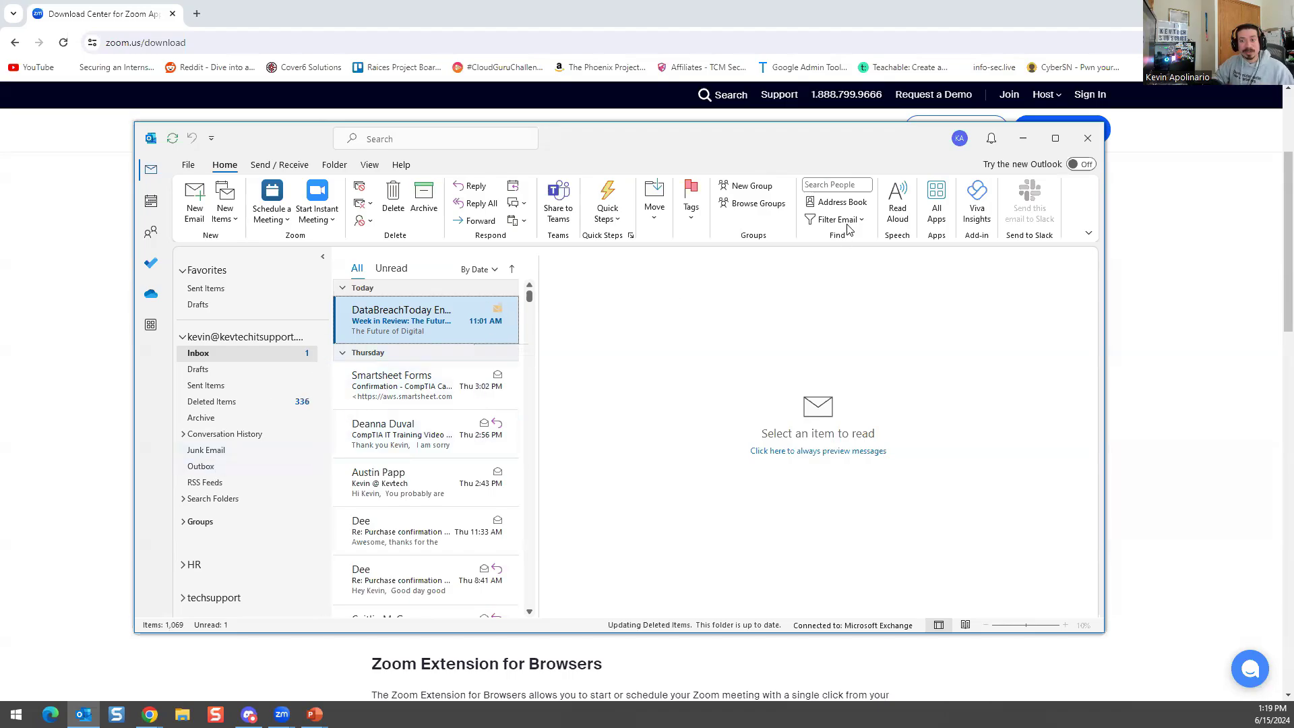
# - Minimize Outlook and go to office.com in Chrome
pyautogui.click(1025, 139)
pyautogui.click(231, 43)
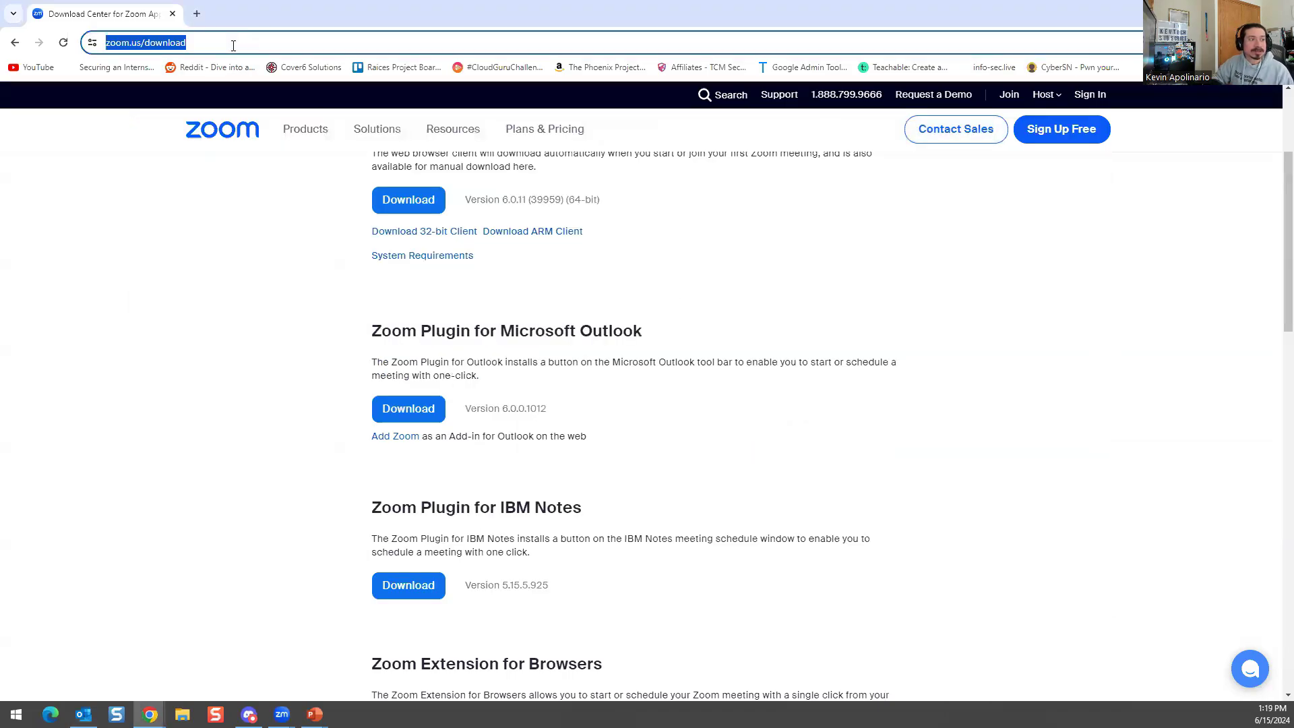
pyautogui.write('of')
pyautogui.press('Return')
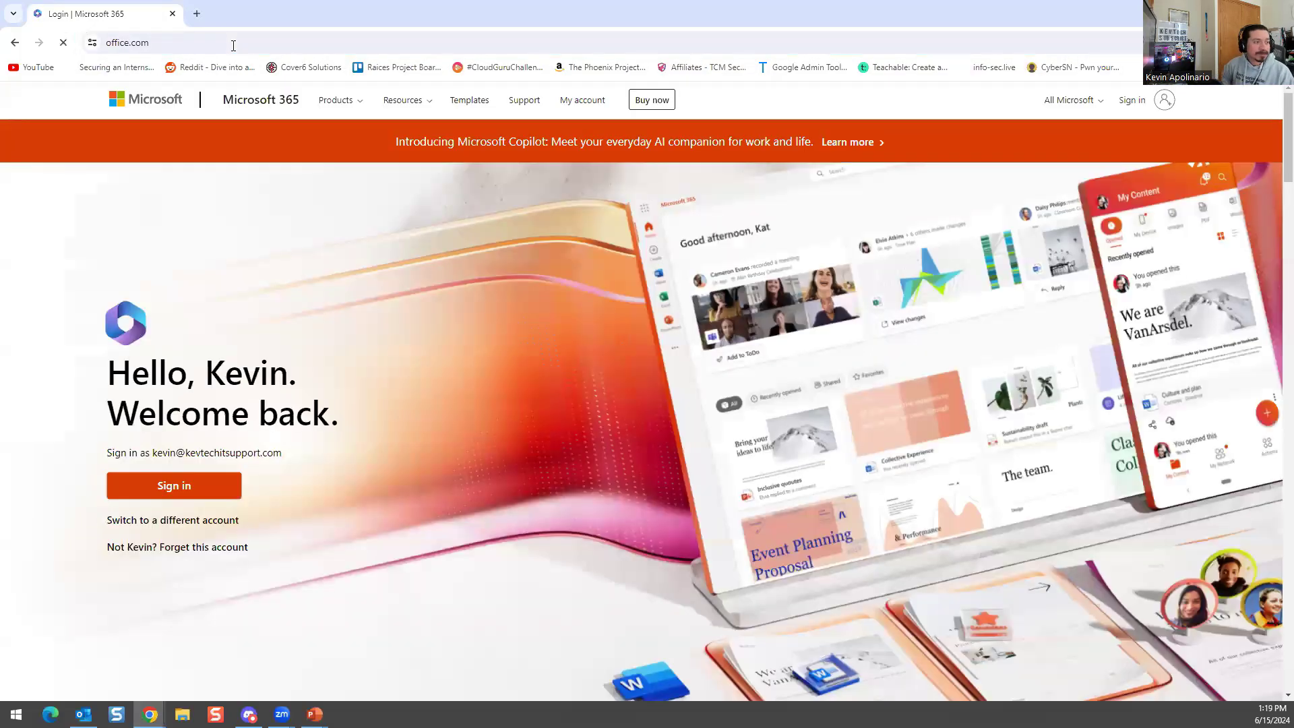
# - Sign in to Microsoft 365 with the account password and choose to stay signed in
pyautogui.click(205, 476)
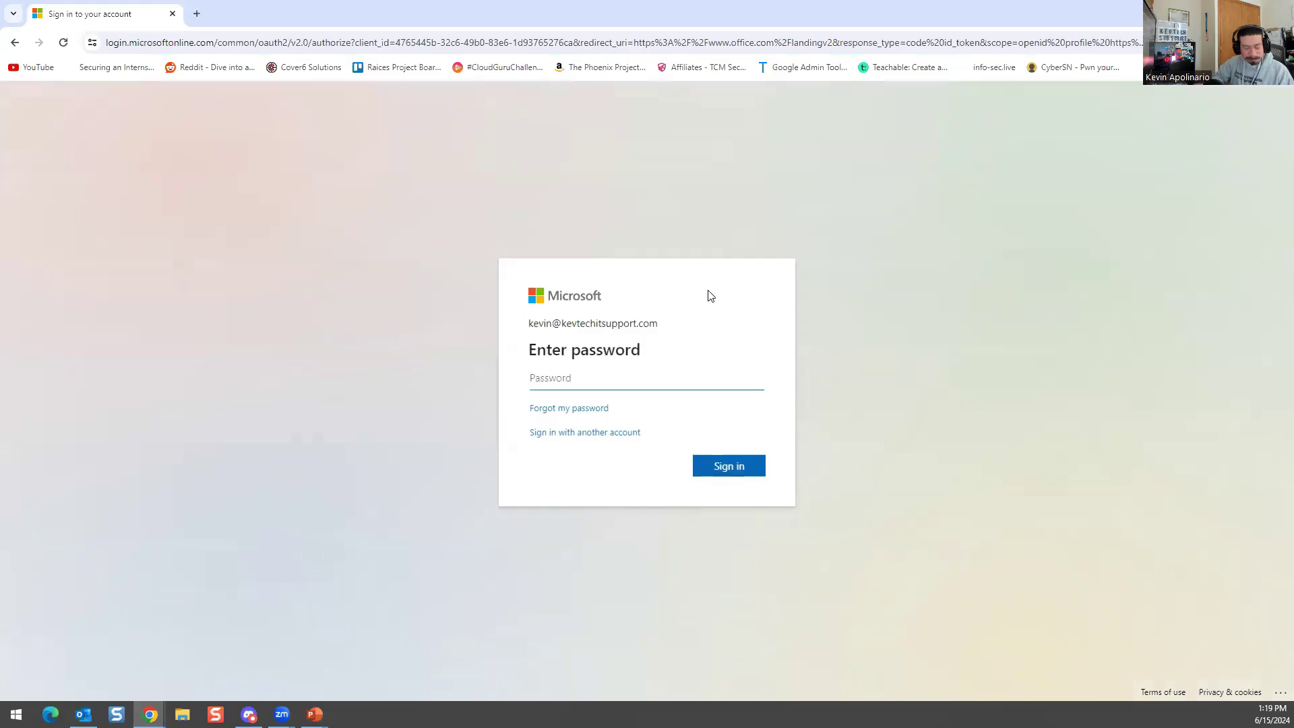
pyautogui.write('•')
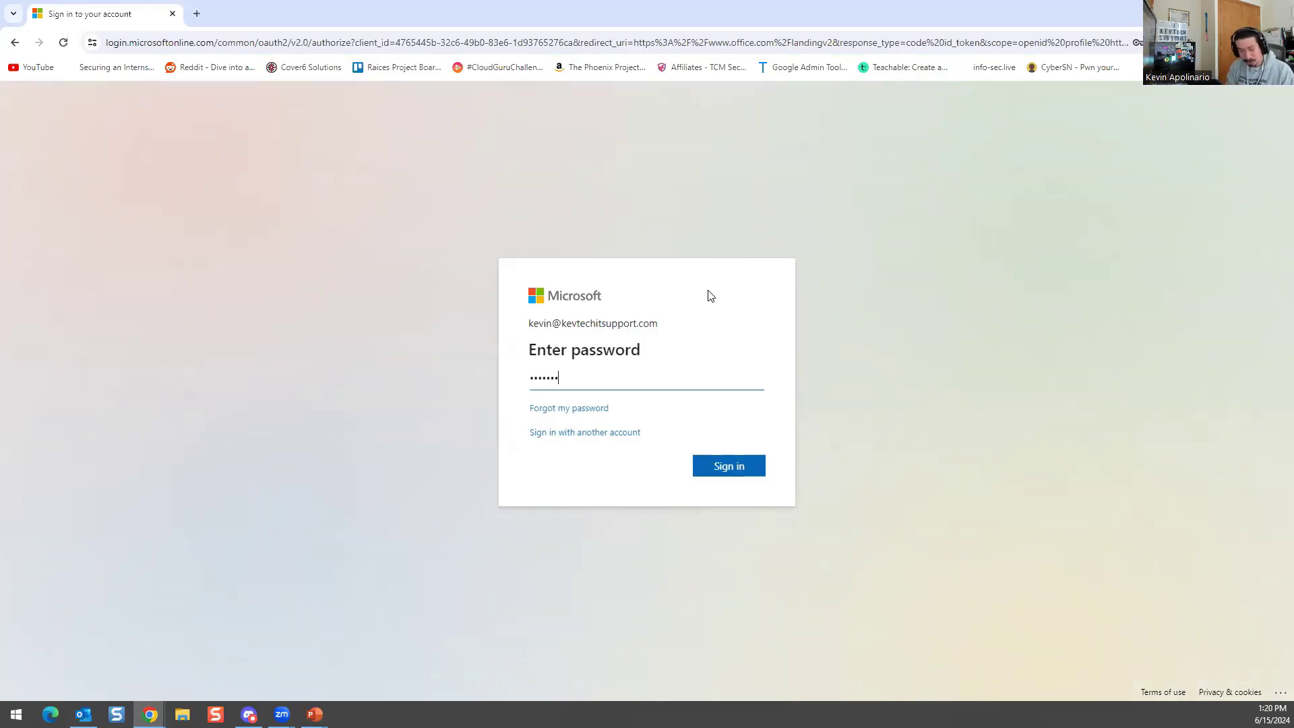
pyautogui.write('•••••••••')
pyautogui.press('Return')
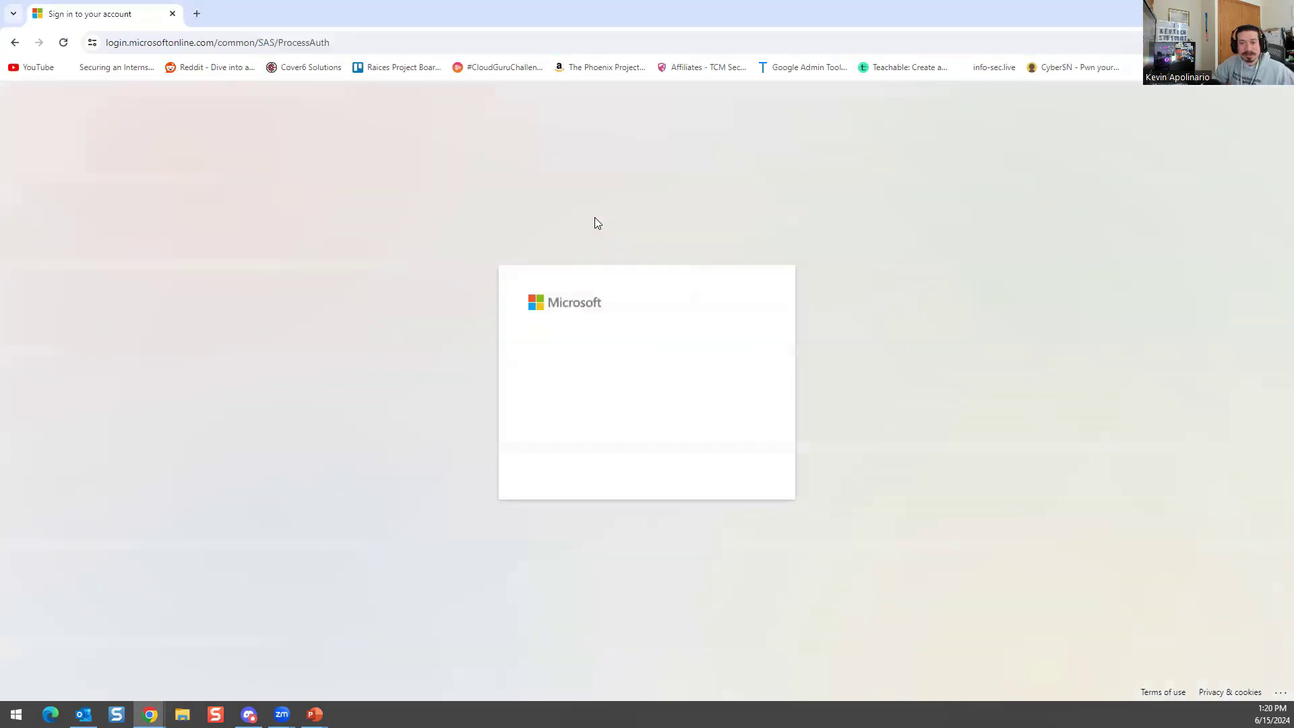
pyautogui.click(705, 458)
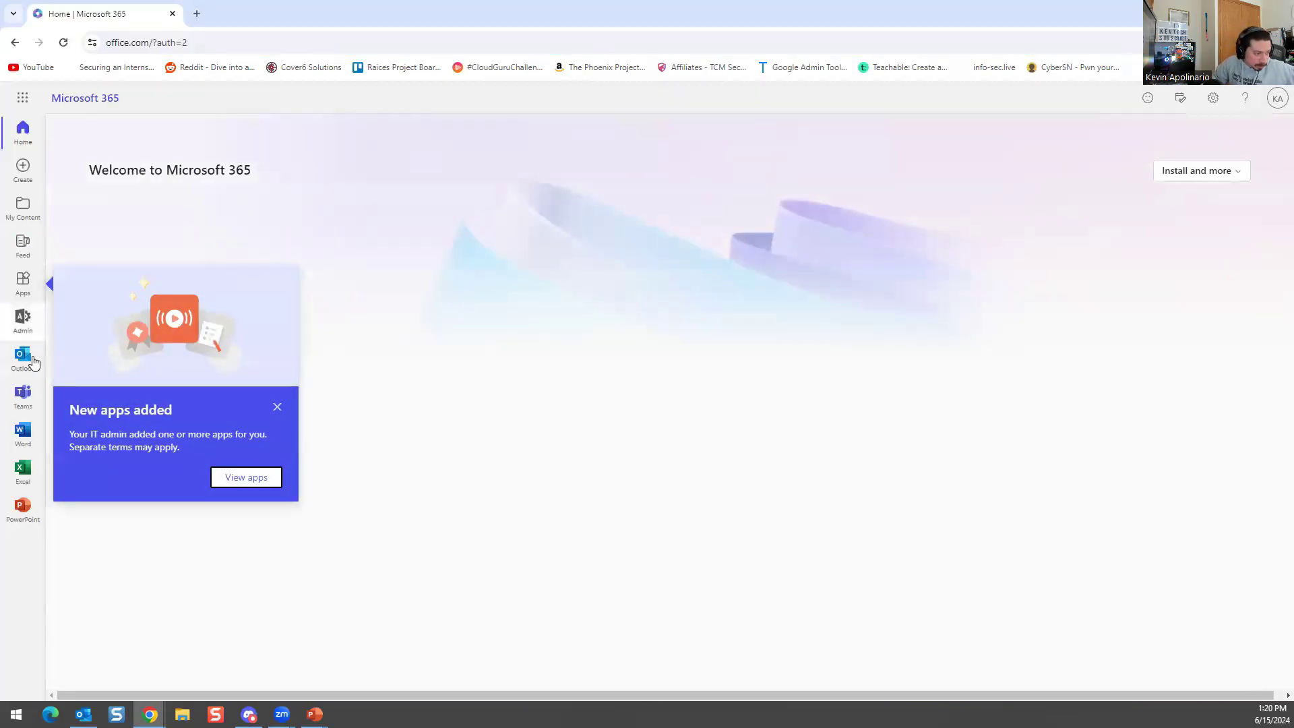
# - Open the web Inbox from the Microsoft 365 rail and read the DataBreachToday Week in Review email
pyautogui.click(22, 357)
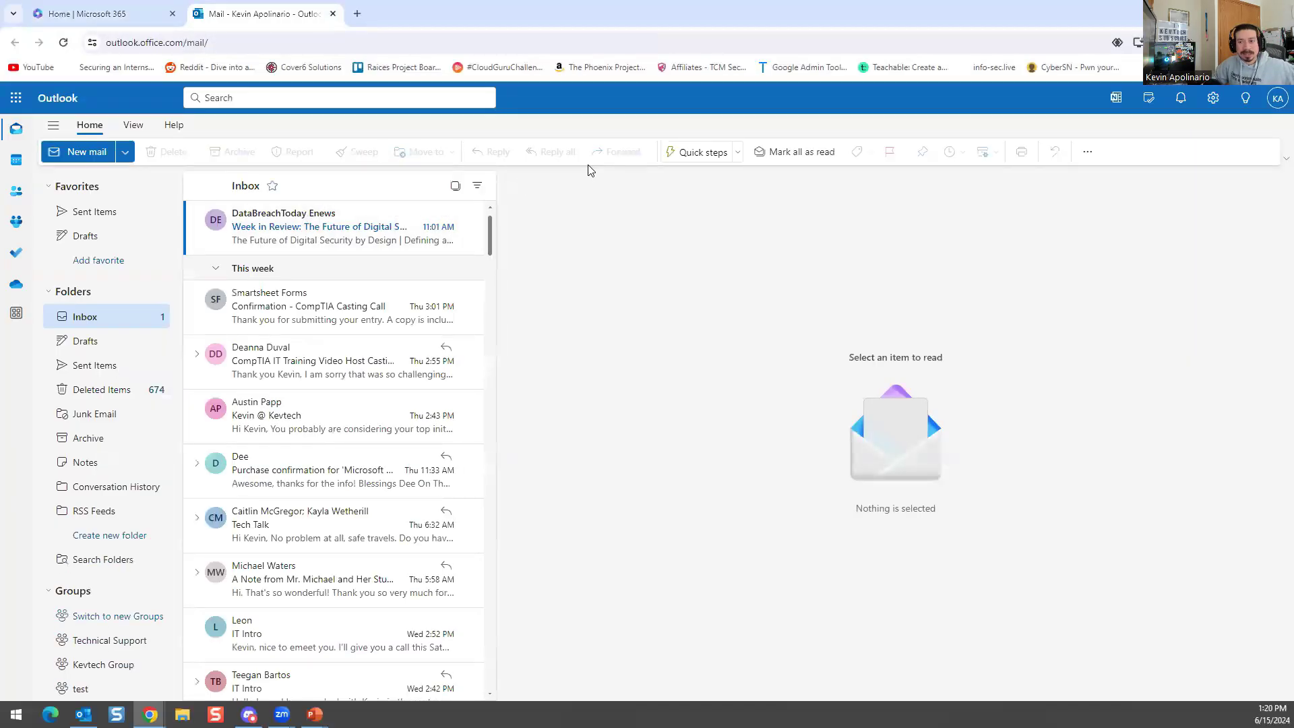
pyautogui.click(338, 233)
pyautogui.scroll(-14, 596, 486)
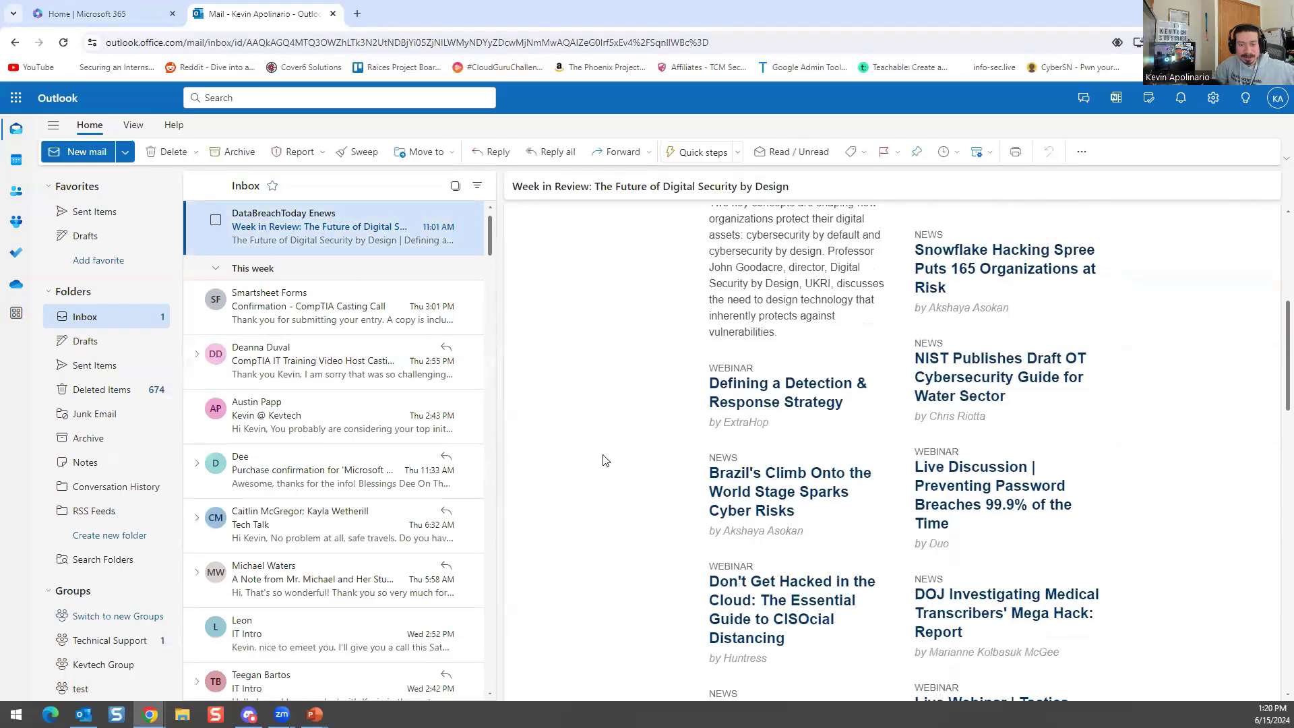
pyautogui.scroll(-2, 602, 488)
pyautogui.scroll(-5, 304, 310)
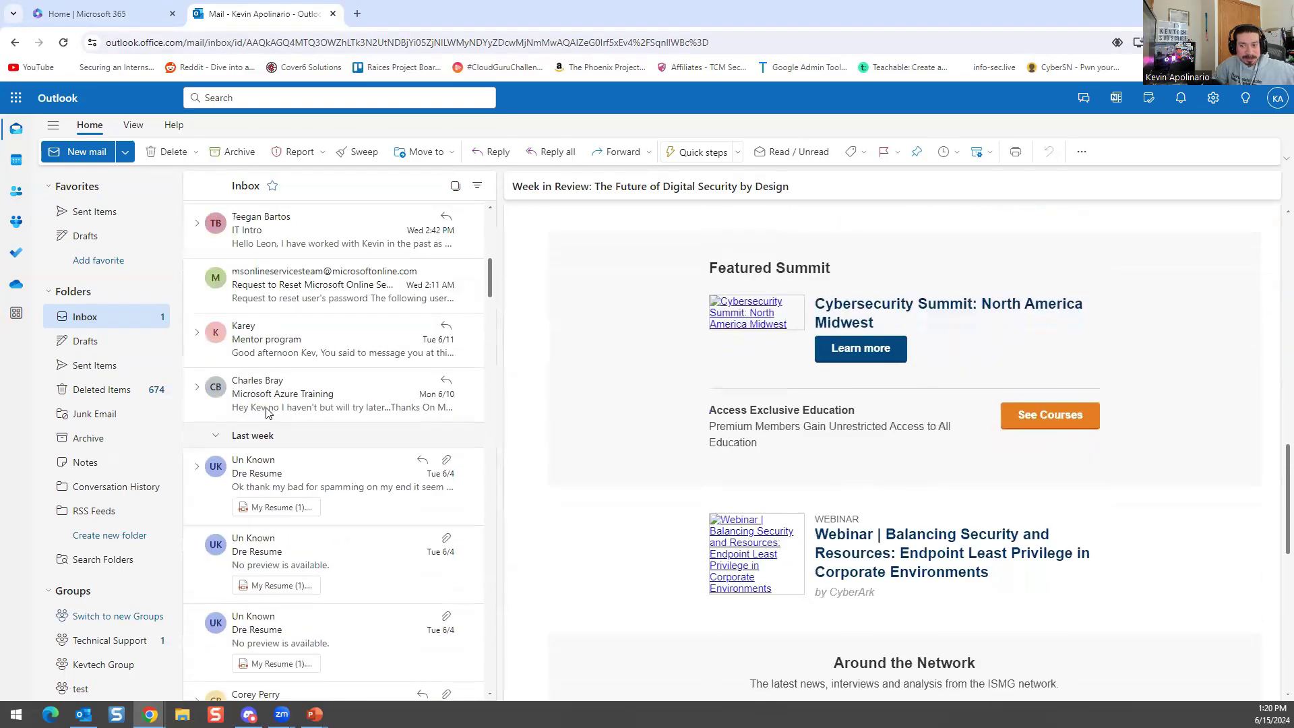
pyautogui.scroll(6, 265, 413)
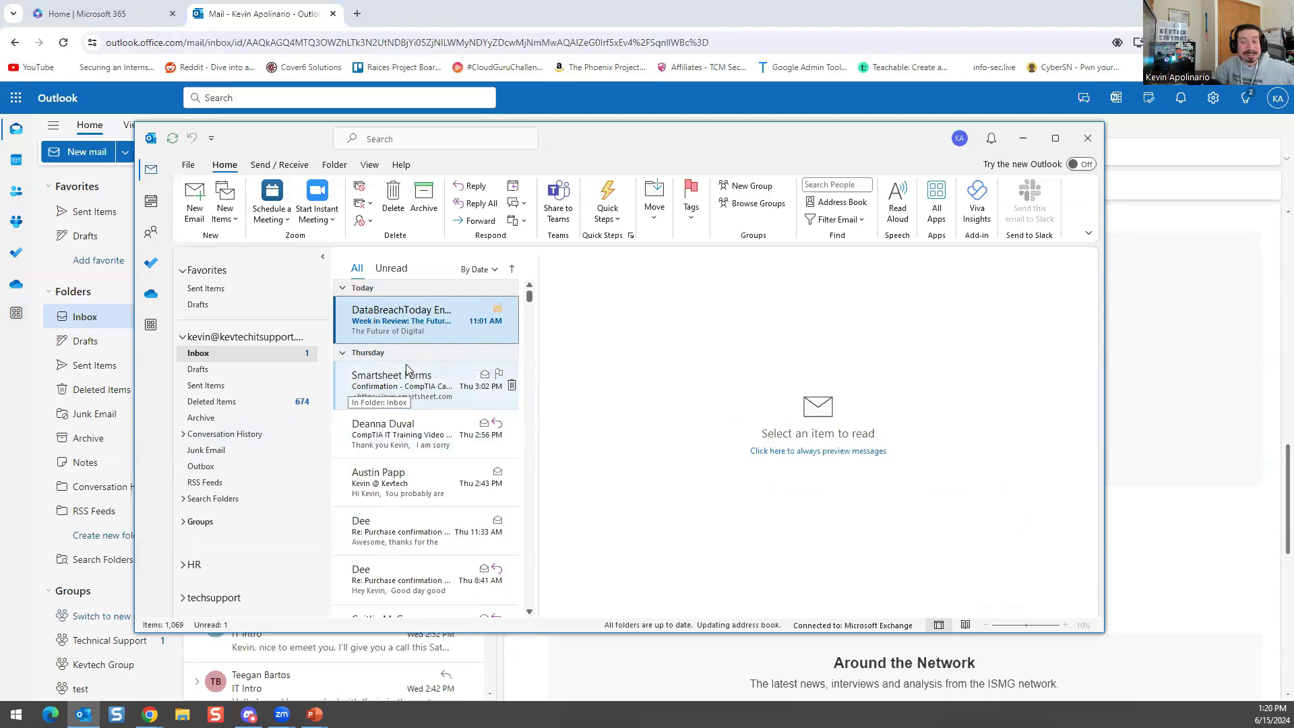
# - Minimize desktop Outlook and bring the PowerPoint slideshow back to the Outlook Won't Open slide
pyautogui.scroll(-2, 420, 393)
pyautogui.scroll(-8, 420, 393)
pyautogui.scroll(10, 472, 405)
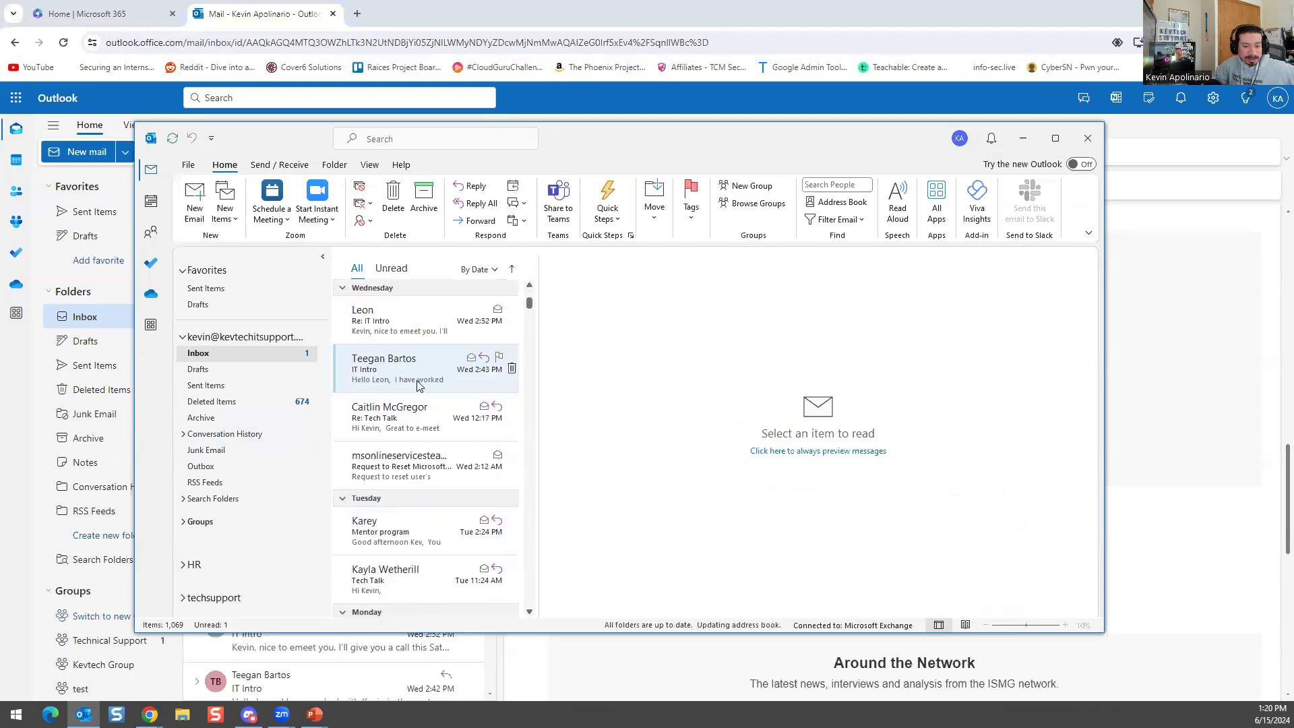
pyautogui.click(1022, 137)
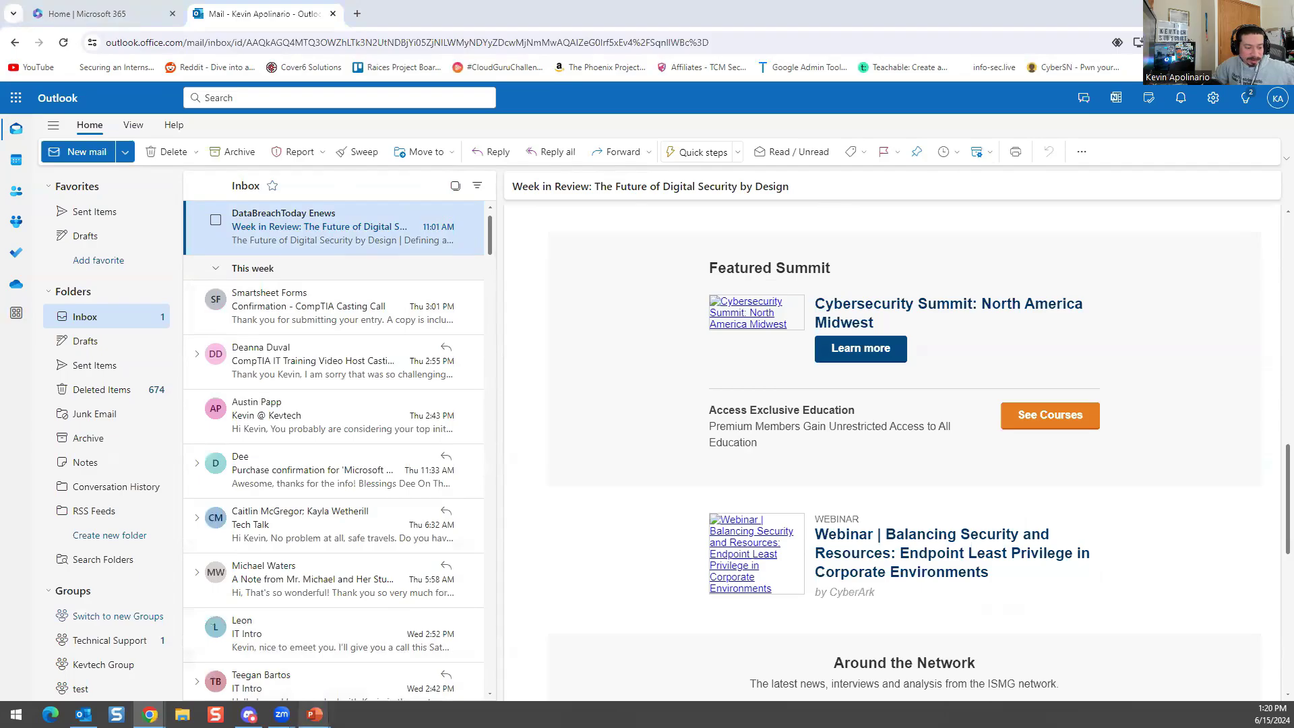
pyautogui.moveTo(312, 713)
pyautogui.click(409, 684)
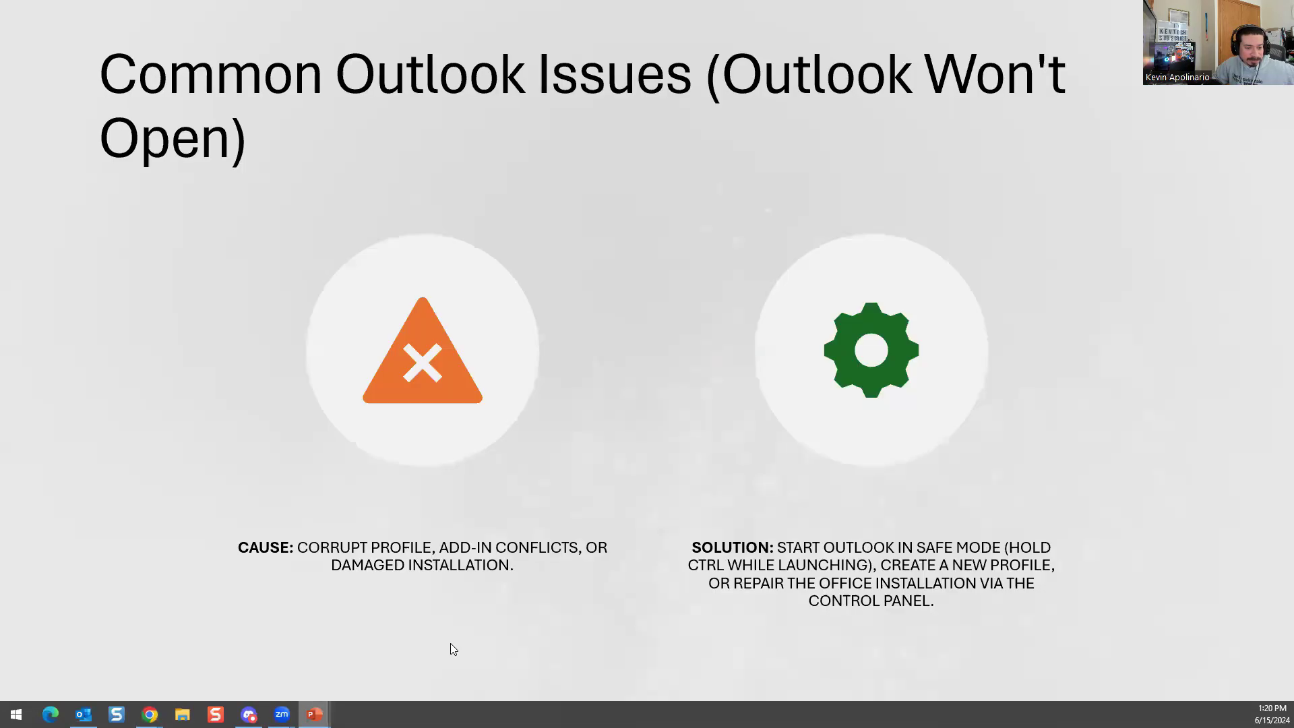
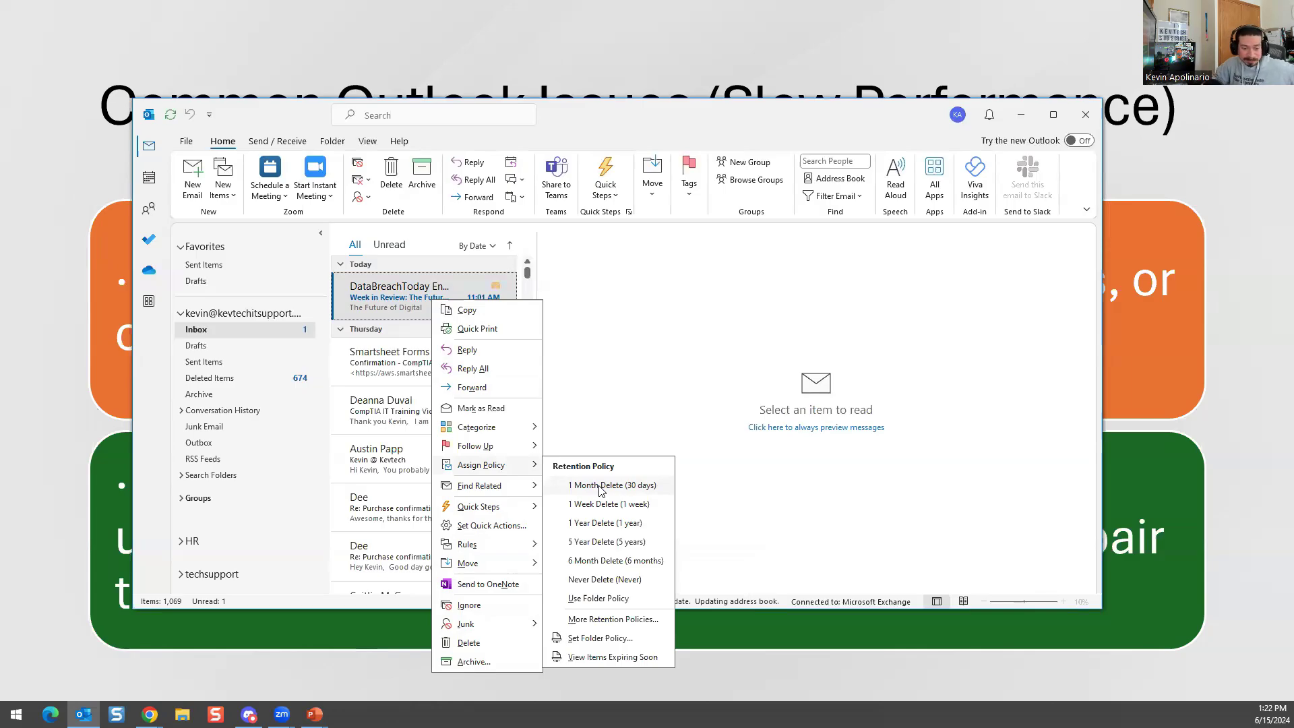
# - Compare the 1 Month, 1 Week, 1 Year and Never Delete retention policies, then switch to Outlook on the web
pyautogui.click(623, 619)
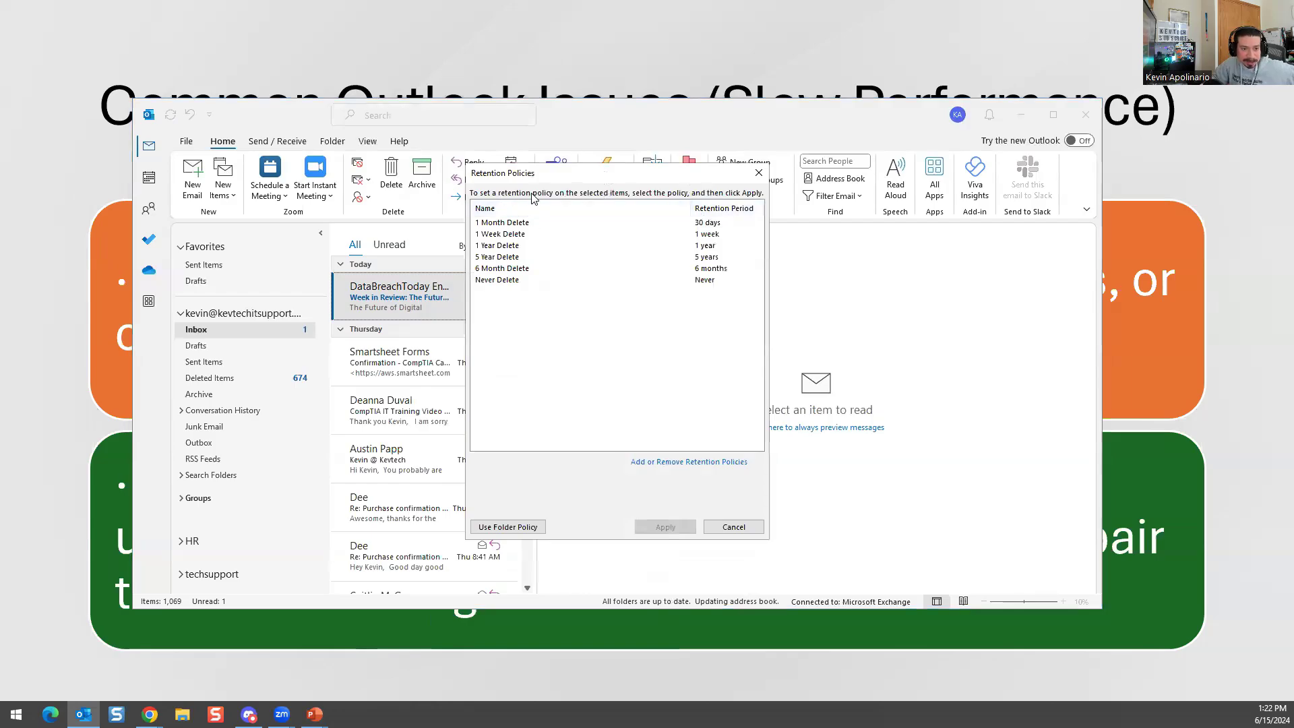
pyautogui.click(573, 223)
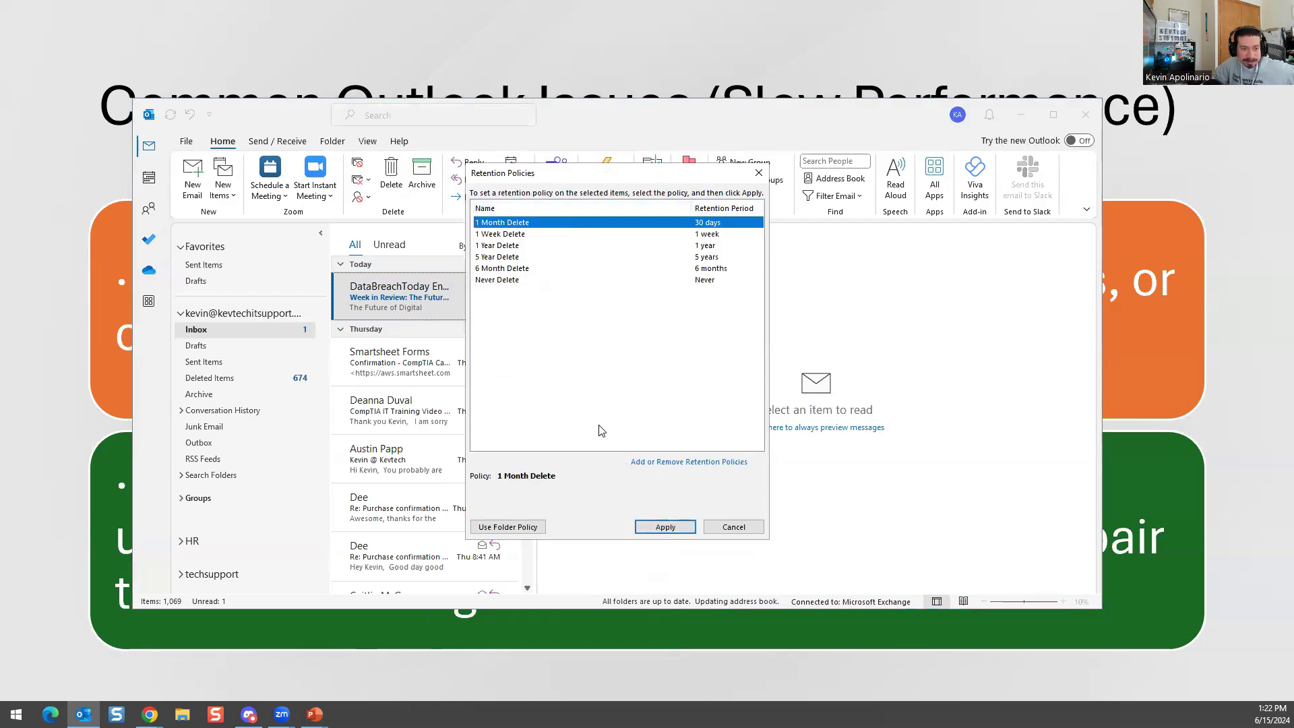
pyautogui.click(502, 235)
pyautogui.click(536, 247)
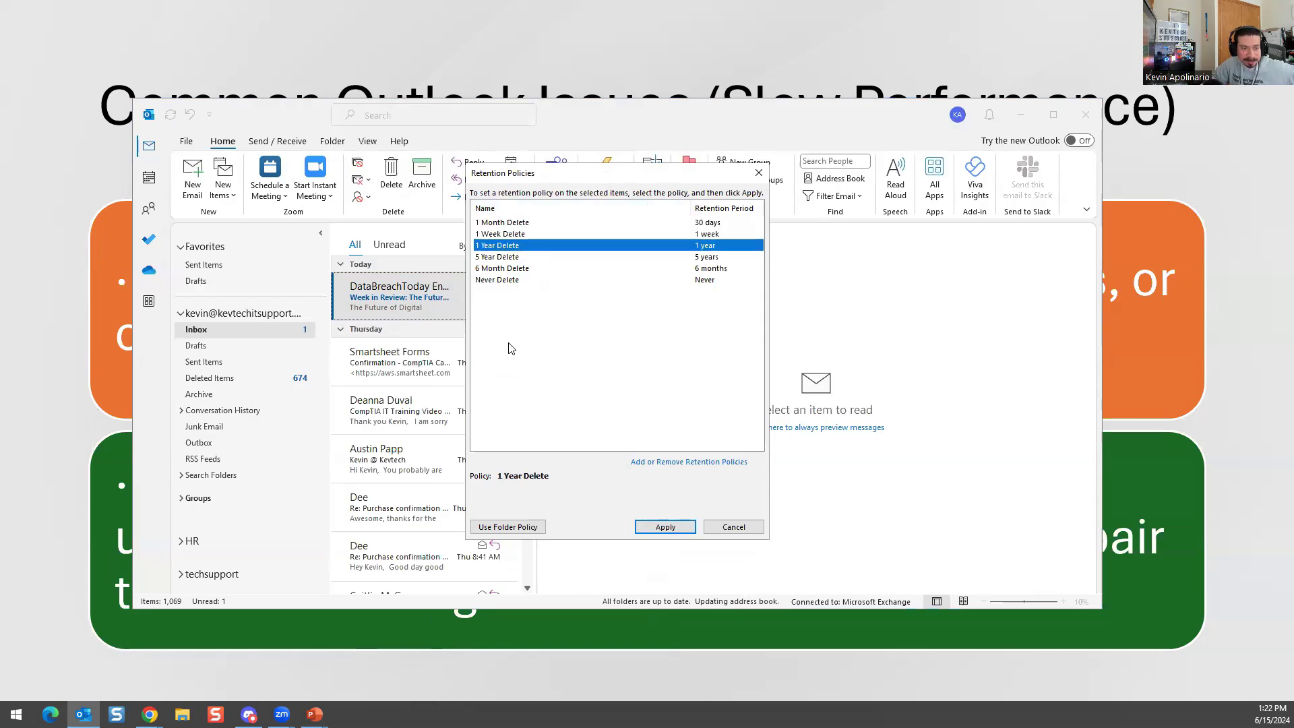
pyautogui.click(513, 269)
pyautogui.click(494, 279)
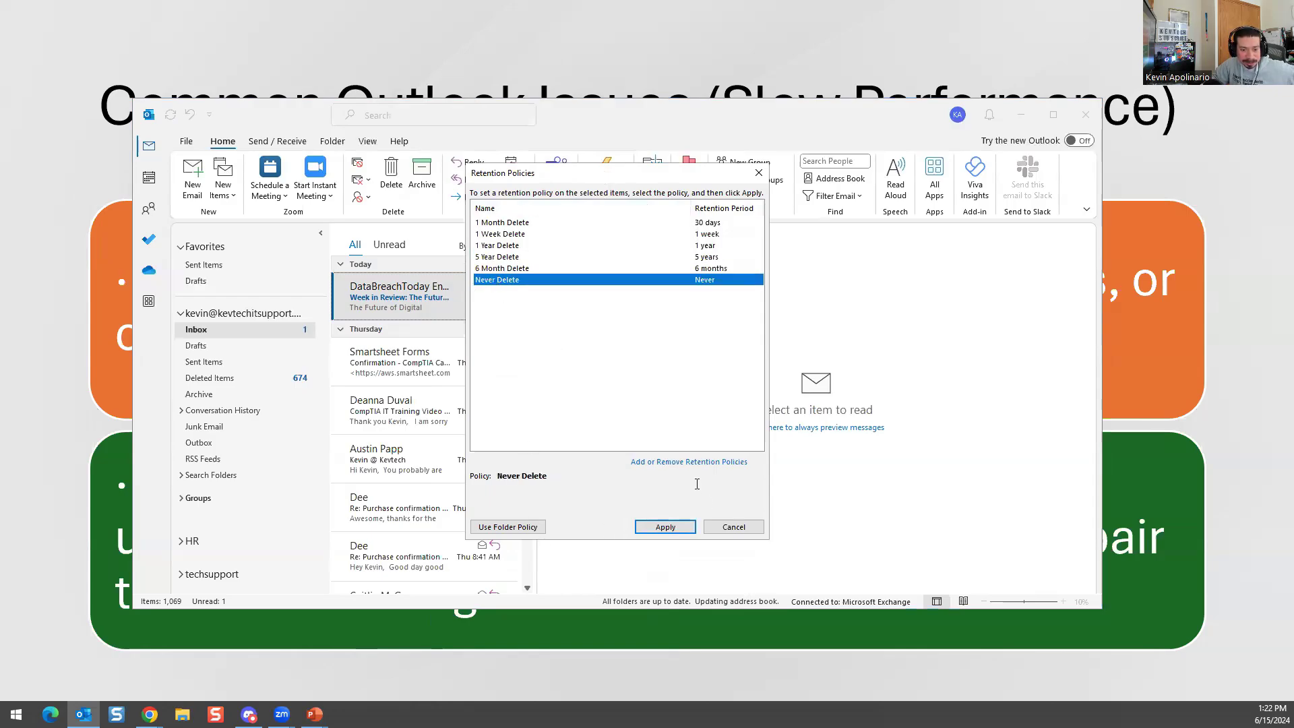
pyautogui.hotkey('alt', 'Tab')
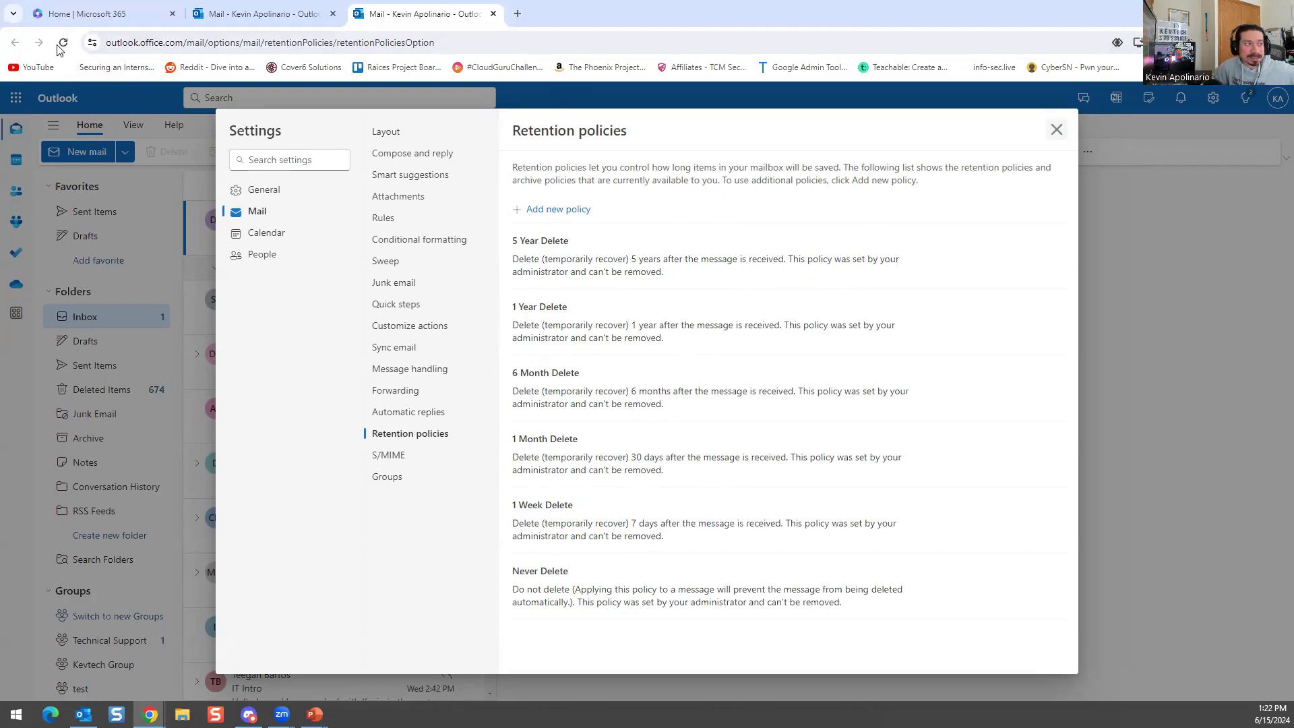
# - From the Microsoft 365 admin center, open Exchange under Admin centers and sign in as admin
pyautogui.click(64, 14)
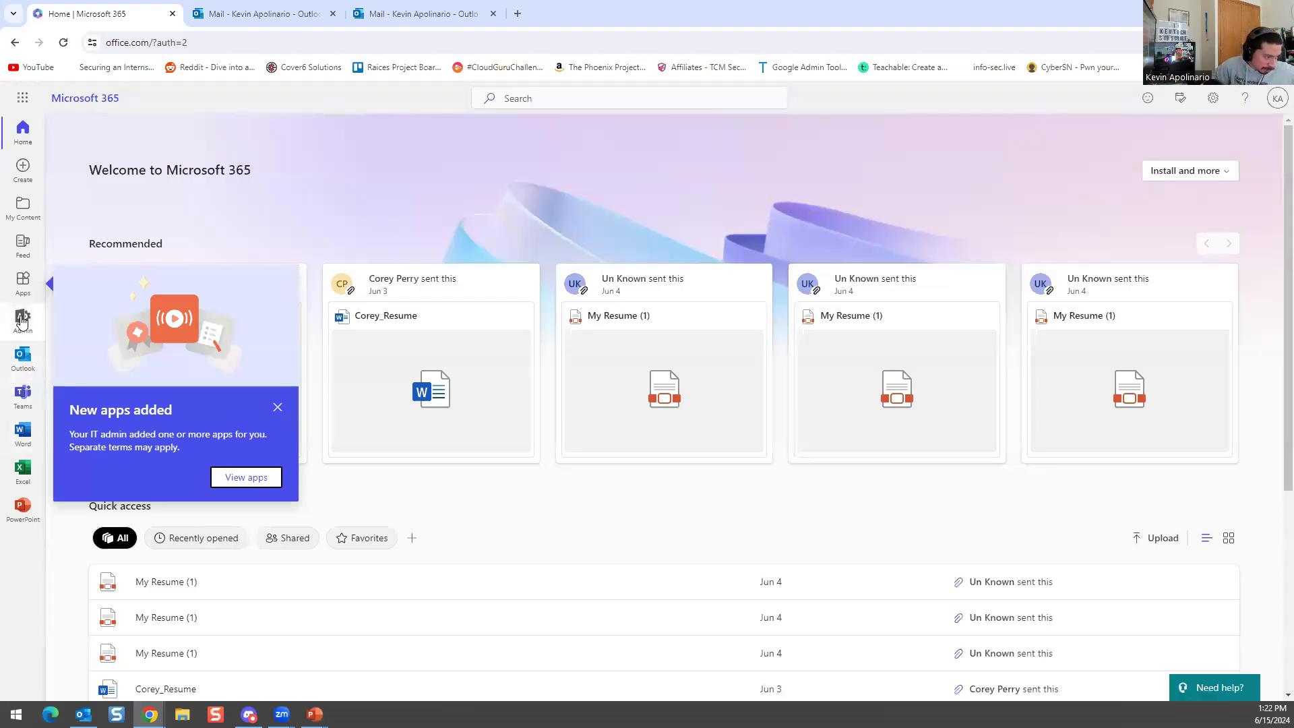
pyautogui.click(23, 319)
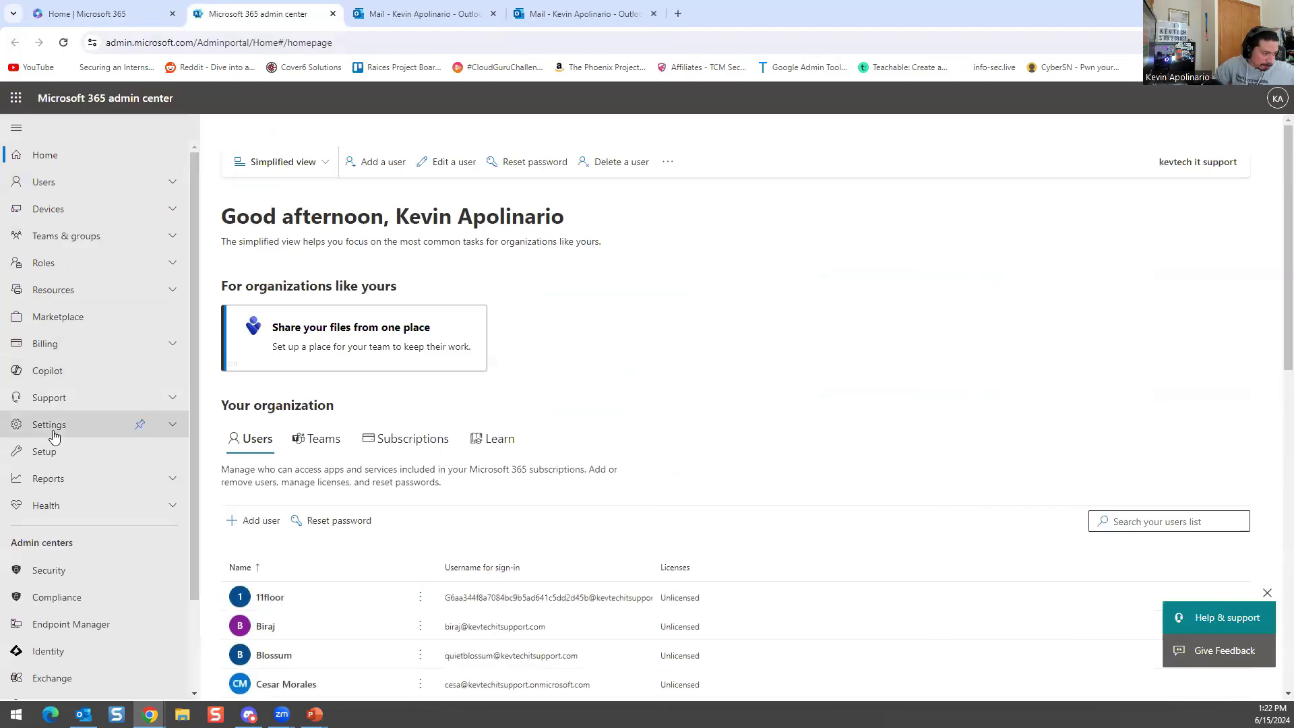
pyautogui.scroll(-3, 54, 437)
pyautogui.click(54, 544)
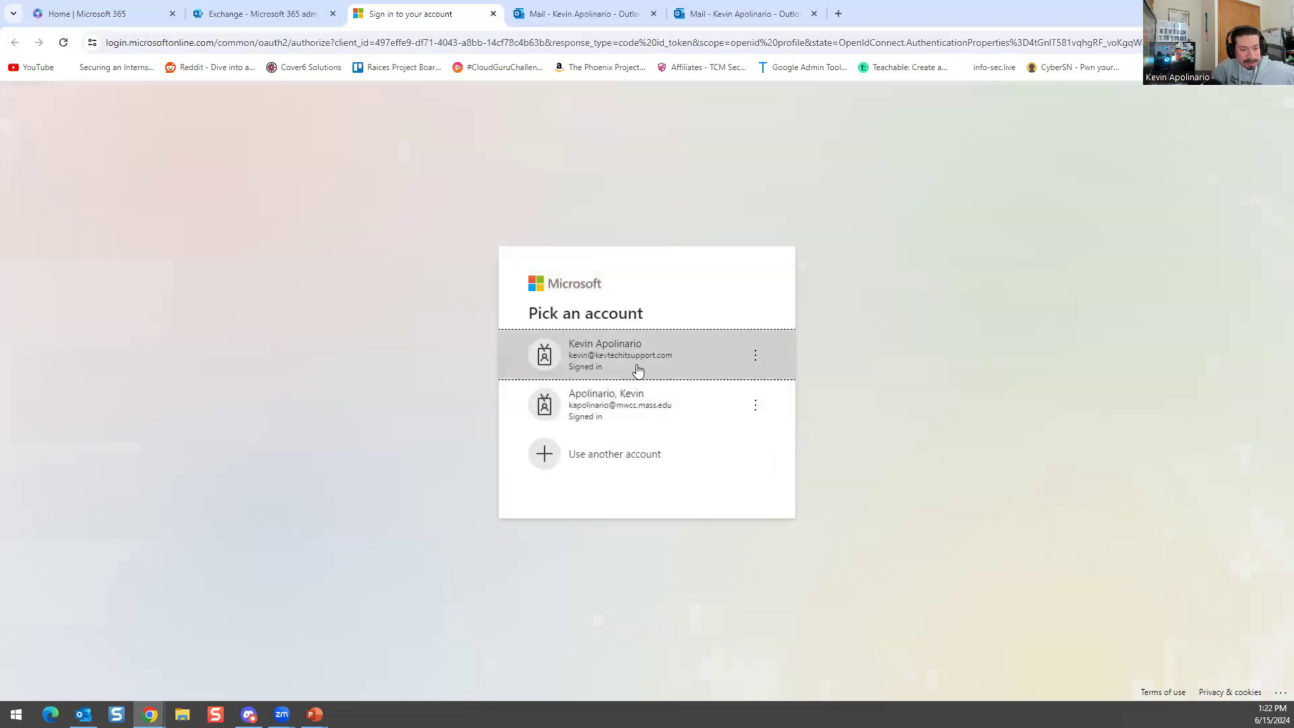
pyautogui.click(634, 362)
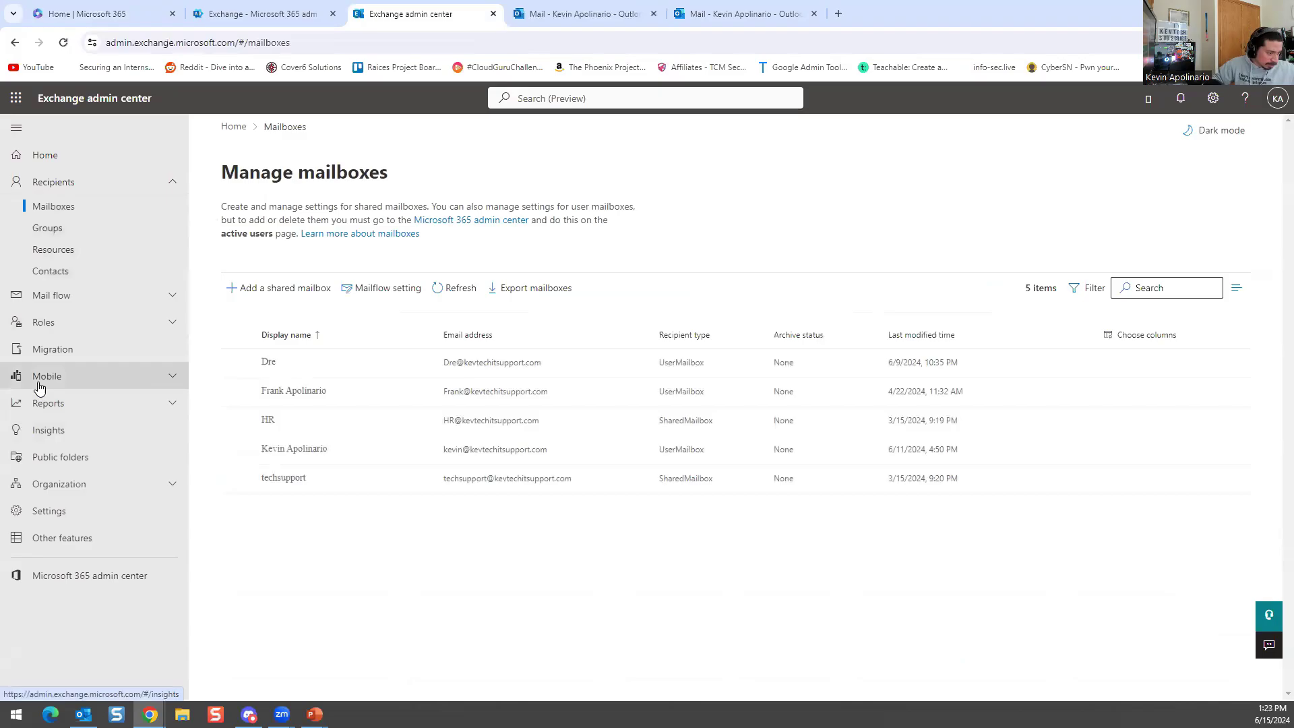
# - Expand Mail flow and Roles, view the Public folder mailboxes tab, then the organization Settings page
pyautogui.click(51, 295)
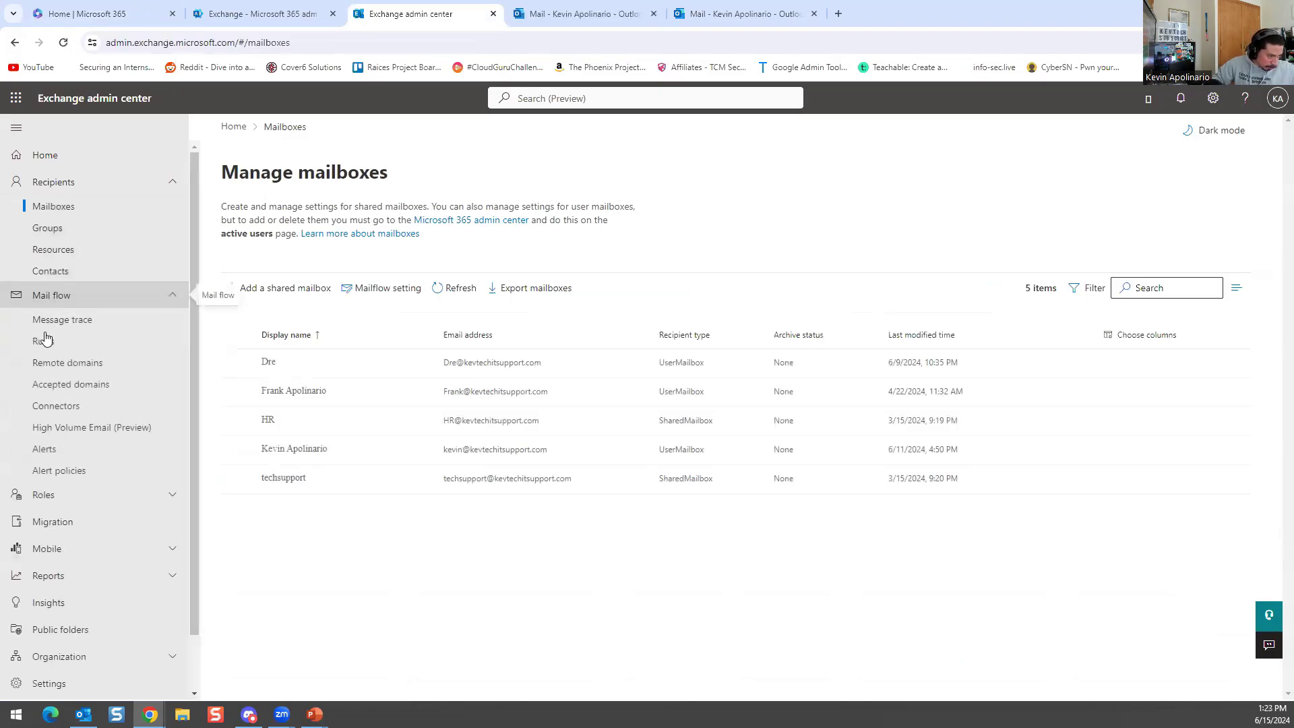
pyautogui.click(43, 494)
pyautogui.scroll(-2, 127, 423)
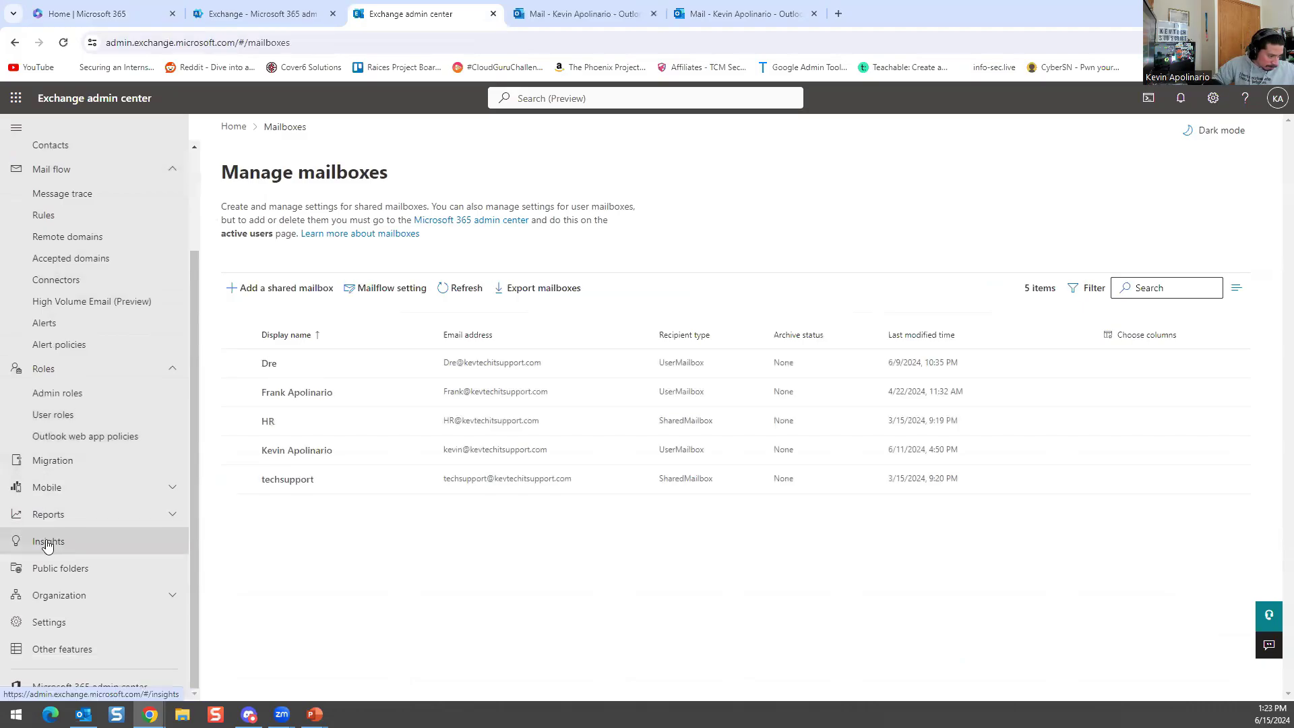
pyautogui.click(50, 582)
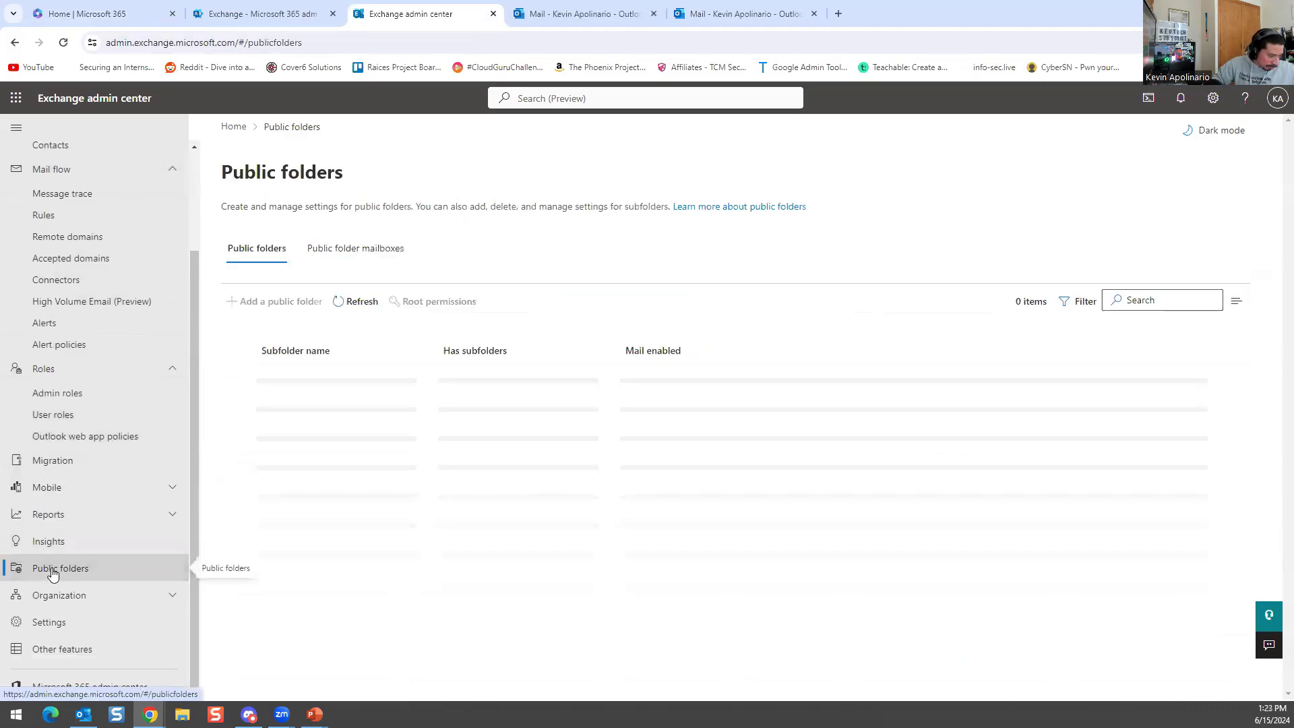
pyautogui.click(362, 248)
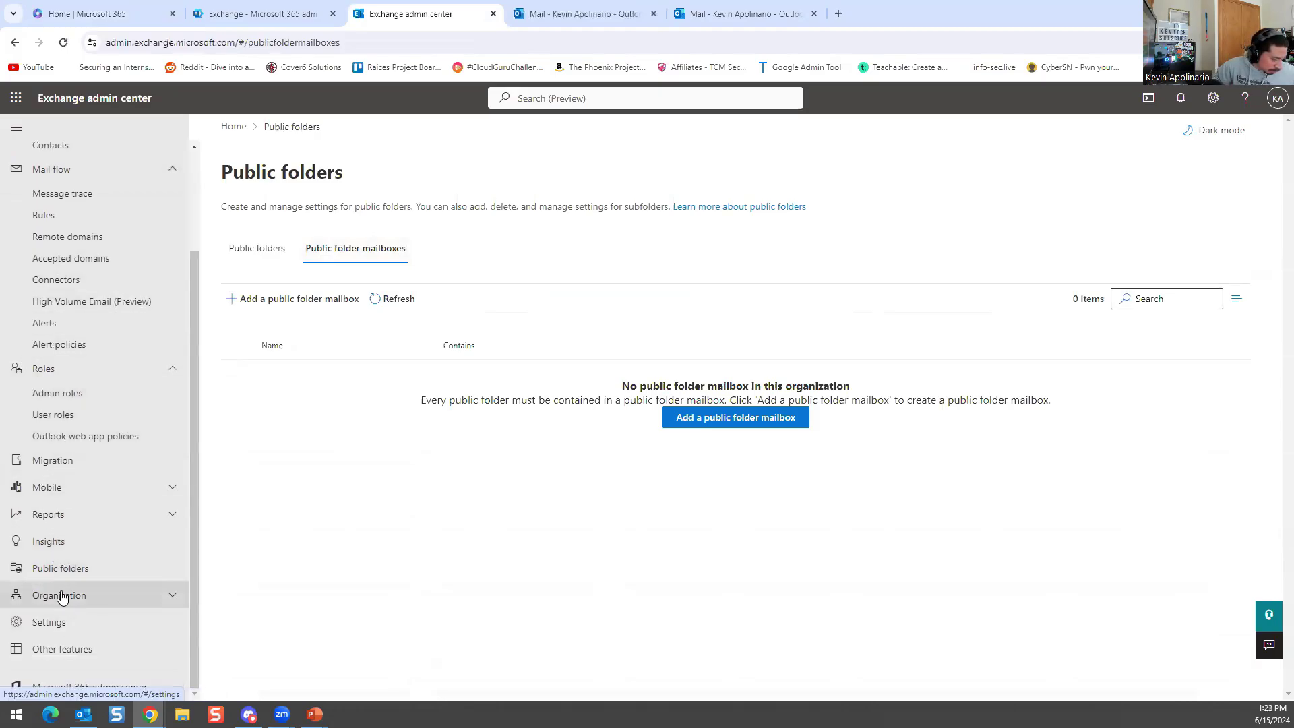
pyautogui.click(51, 621)
pyautogui.click(524, 333)
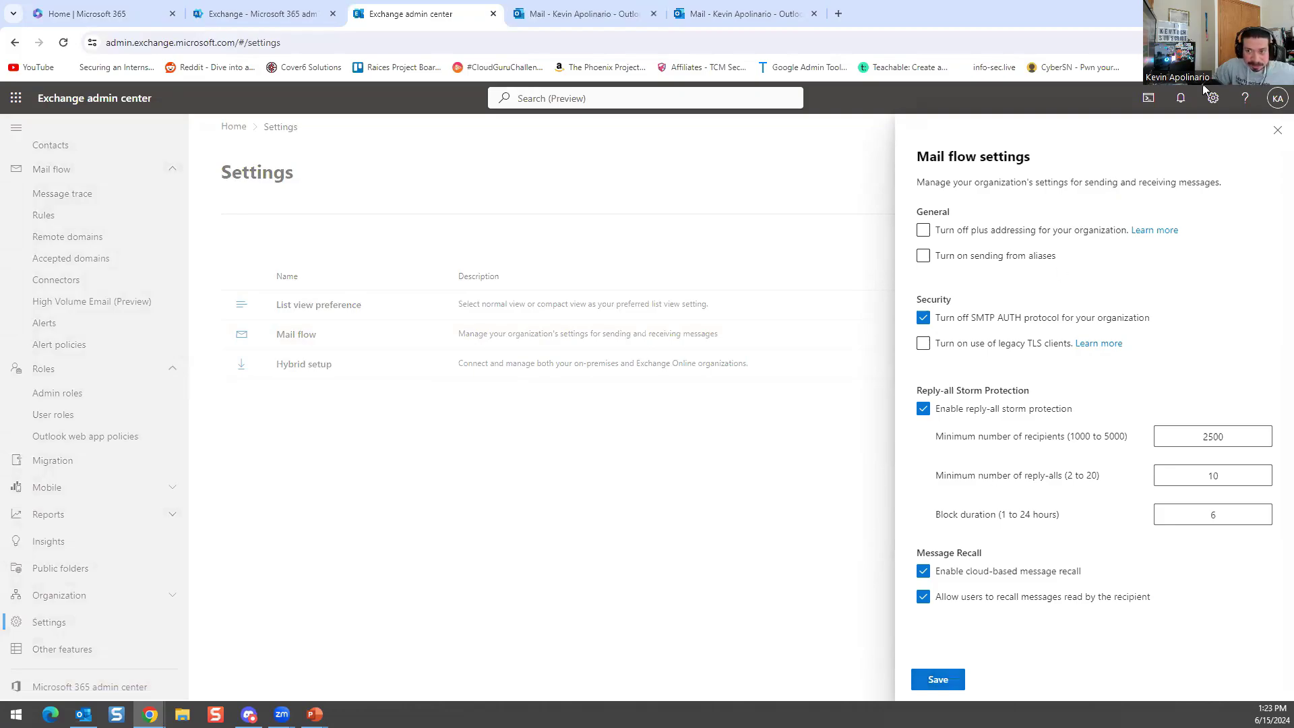
pyautogui.click(1278, 131)
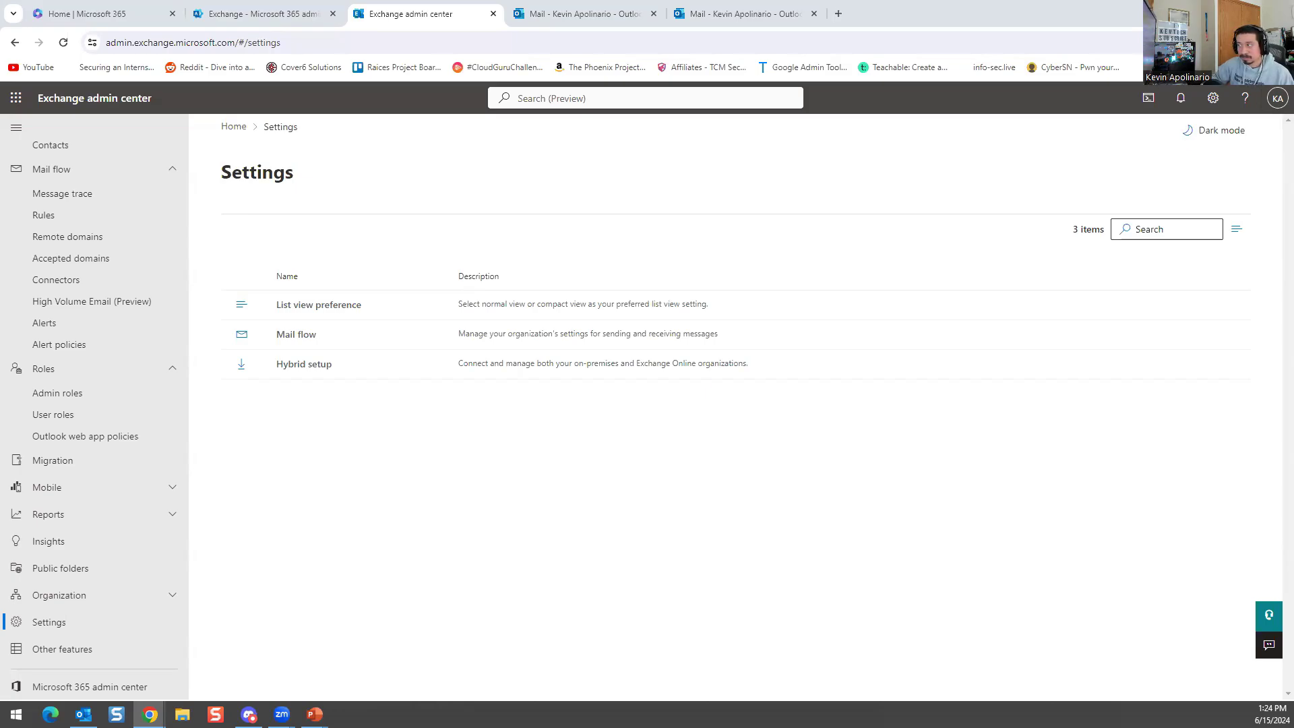
# - Collapse Mail flow and start a new role assignment policy from Roles > User roles, ready for its name
pyautogui.click(51, 169)
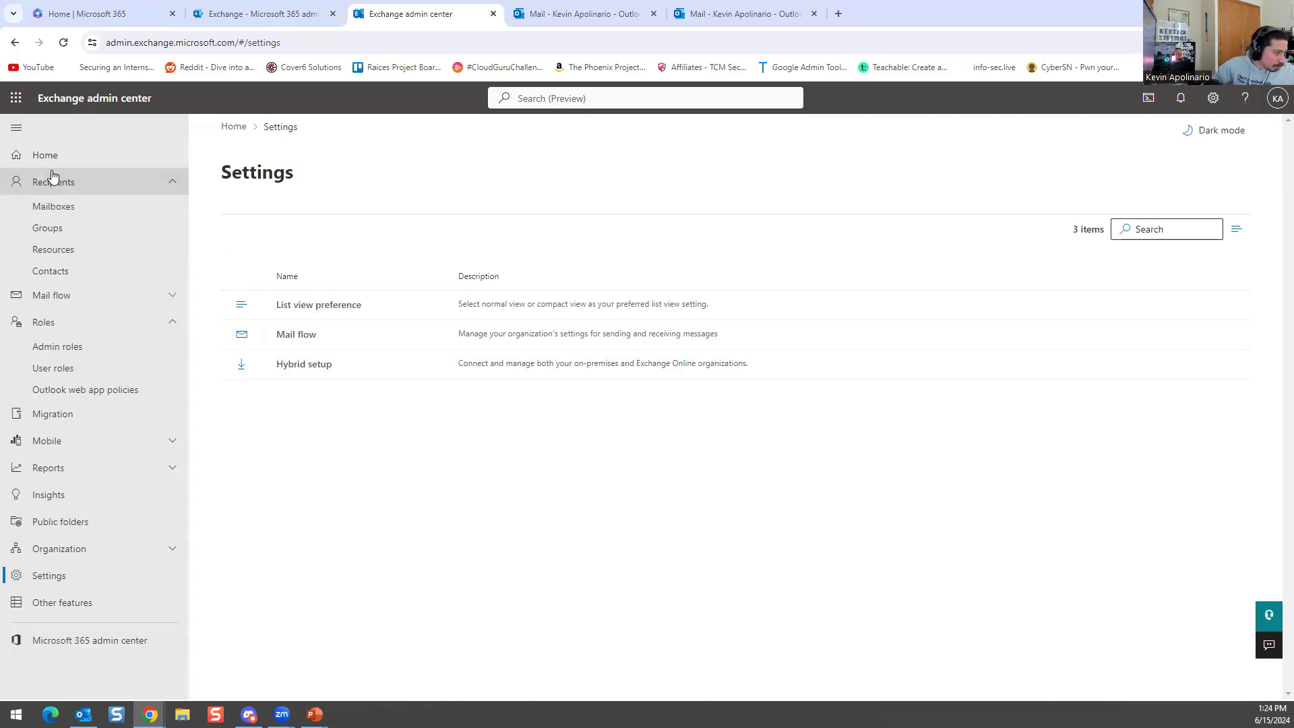
pyautogui.click(45, 368)
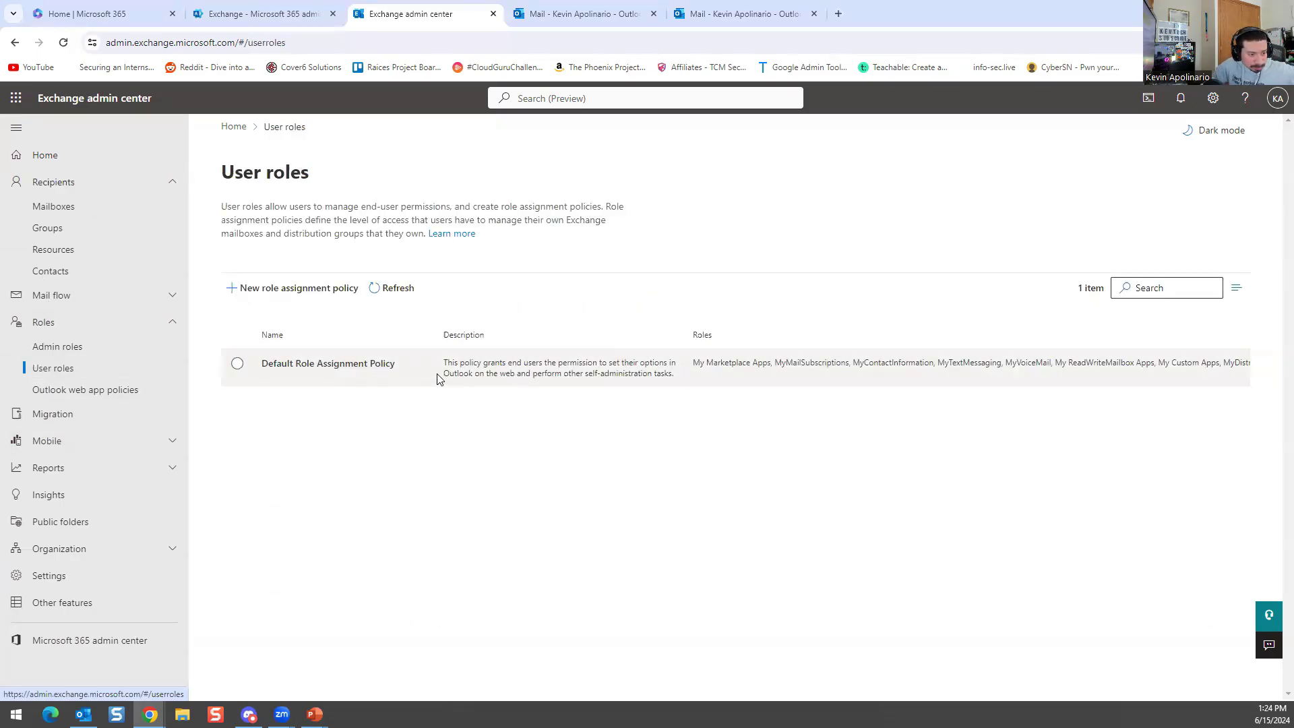
pyautogui.click(282, 292)
pyautogui.click(638, 263)
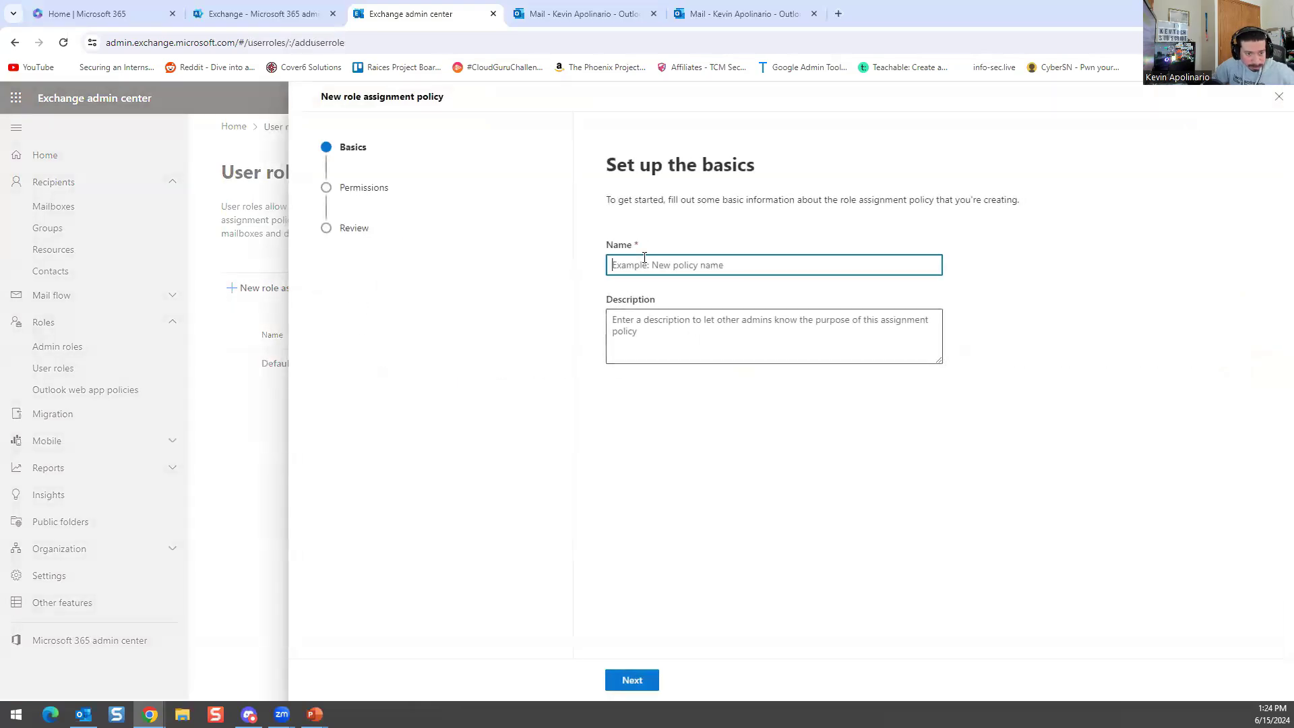
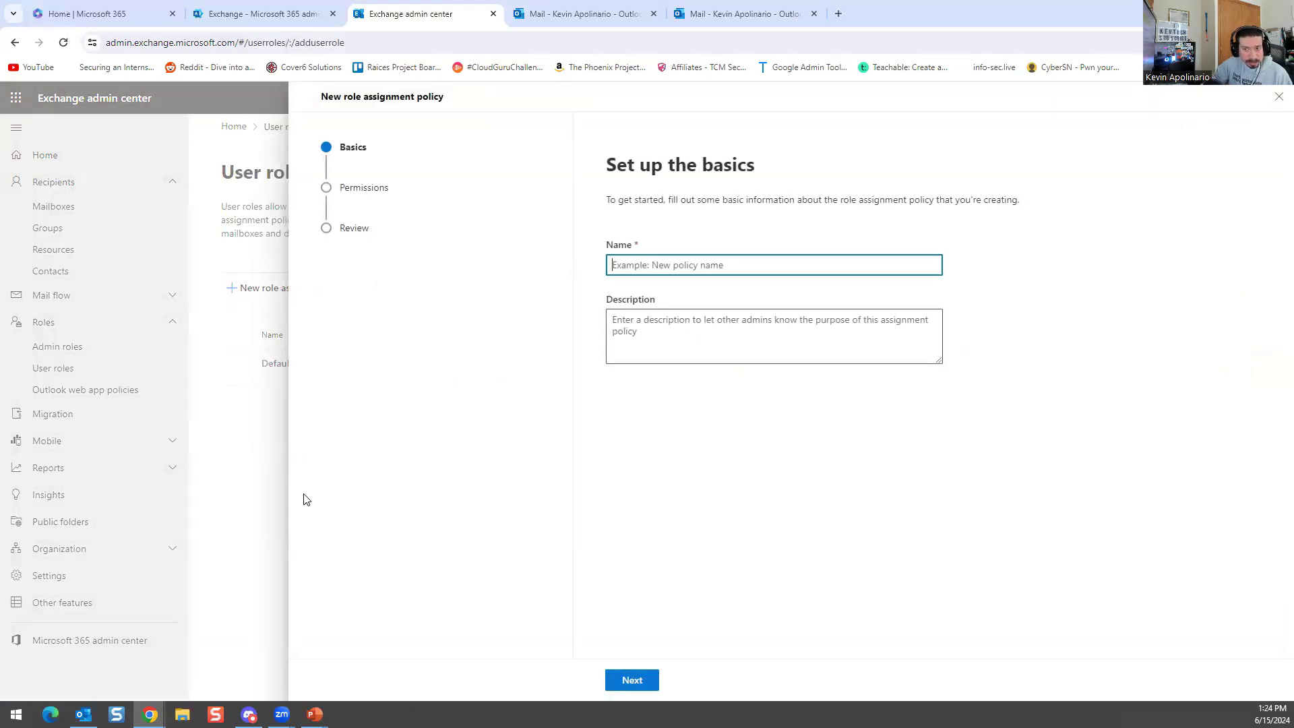
# - Start a new role assignment policy from the User roles page
pyautogui.click(236, 347)
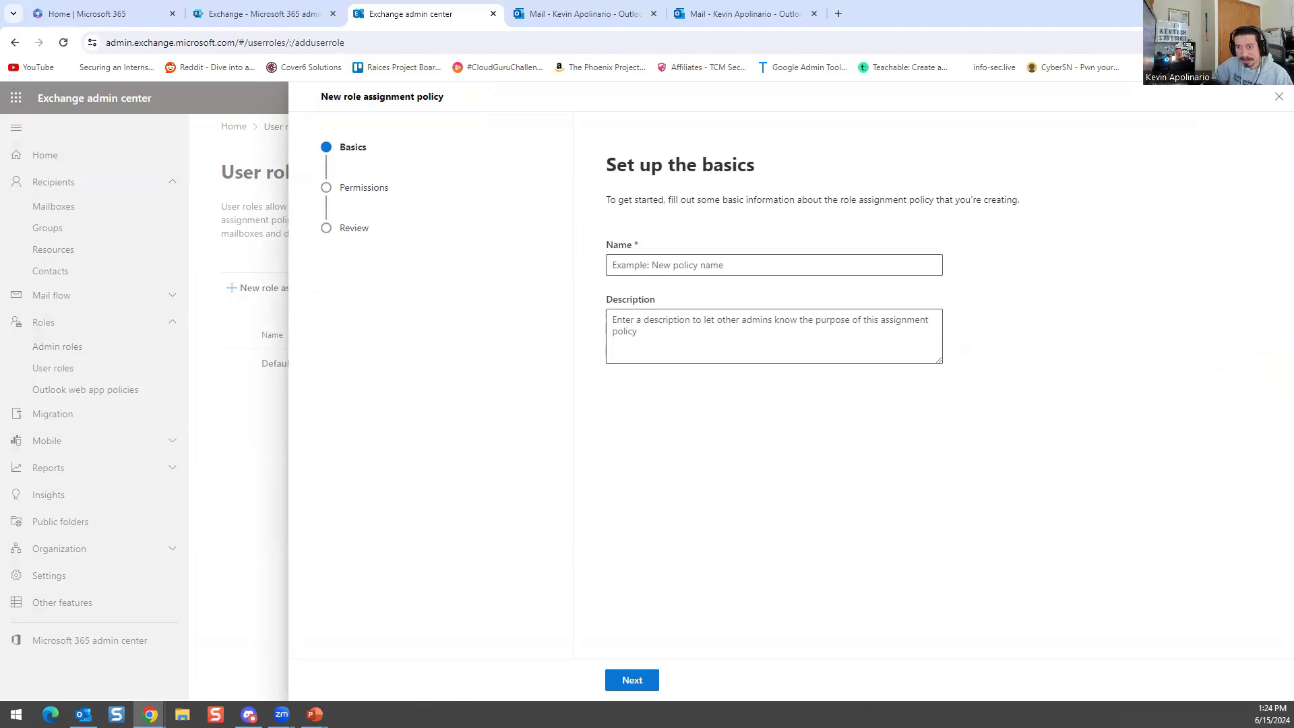
# - Close the policy form and open the first user mailbox's details from Mailboxes
pyautogui.click(1279, 97)
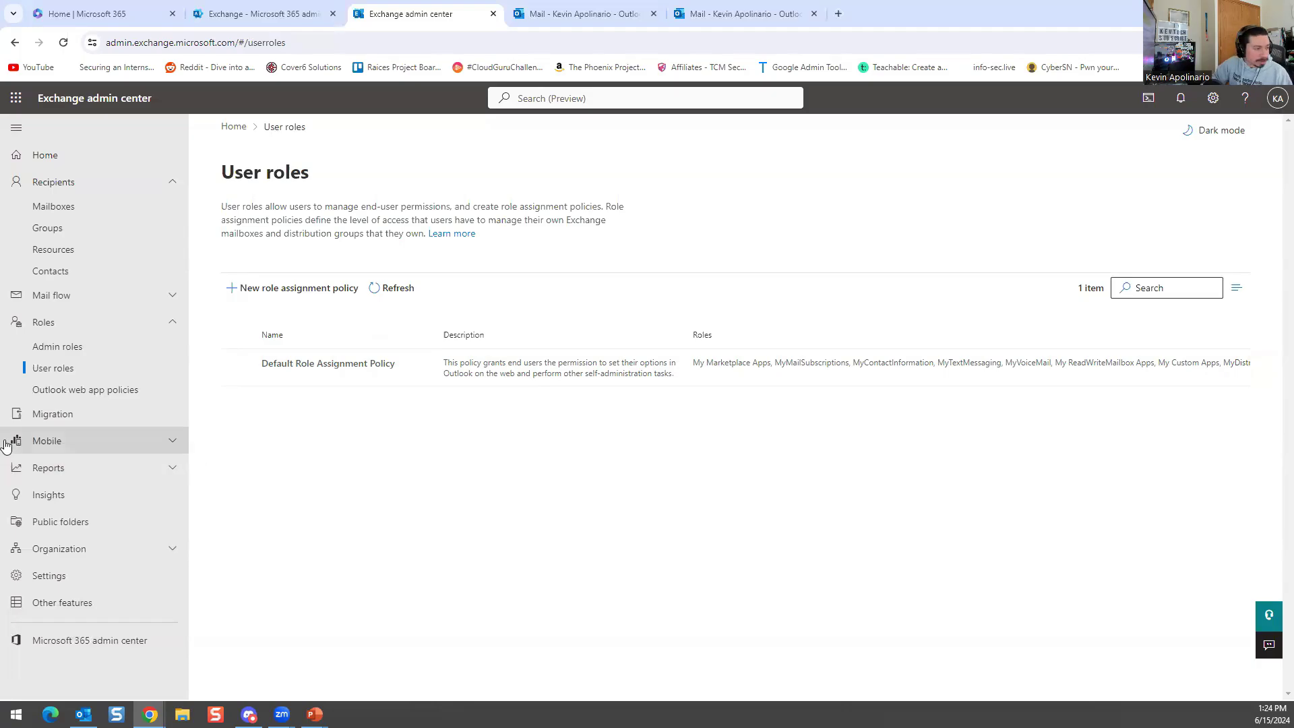
pyautogui.click(53, 207)
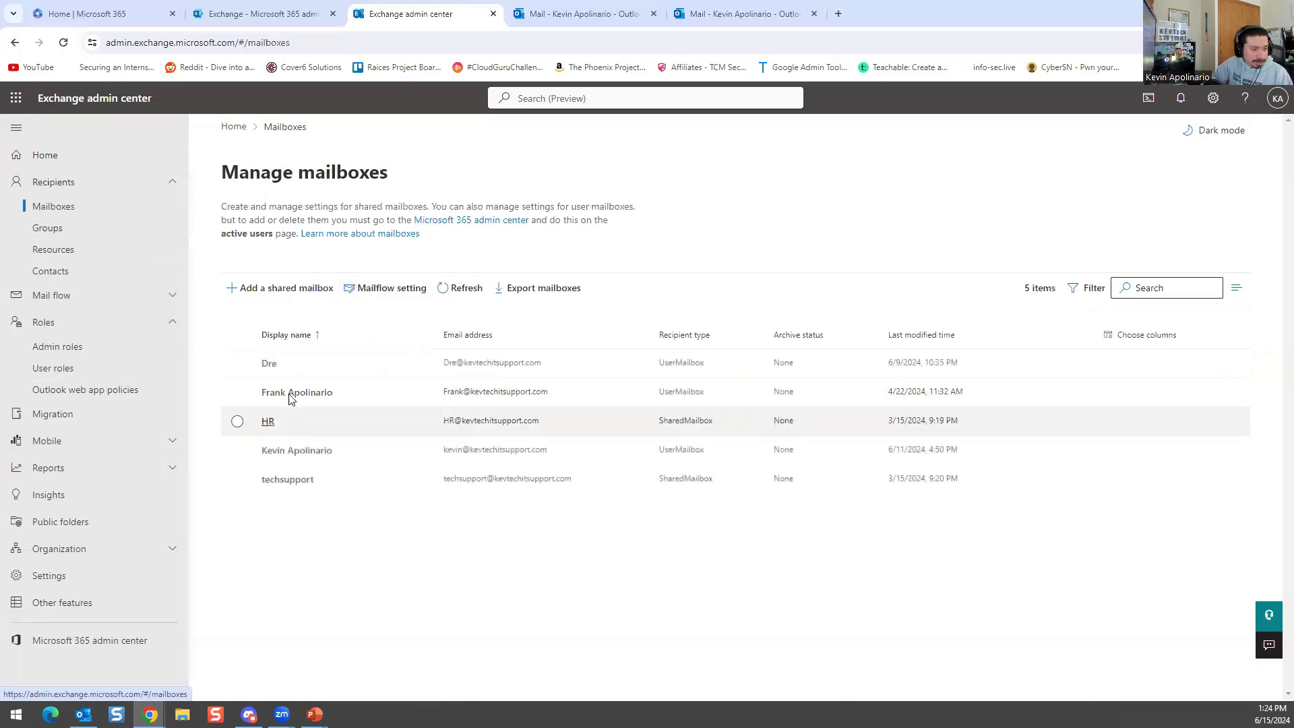
pyautogui.click(238, 364)
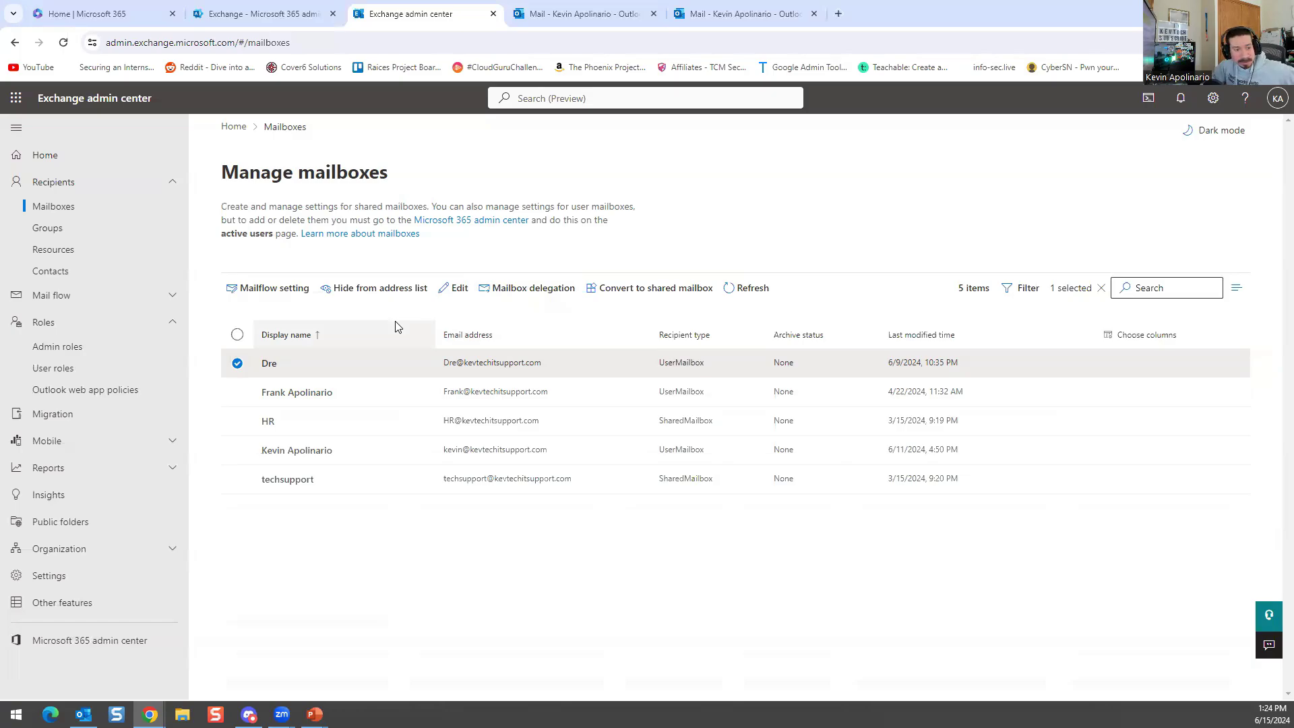
pyautogui.click(273, 290)
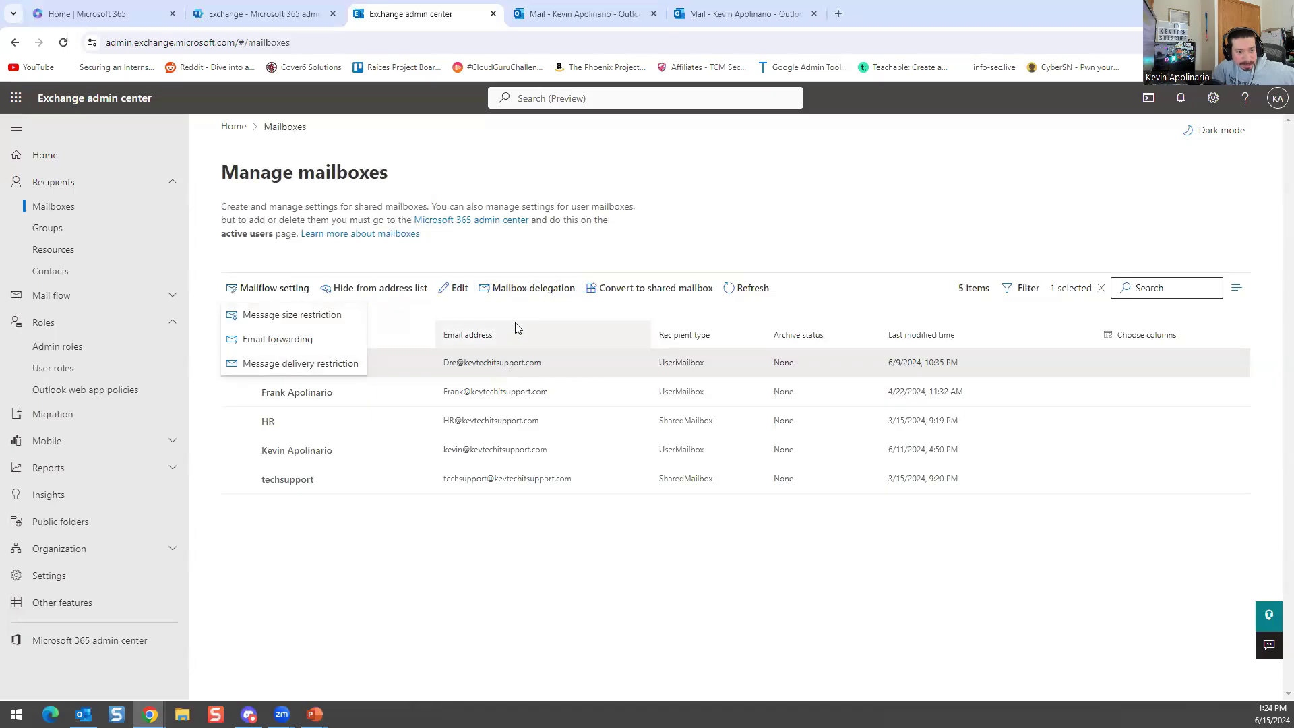
pyautogui.click(269, 364)
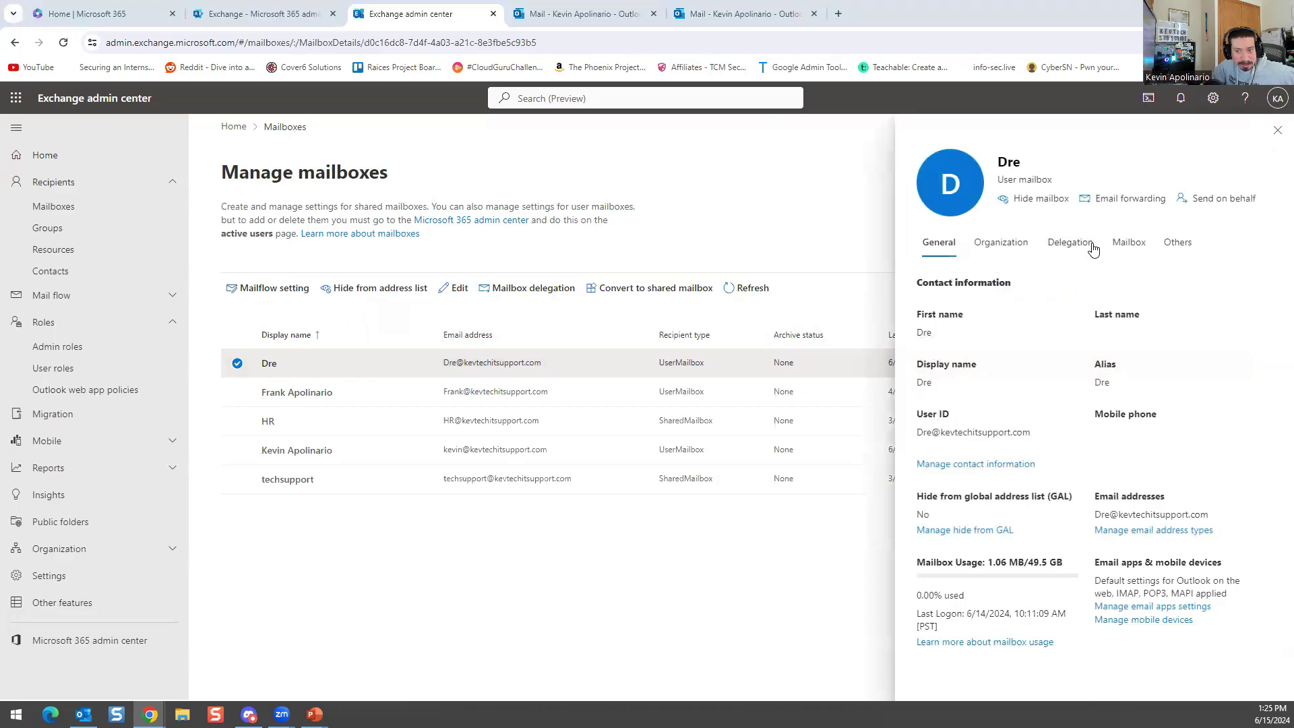
# - Inspect the sharing, retention and address book policy dropdowns unchanged, then close the policies panel
pyautogui.click(1120, 244)
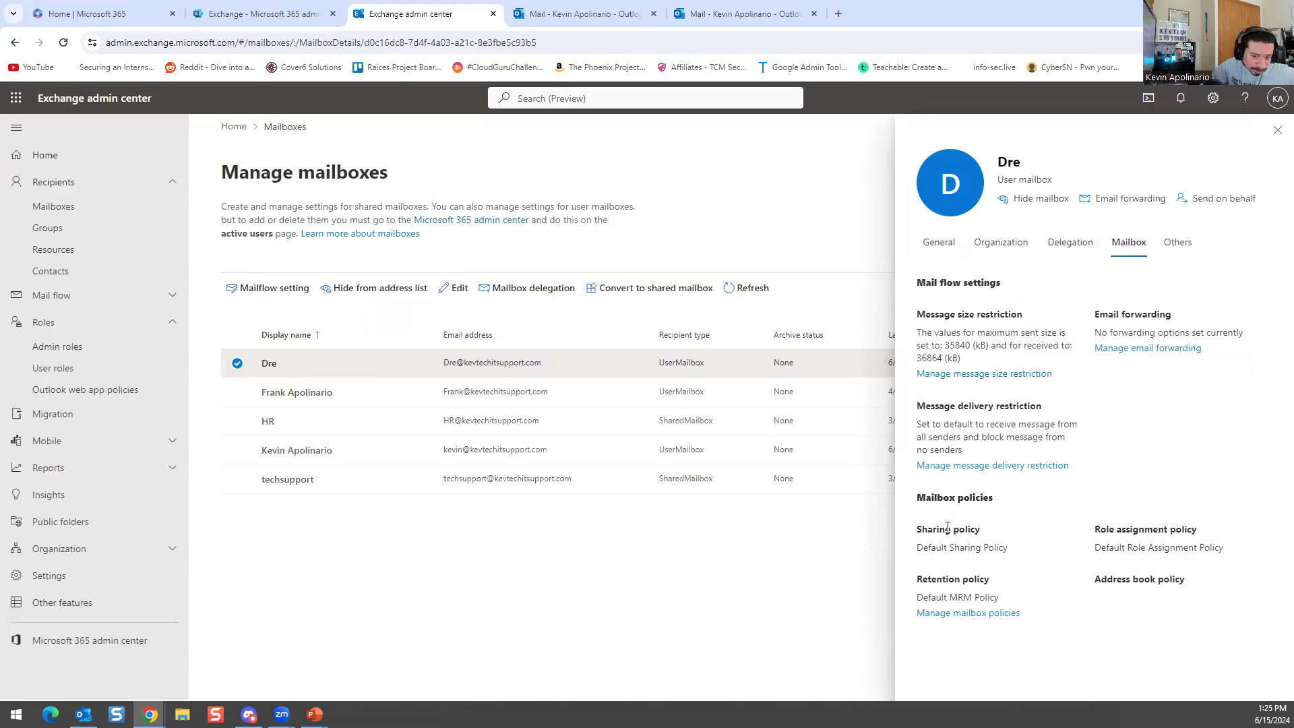
pyautogui.click(960, 615)
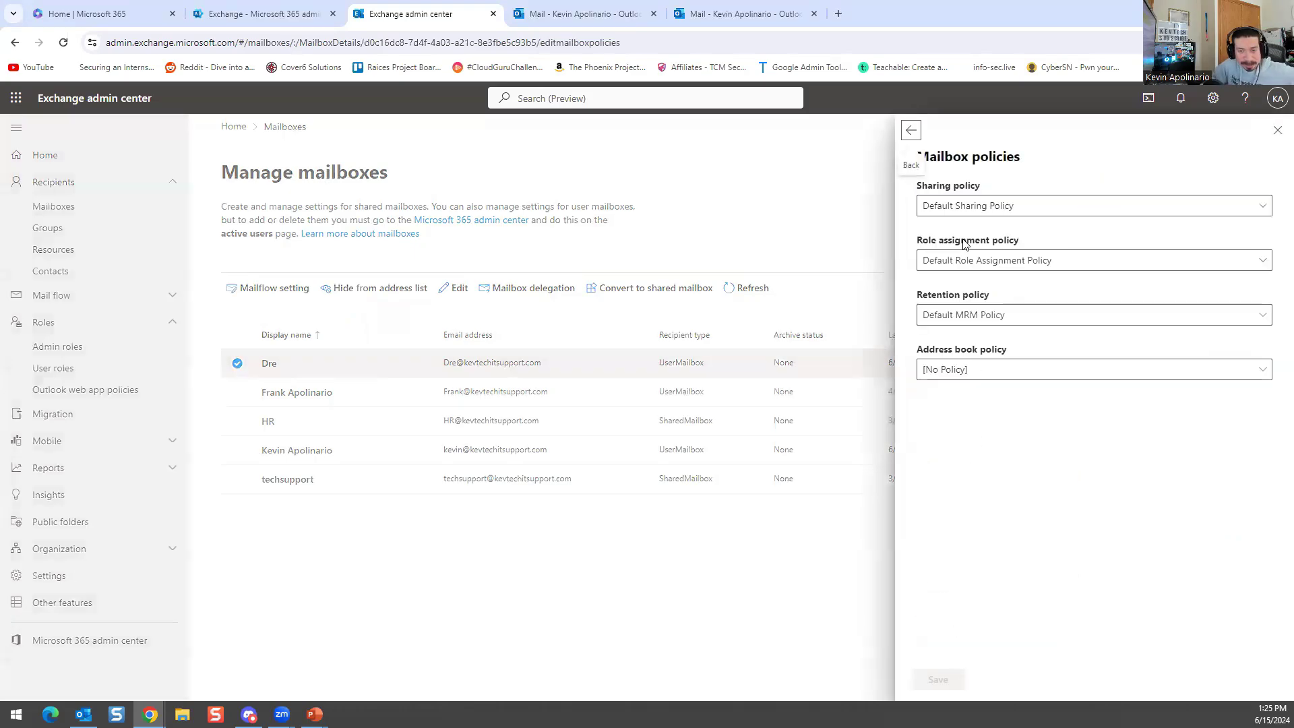
pyautogui.click(1014, 211)
pyautogui.click(985, 265)
pyautogui.click(986, 315)
pyautogui.click(987, 314)
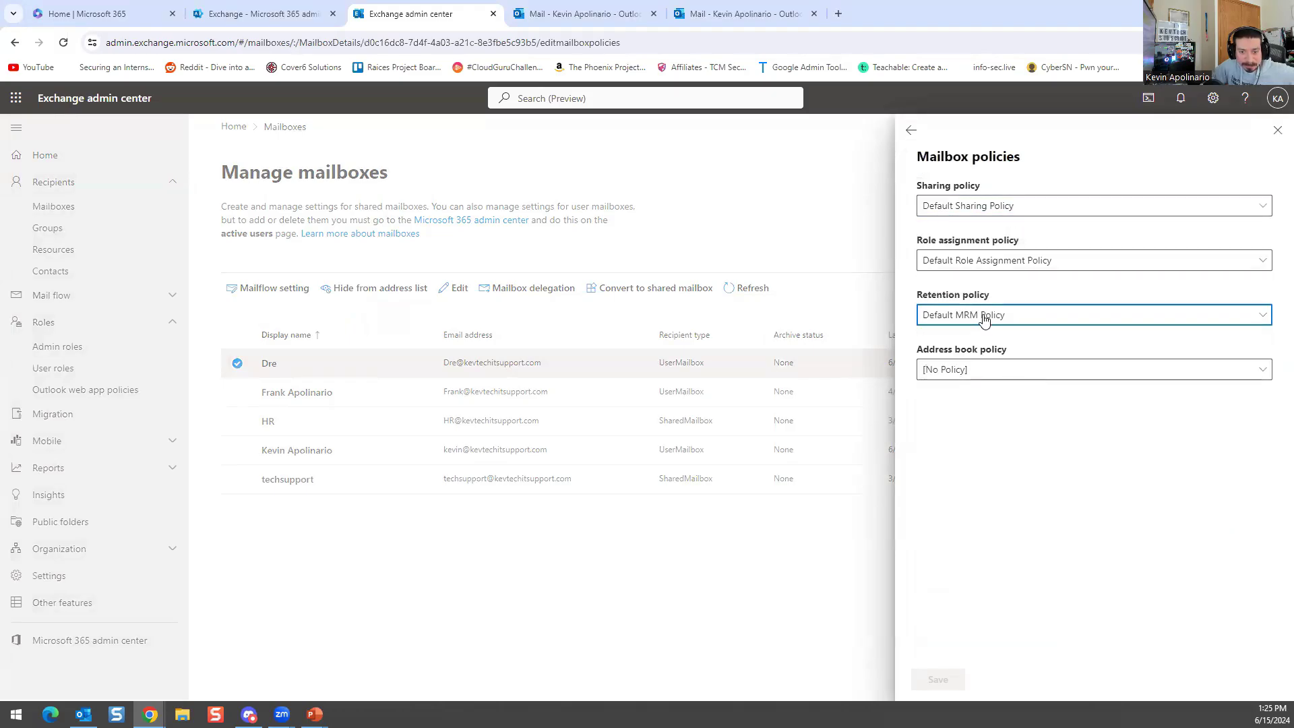
pyautogui.click(969, 373)
pyautogui.click(971, 371)
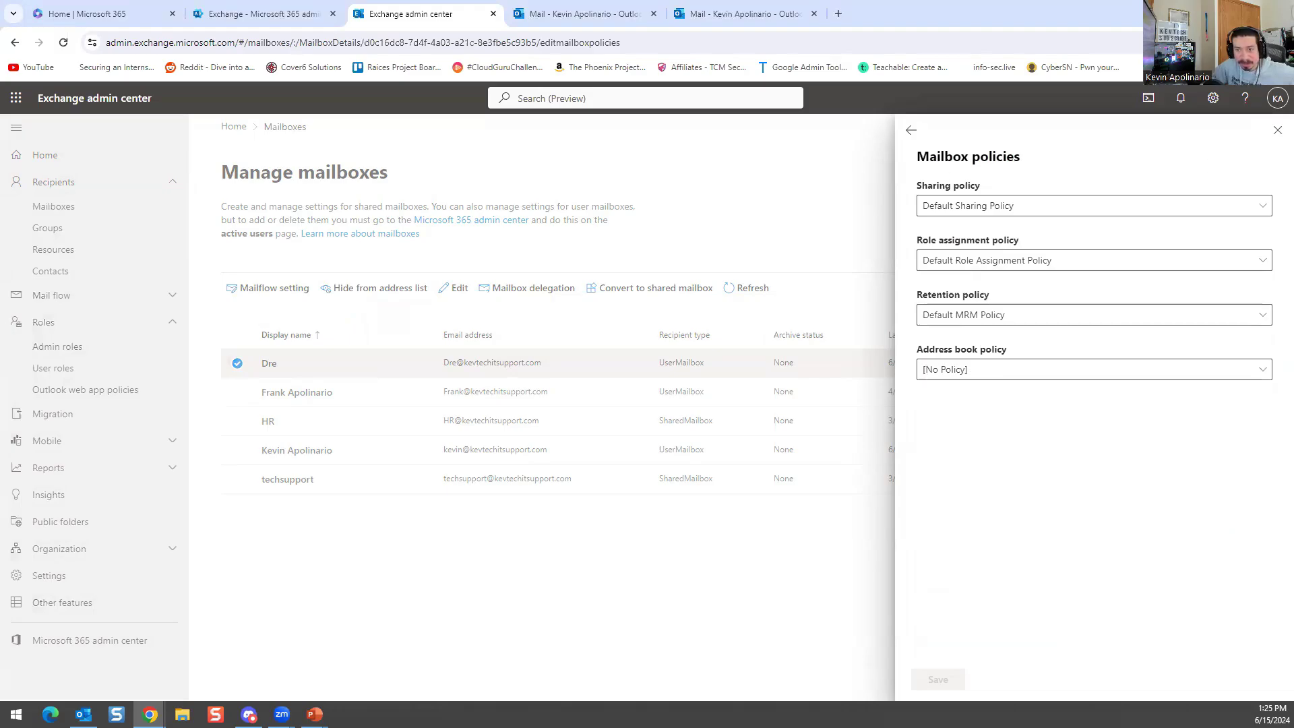
pyautogui.click(1276, 135)
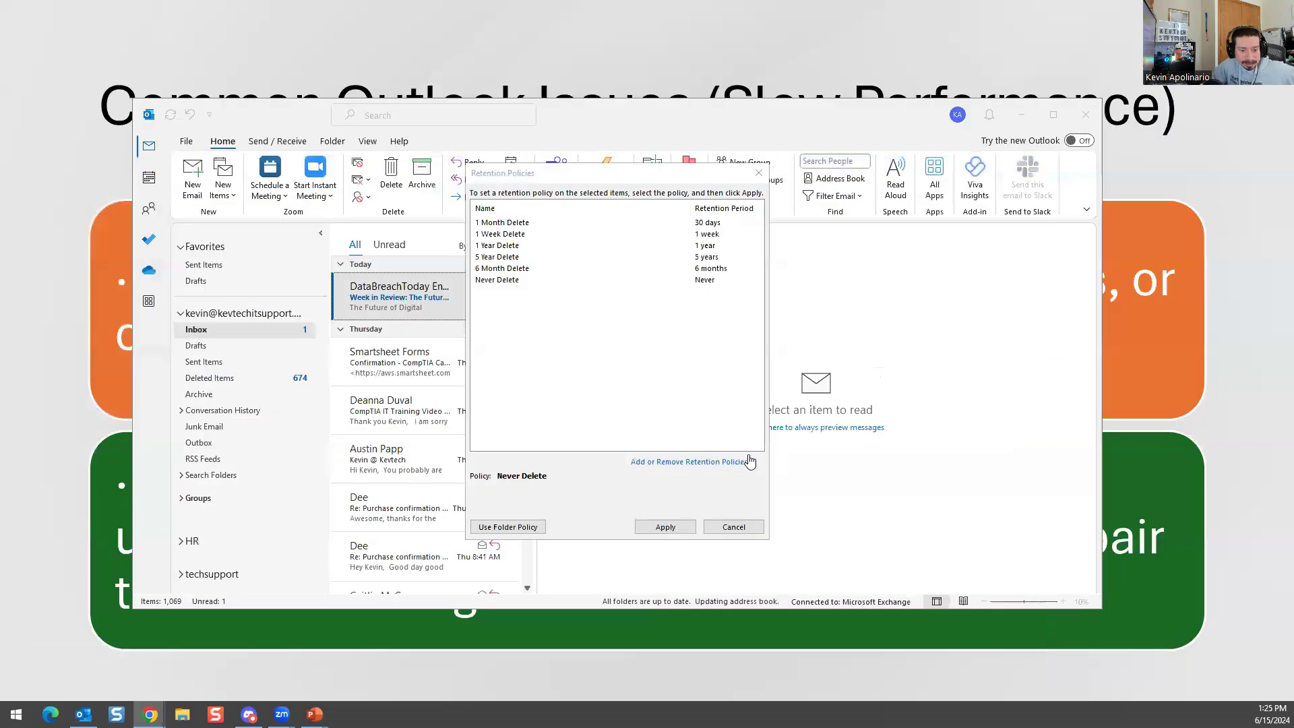
# - Cancel Outlook's Retention Policies dialog and minimize Outlook to reveal the ScanPST slide
pyautogui.click(733, 526)
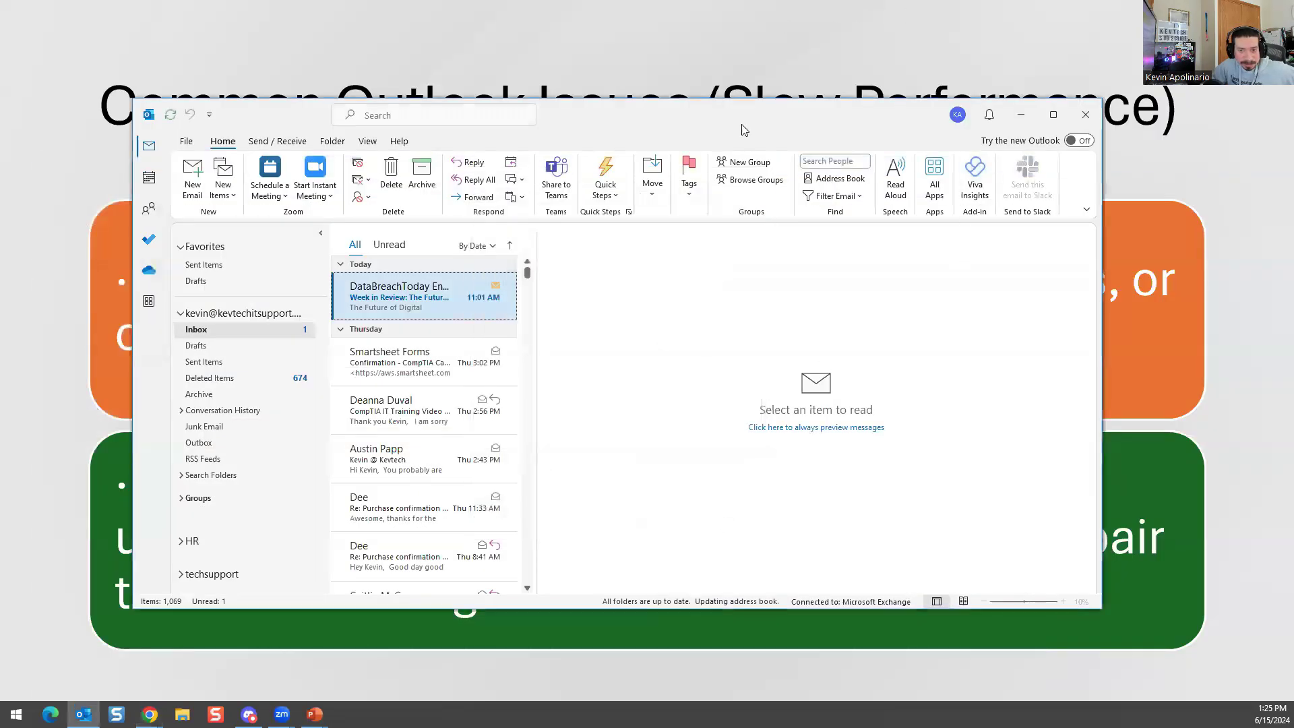
pyautogui.moveTo(736, 111); pyautogui.dragTo(479, 116)
pyautogui.click(764, 119)
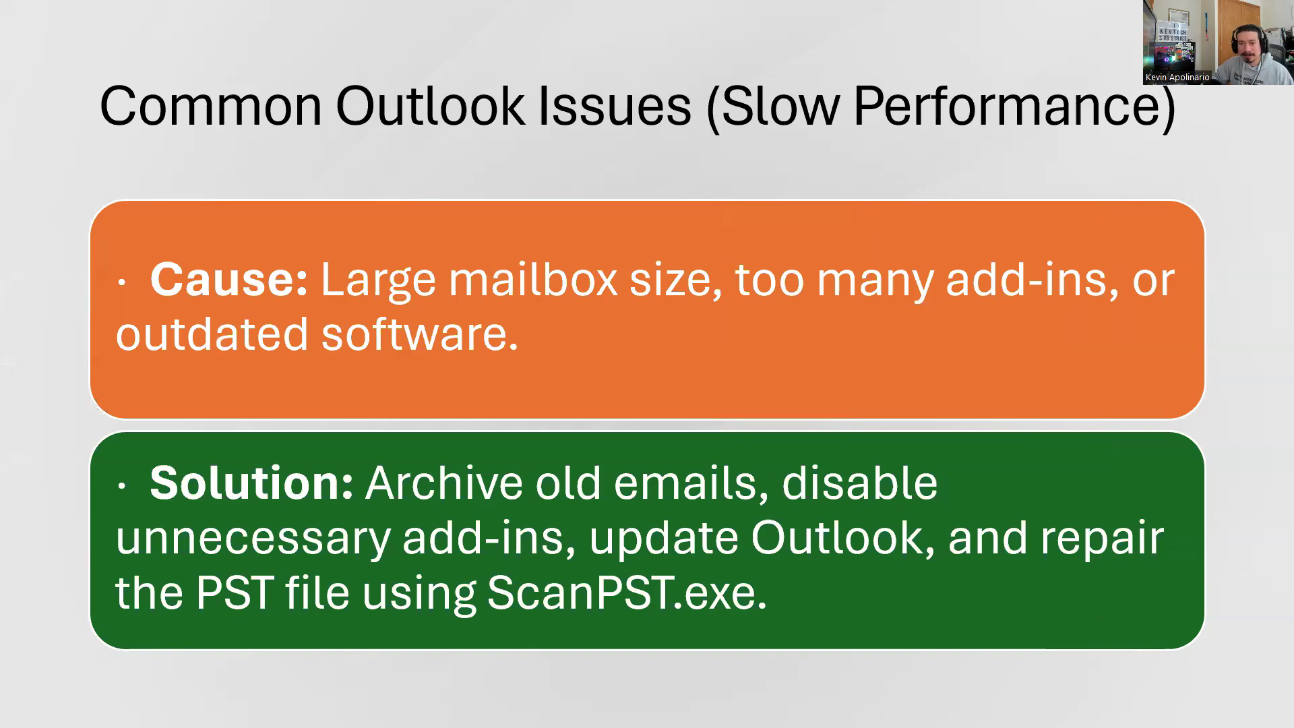
# - Step through the slideshow to the Slow Performance slide, then exit to editing view
pyautogui.press('Right')
pyautogui.press('Left')
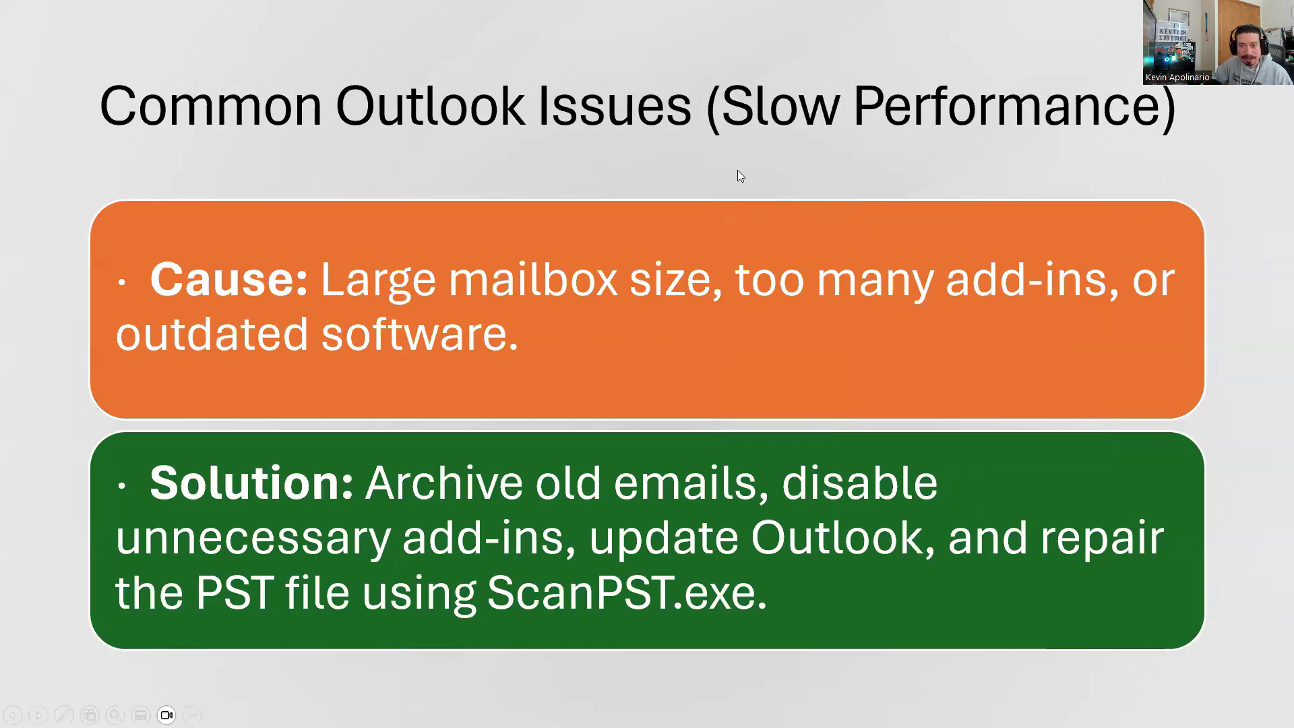
pyautogui.press('Escape')
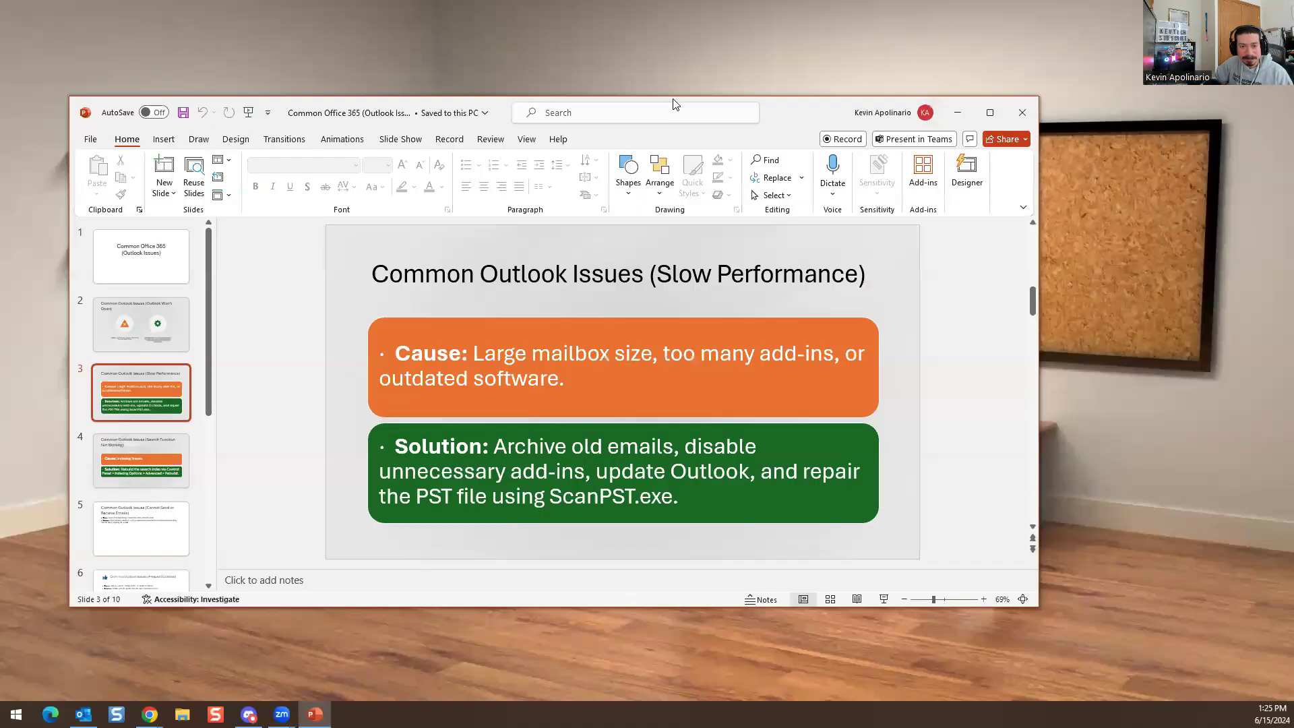
pyautogui.press('super+d')
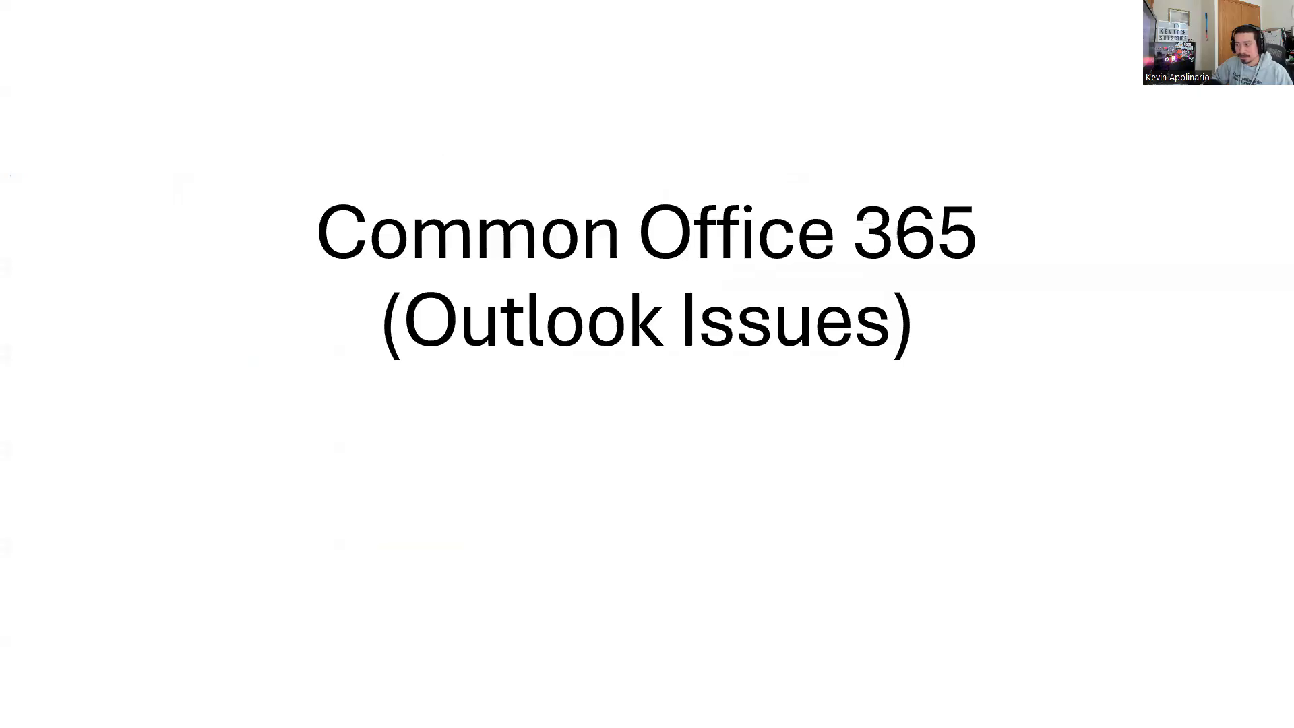
pyautogui.press('Right')
pyautogui.press('Right')
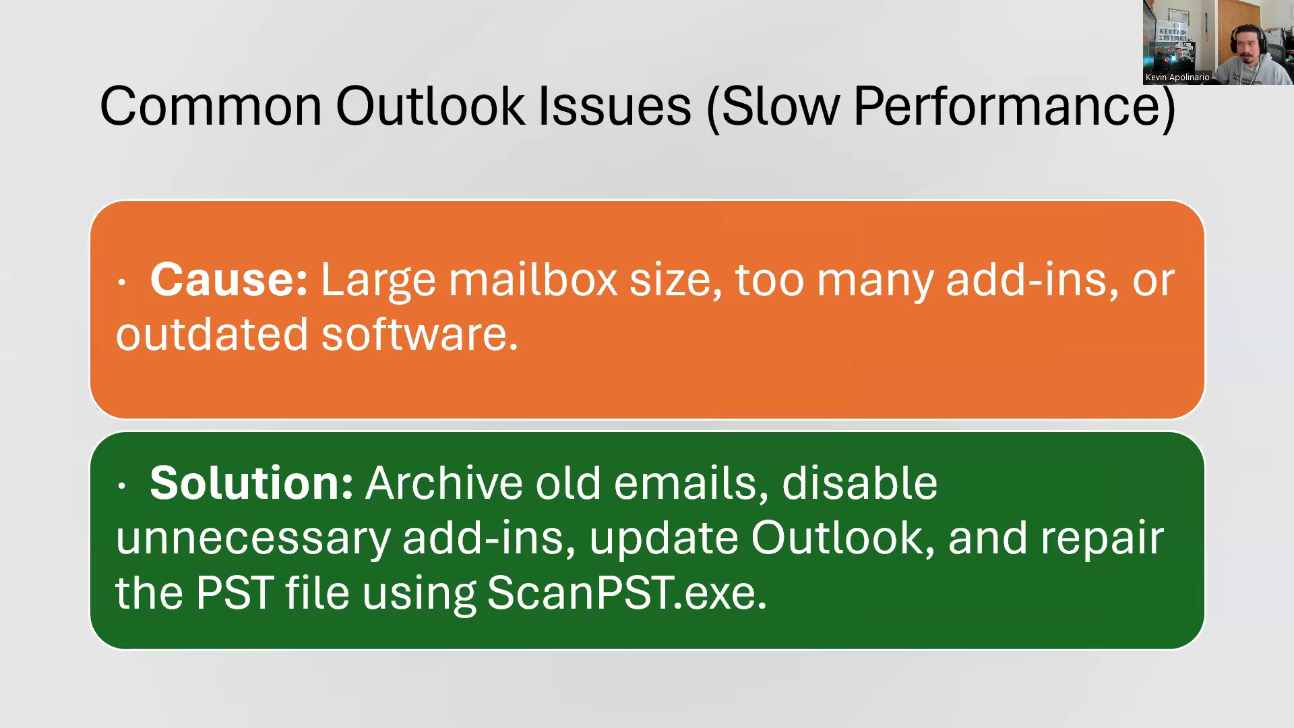
pyautogui.press('Right')
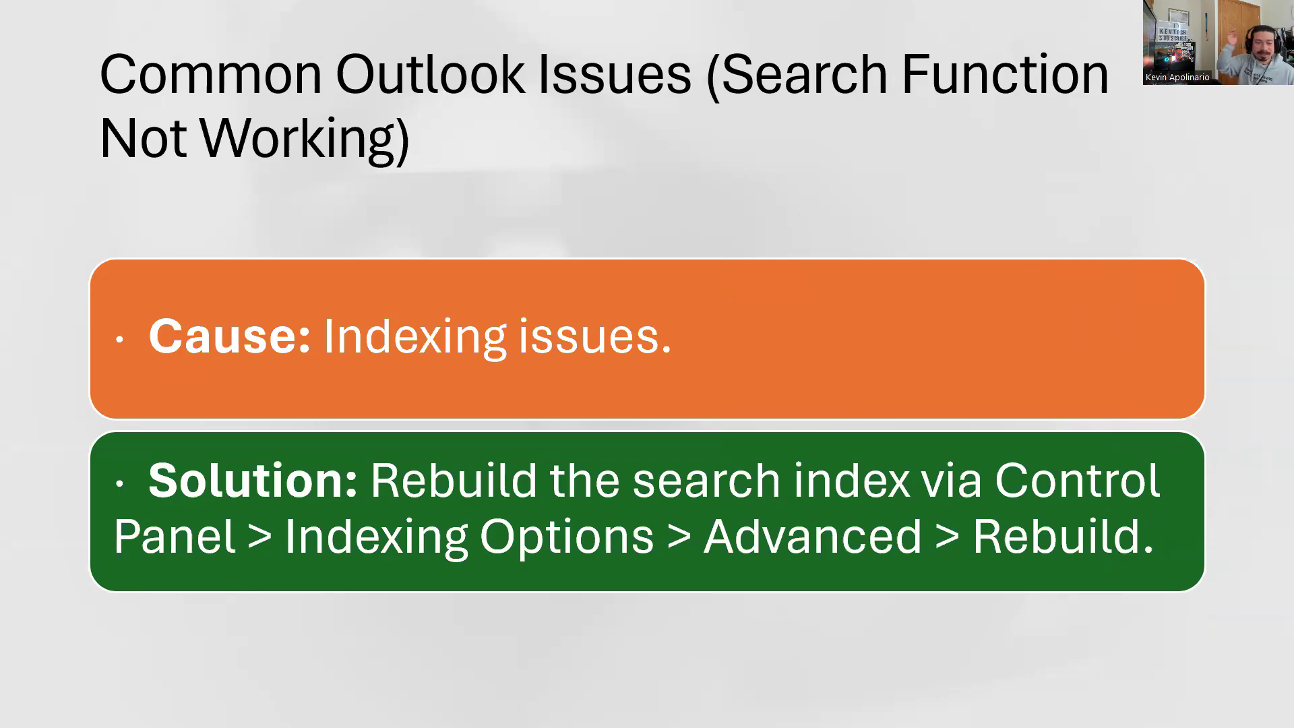
pyautogui.press('Escape')
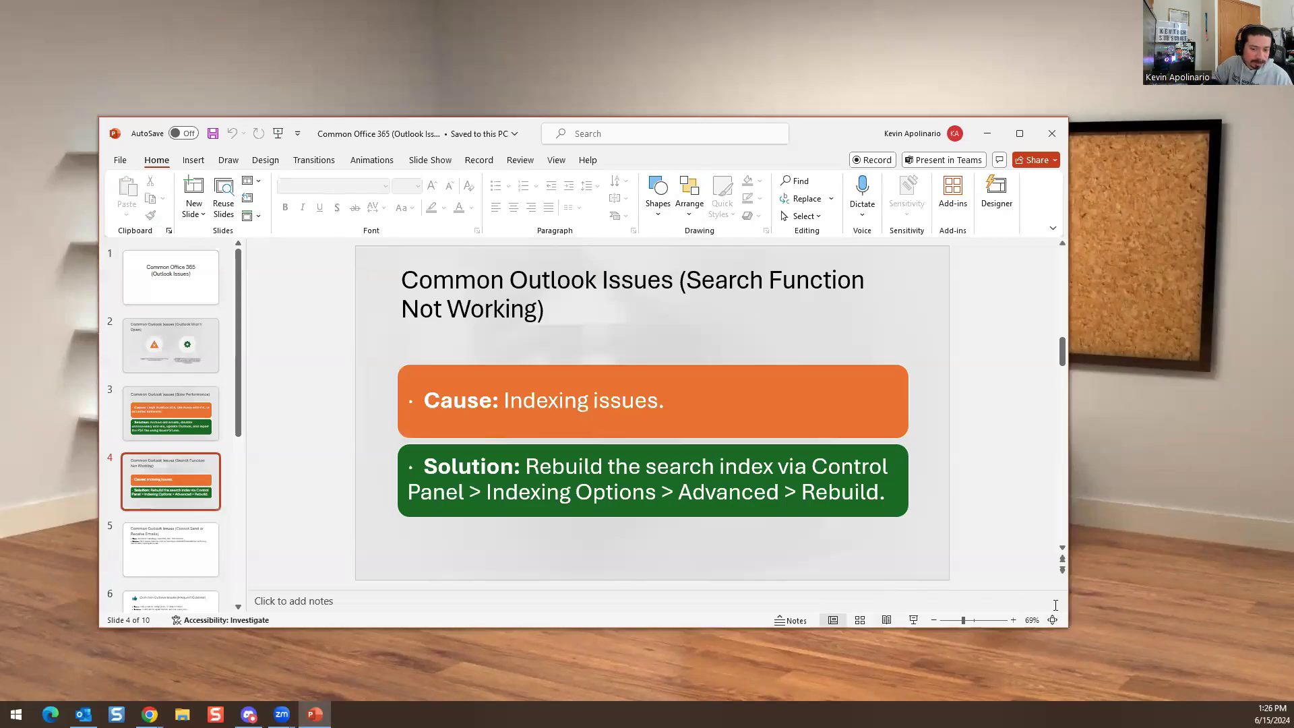
# - Enlarge and reposition the PowerPoint window showing the 'Search Function Not Working' slide
pyautogui.moveTo(1065, 628); pyautogui.dragTo(1199, 706)
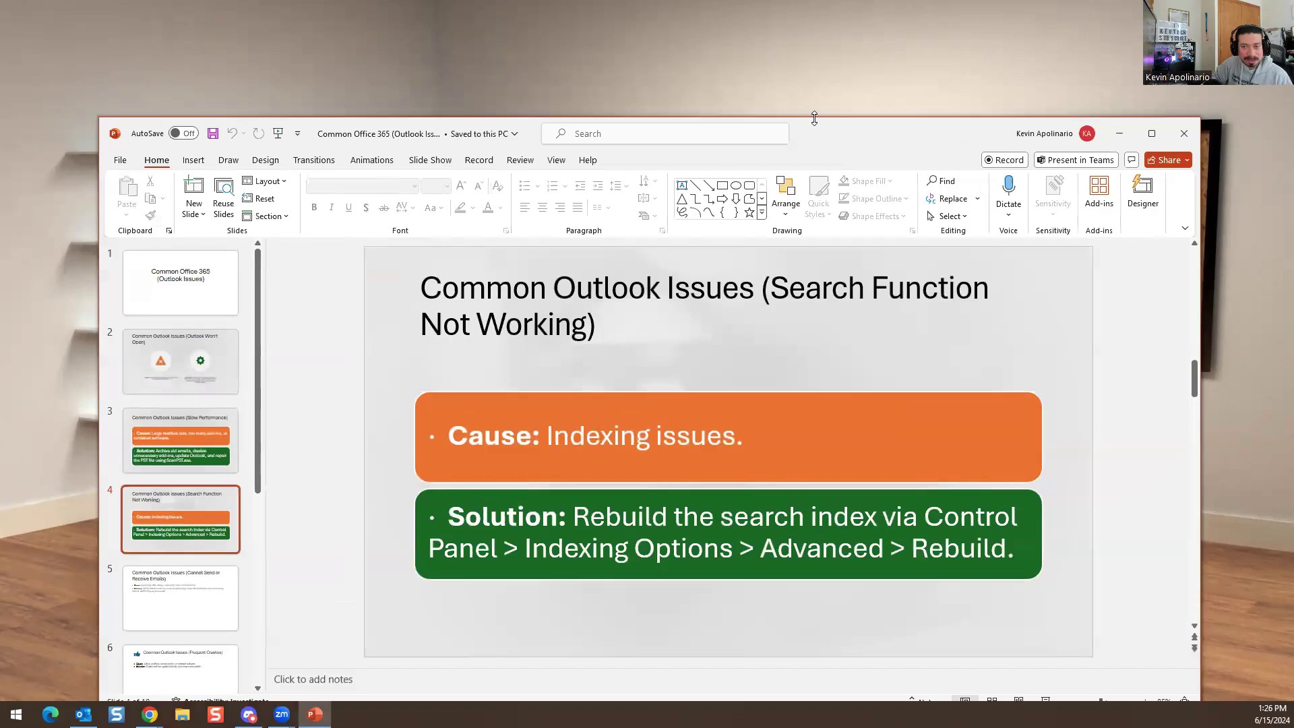
pyautogui.moveTo(814, 118); pyautogui.dragTo(805, 57)
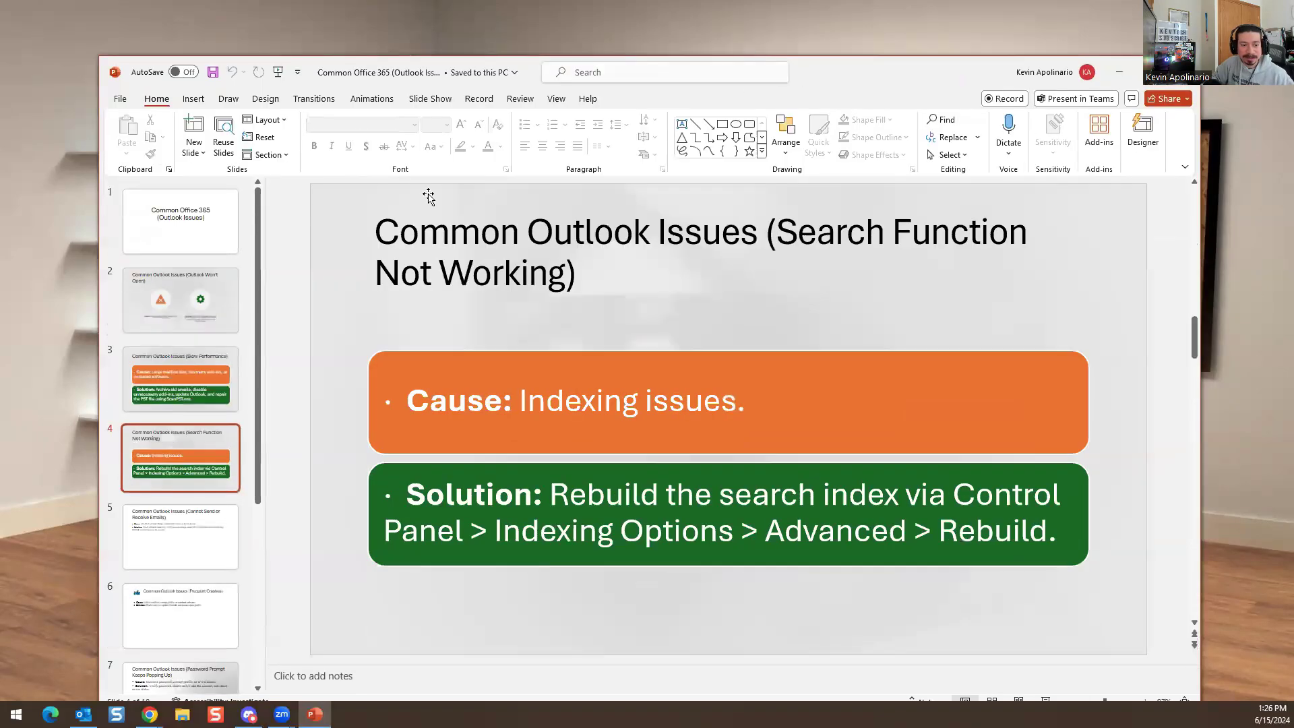
pyautogui.moveTo(834, 92); pyautogui.dragTo(779, 75)
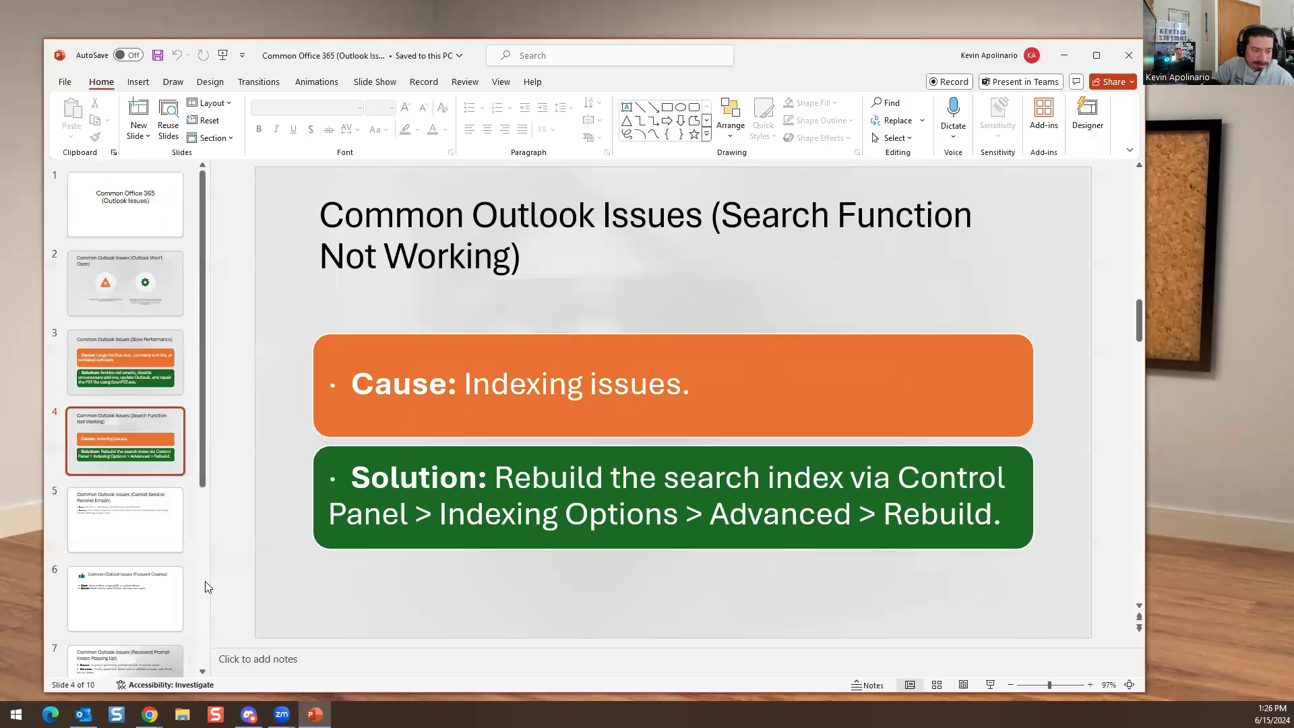
pyautogui.click(16, 714)
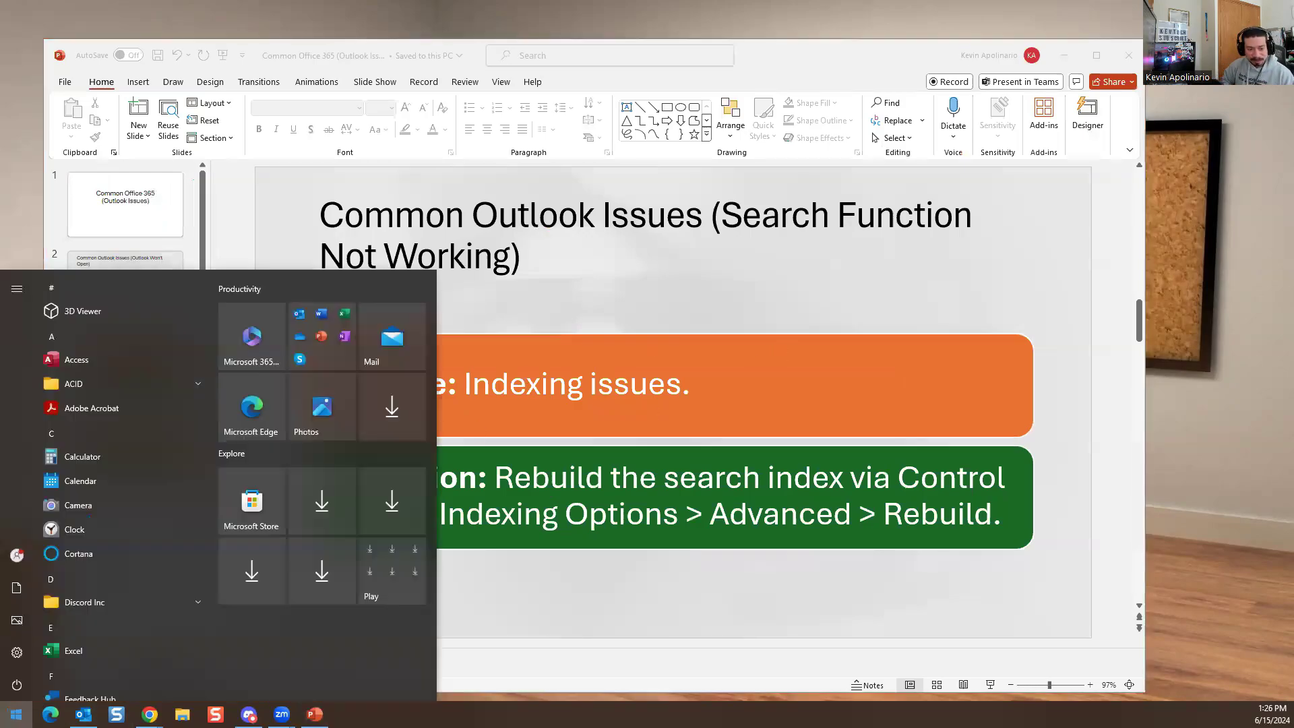
# - Launch Control Panel and open Indexing Options
pyautogui.write('control panel')
pyautogui.press('Return')
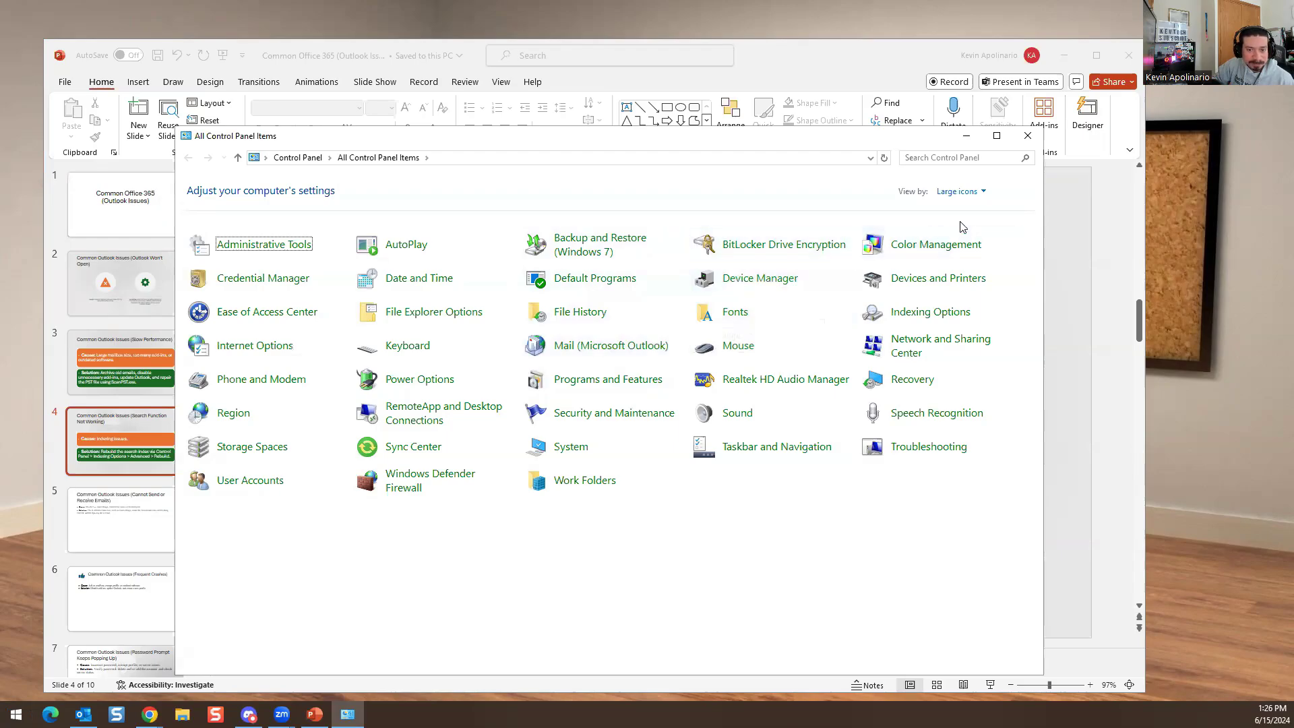
pyautogui.moveTo(673, 156); pyautogui.dragTo(548, 625)
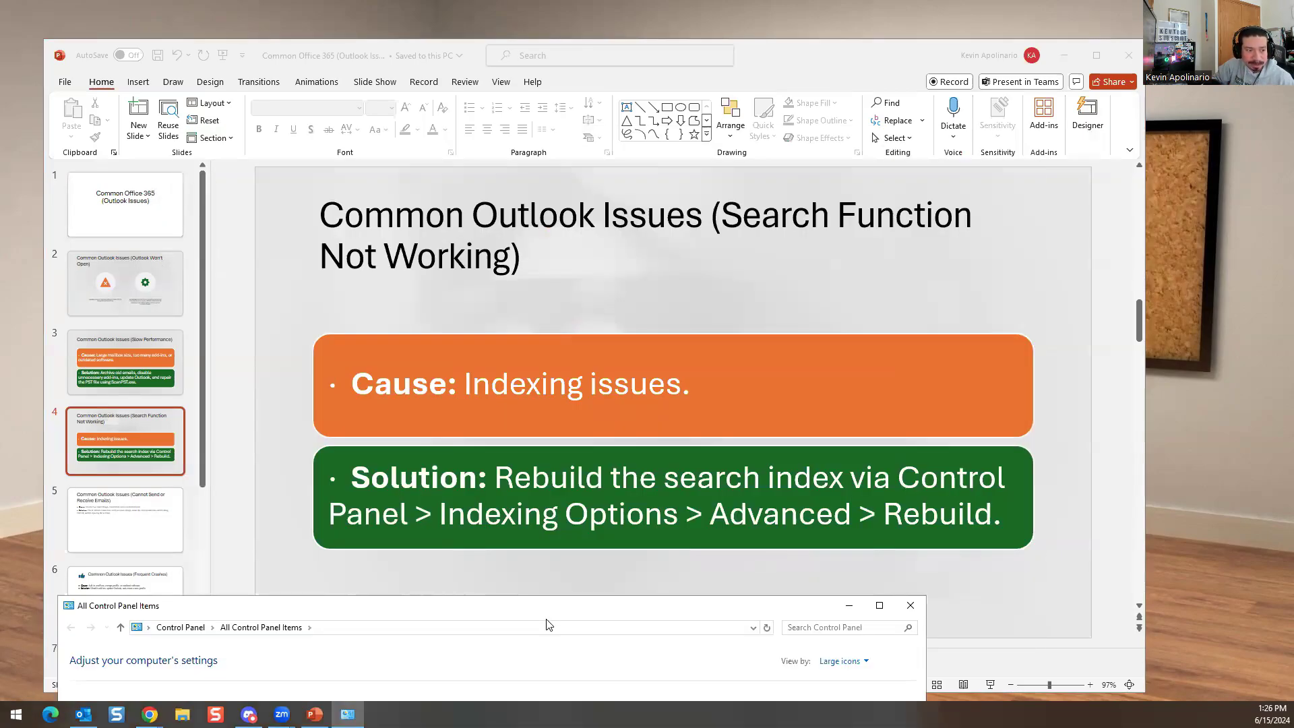
pyautogui.moveTo(548, 625); pyautogui.dragTo(637, 147)
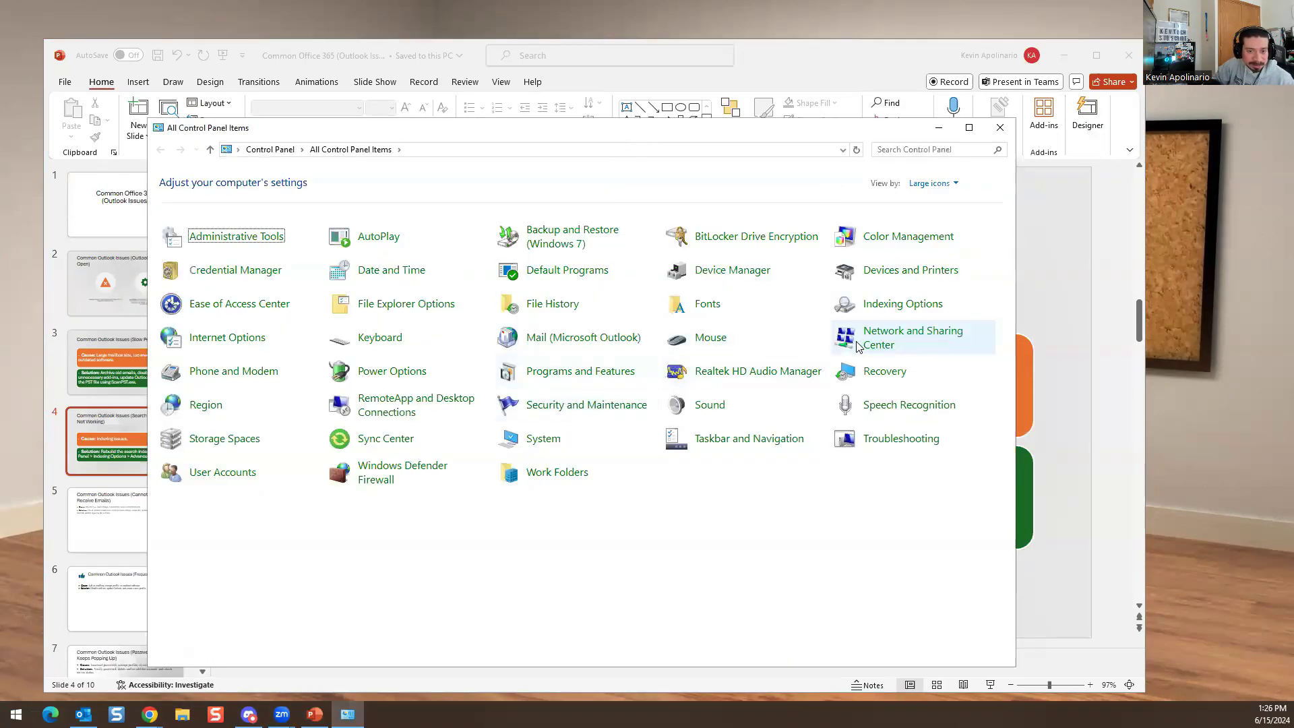
pyautogui.click(888, 307)
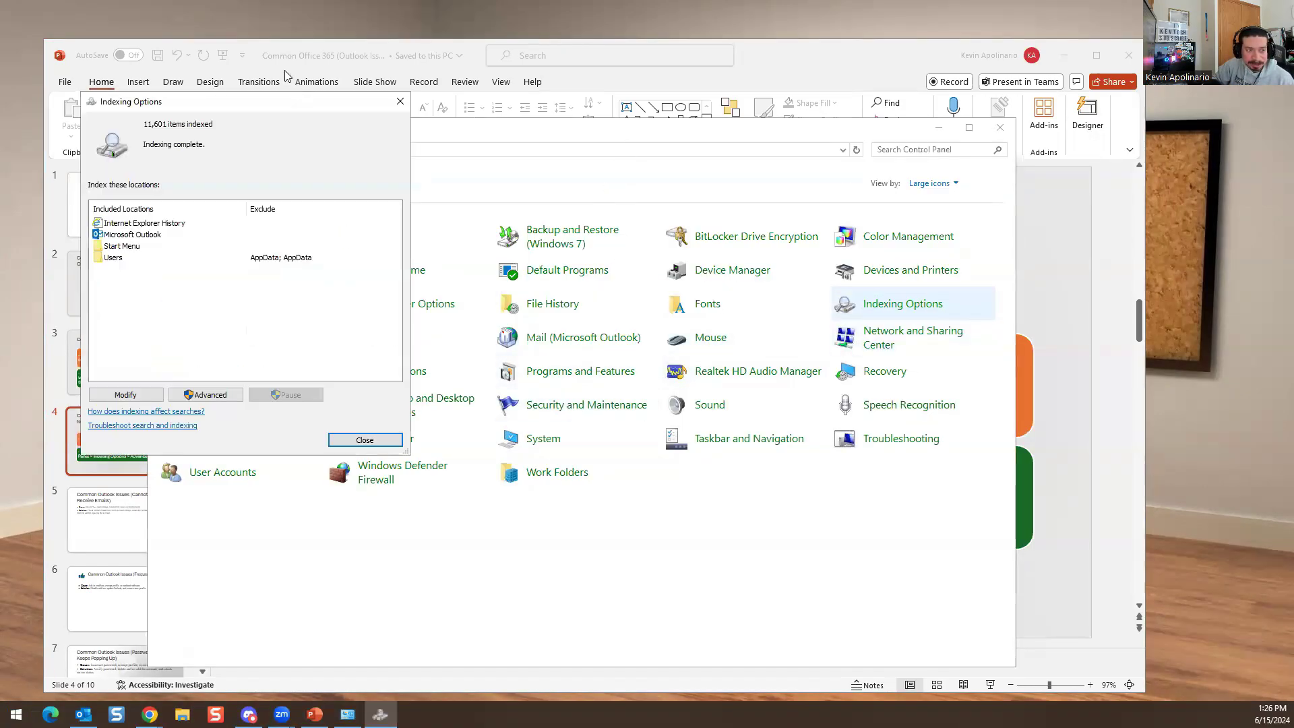
# - Inspect the Microsoft Outlook location and the Advanced Index Settings and File Types, then close both
pyautogui.moveTo(262, 105); pyautogui.dragTo(593, 111)
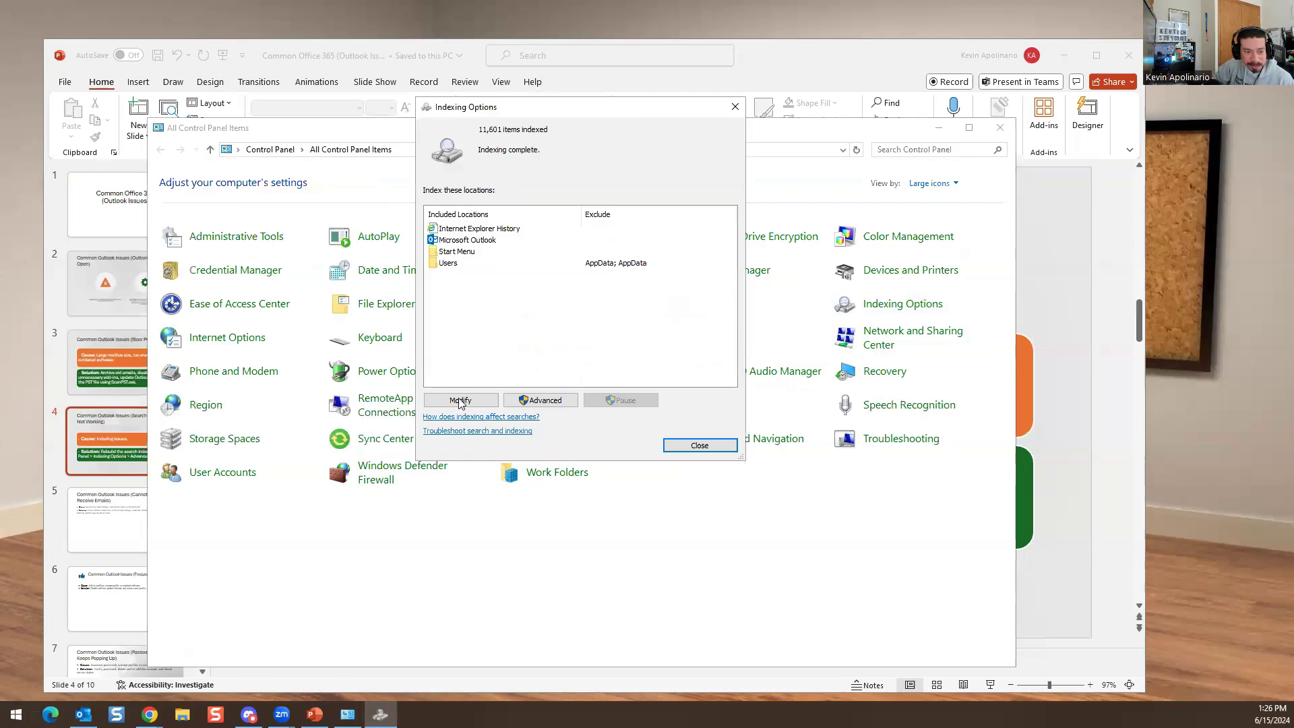
pyautogui.click(465, 240)
pyautogui.click(541, 401)
pyautogui.click(507, 140)
pyautogui.click(453, 142)
pyautogui.click(512, 143)
pyautogui.click(464, 143)
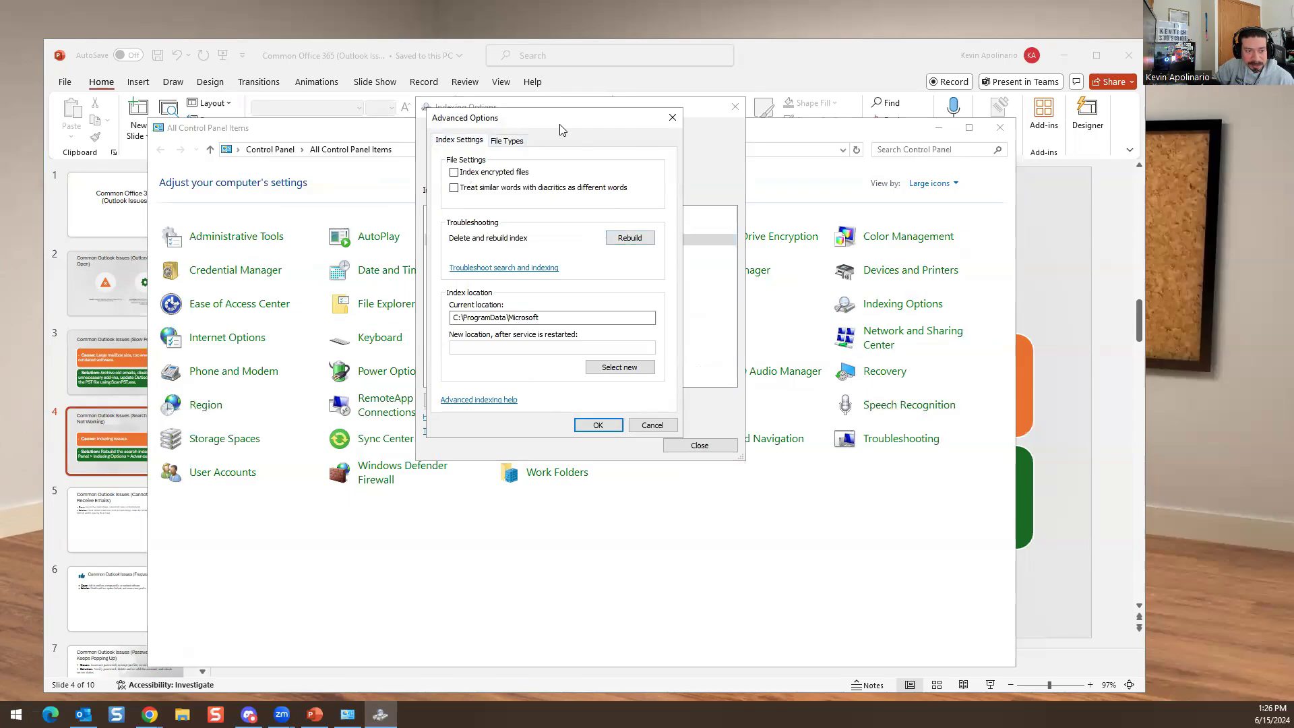
pyautogui.moveTo(561, 129); pyautogui.dragTo(655, 142)
pyautogui.click(767, 128)
pyautogui.click(736, 106)
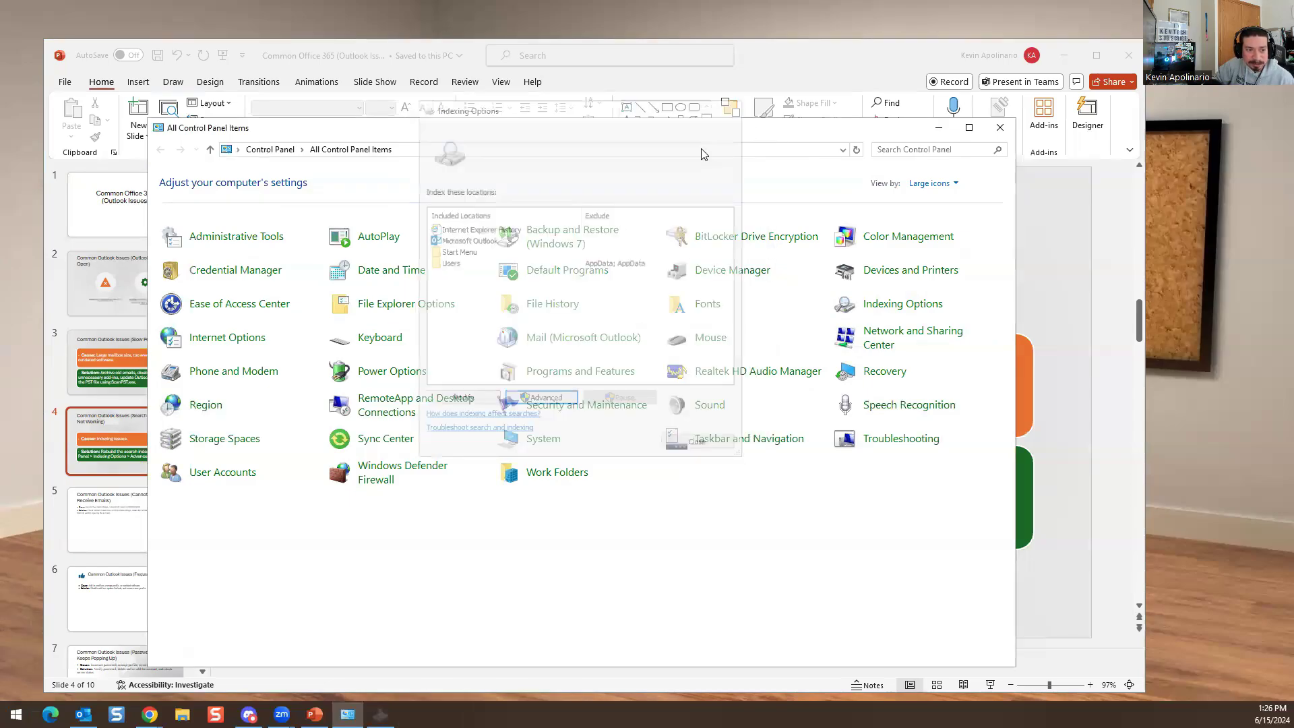
pyautogui.click(16, 714)
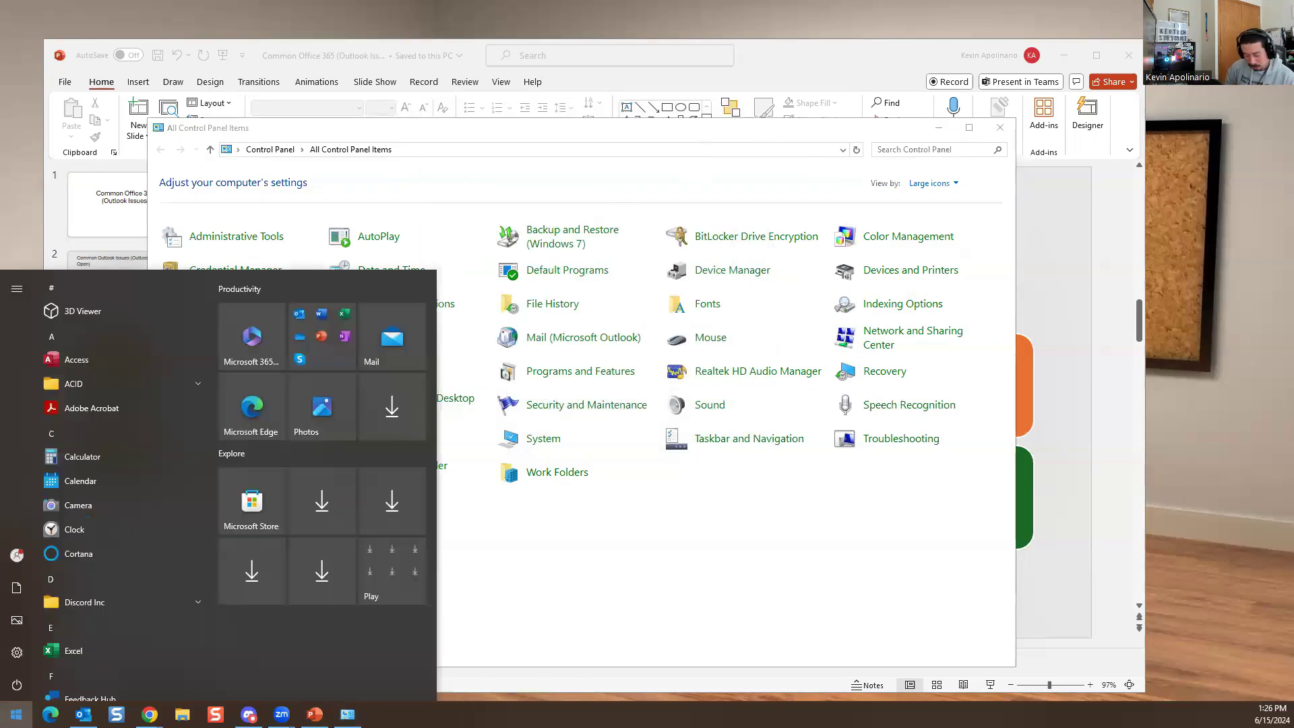
# - Launch Services and open the Windows Search service properties
pyautogui.click(17, 714)
pyautogui.write('ser')
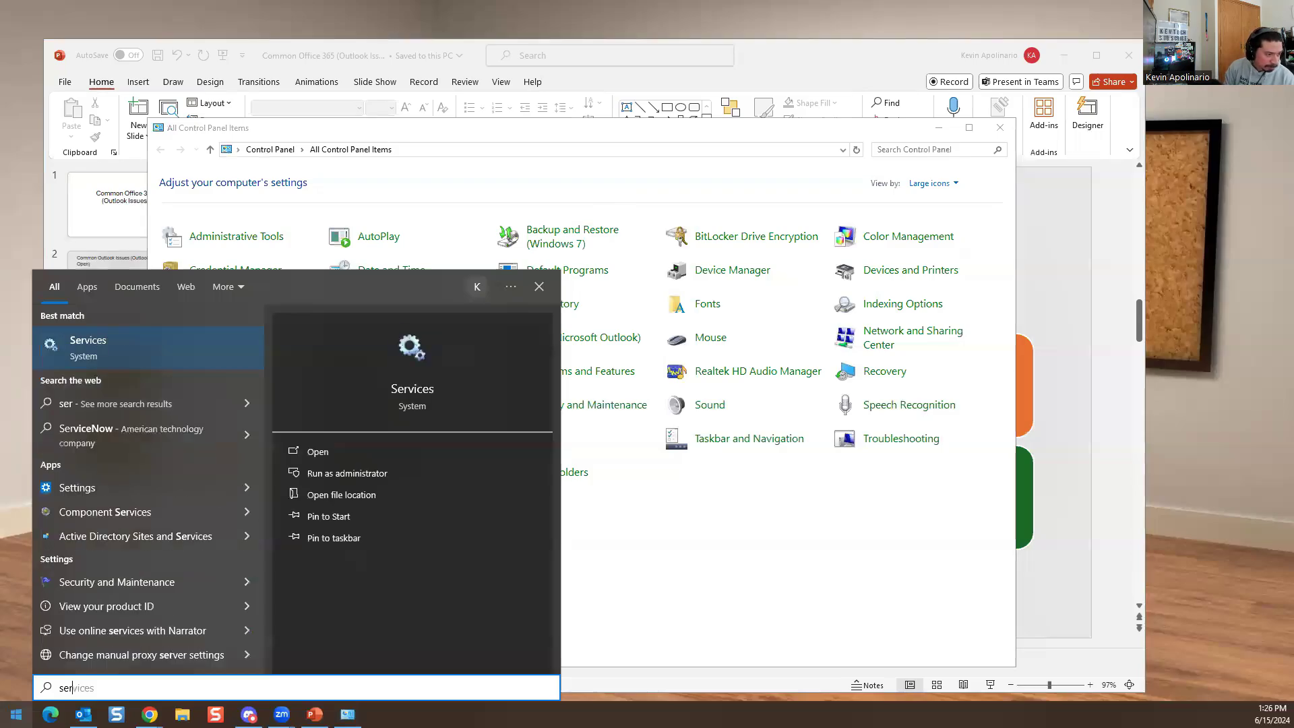
pyautogui.press('Return')
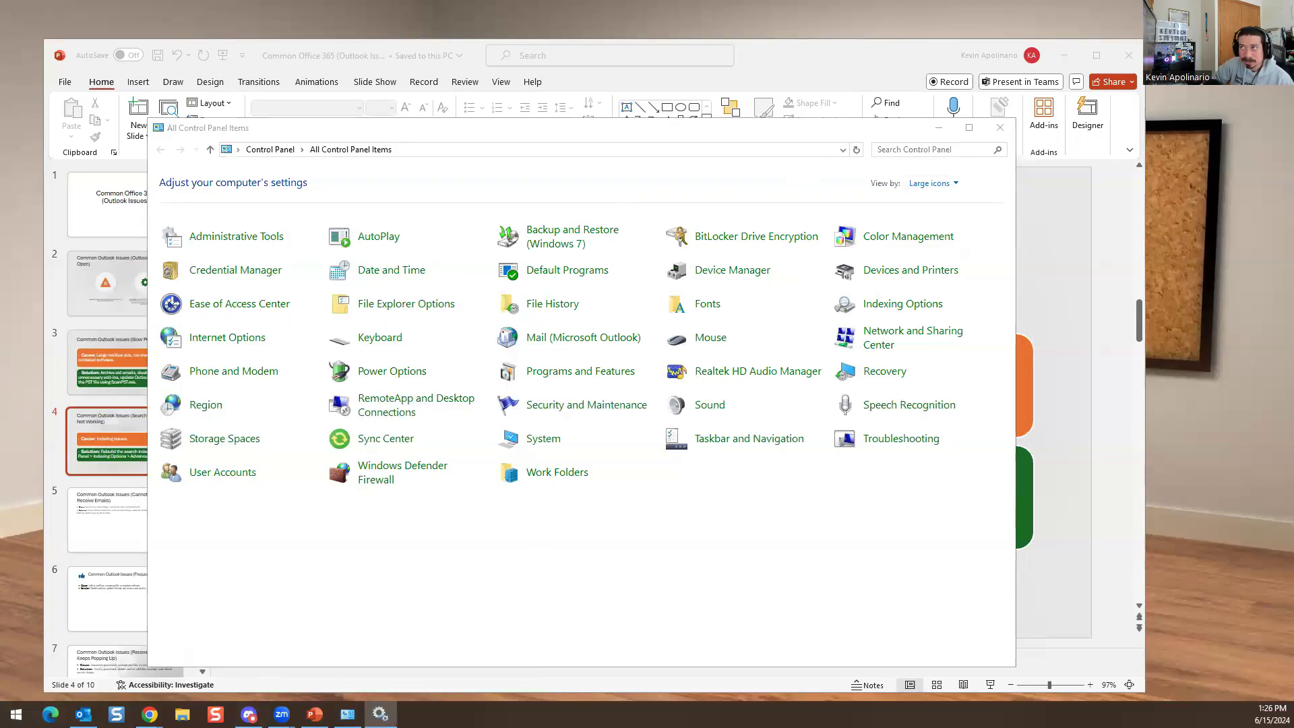
pyautogui.click(607, 446)
pyautogui.press('w')
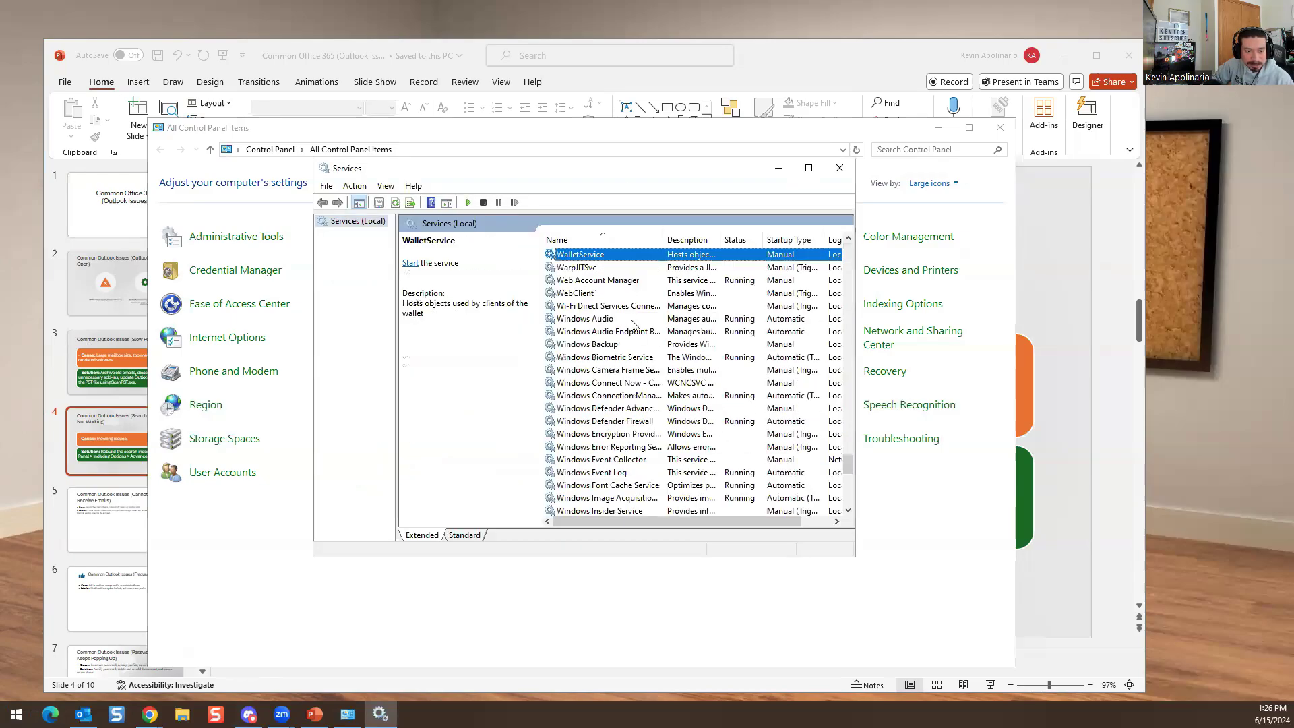
pyautogui.scroll(-6, 632, 385)
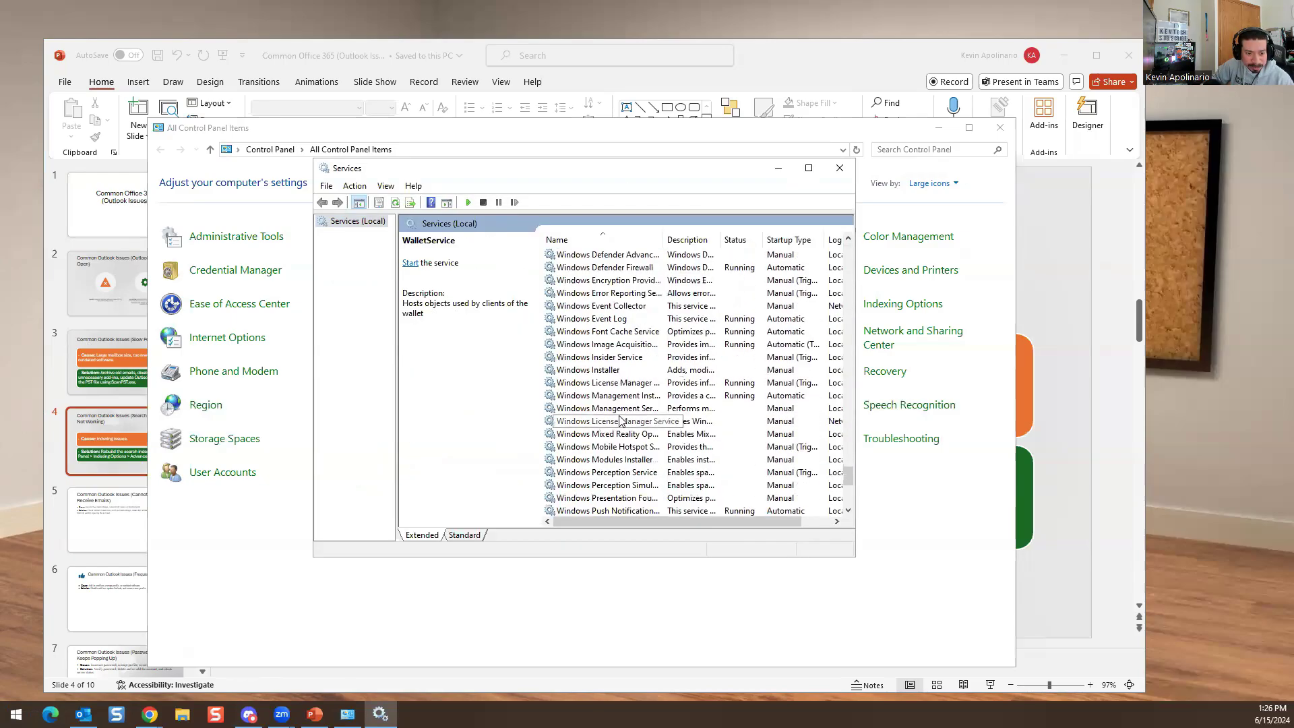
pyautogui.doubleClick(593, 485)
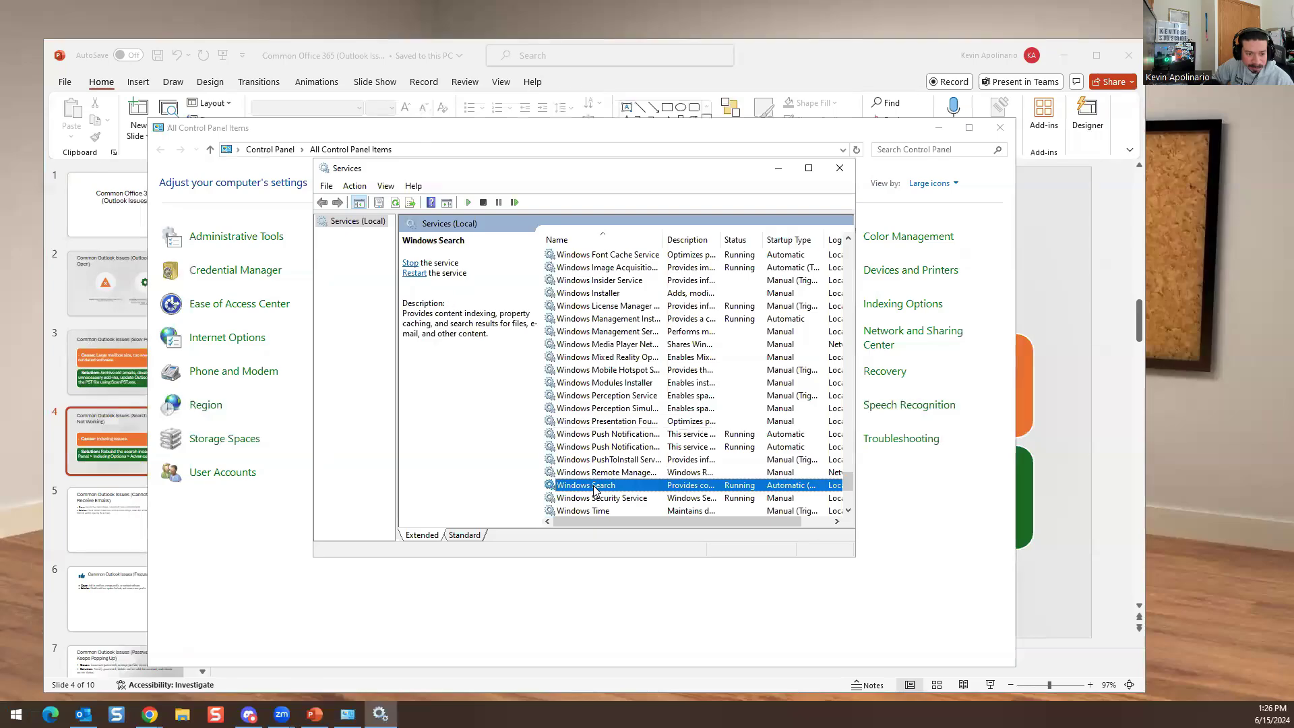
# - Stop and restart the Windows Search service, then close its properties
pyautogui.click(537, 414)
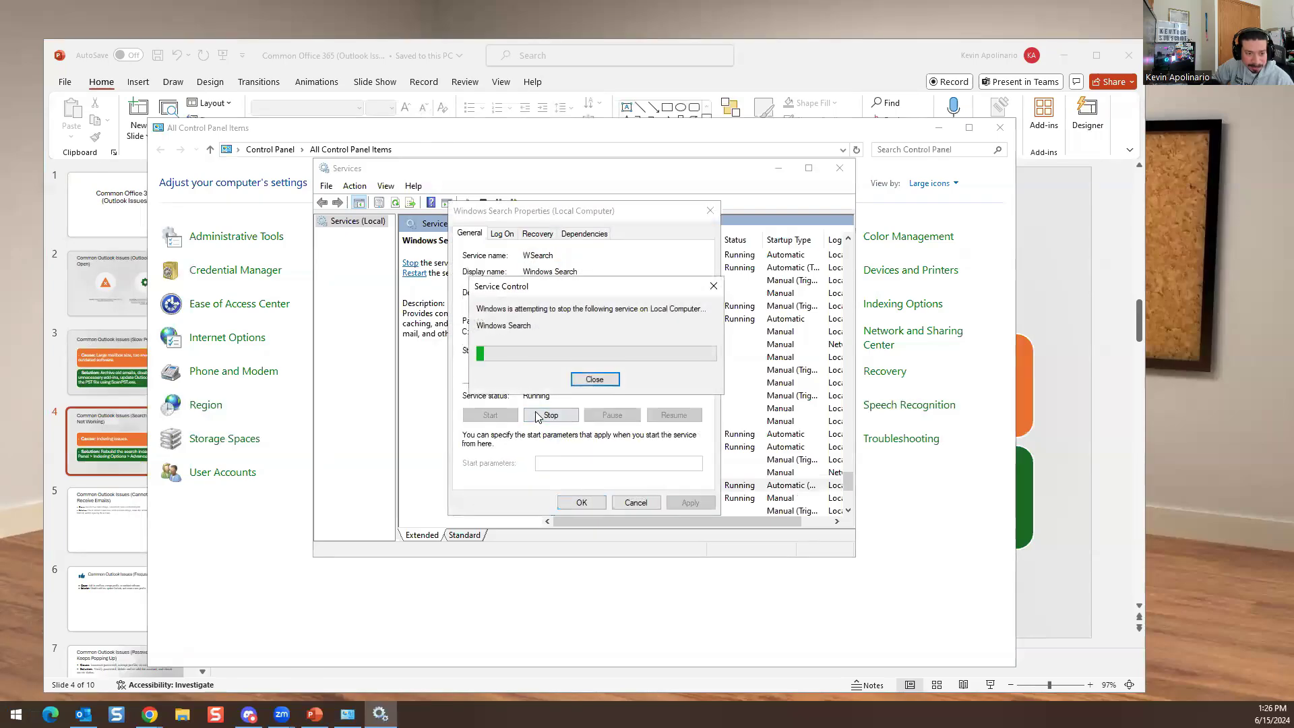
pyautogui.click(499, 416)
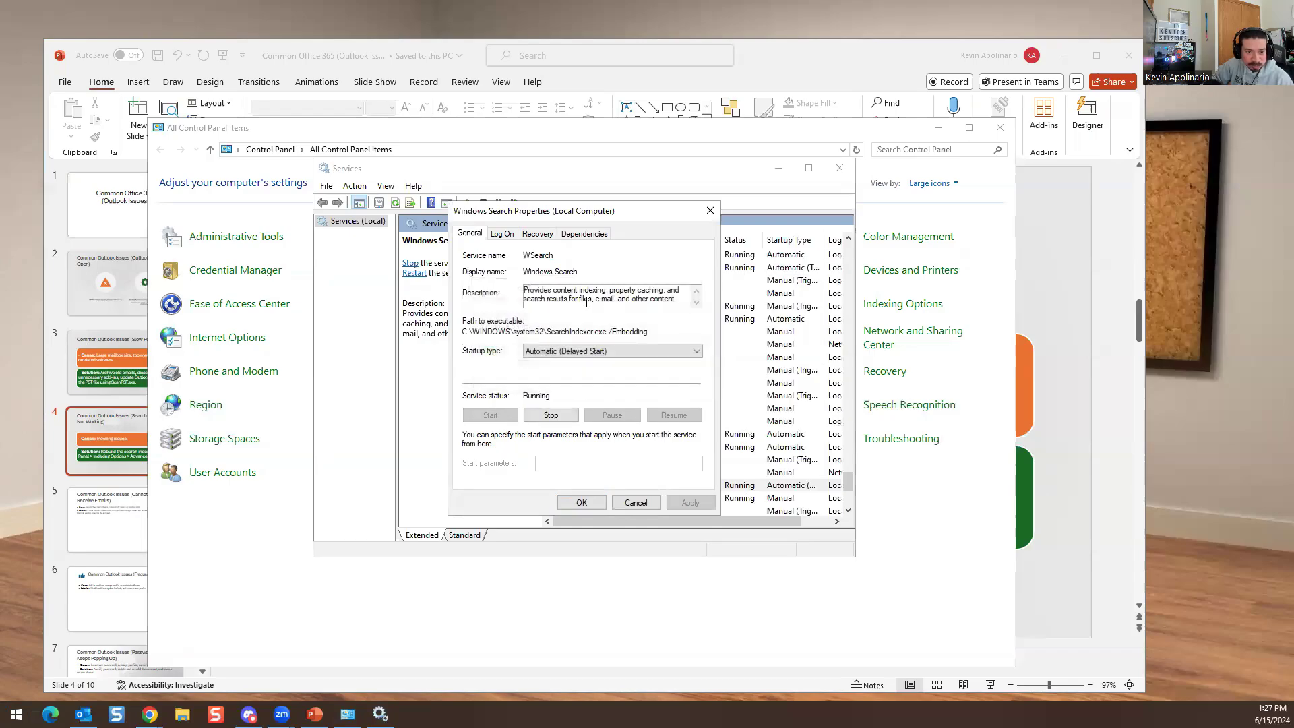
pyautogui.moveTo(559, 298); pyautogui.dragTo(660, 304)
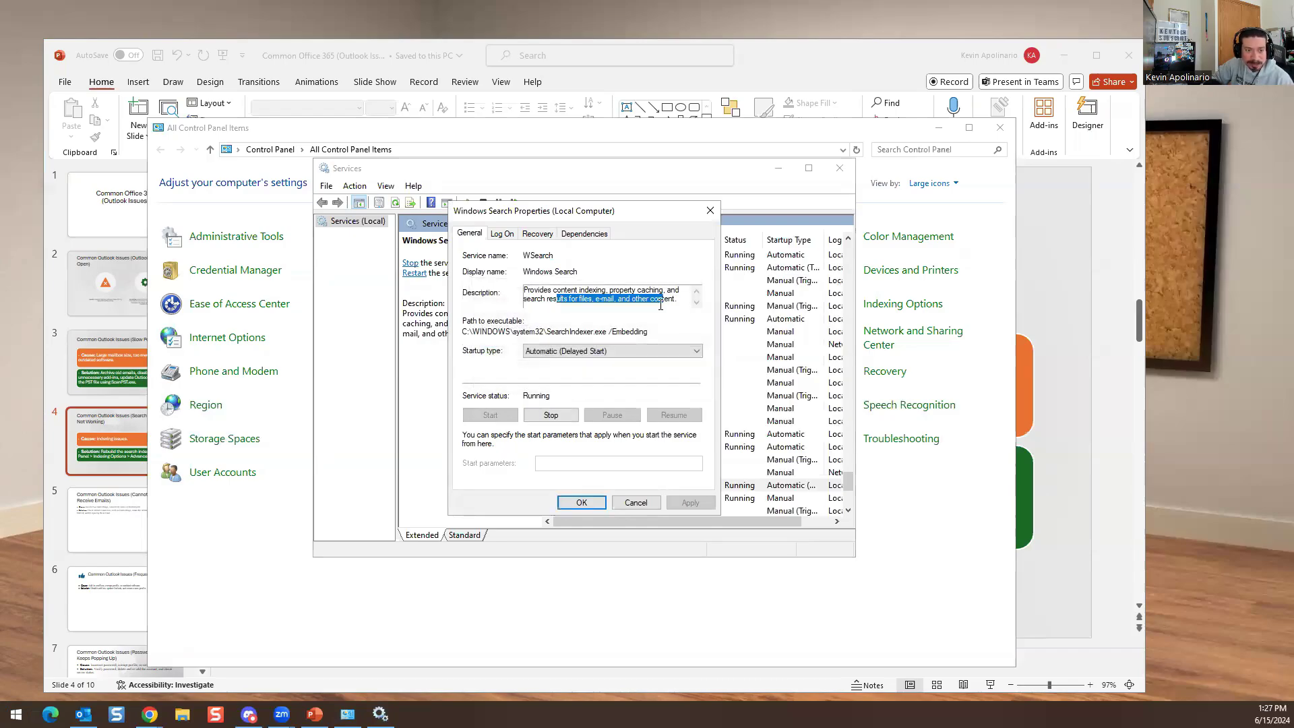
pyautogui.click(710, 211)
# - Close Services, dismissing its error, and close Control Panel
pyautogui.click(834, 171)
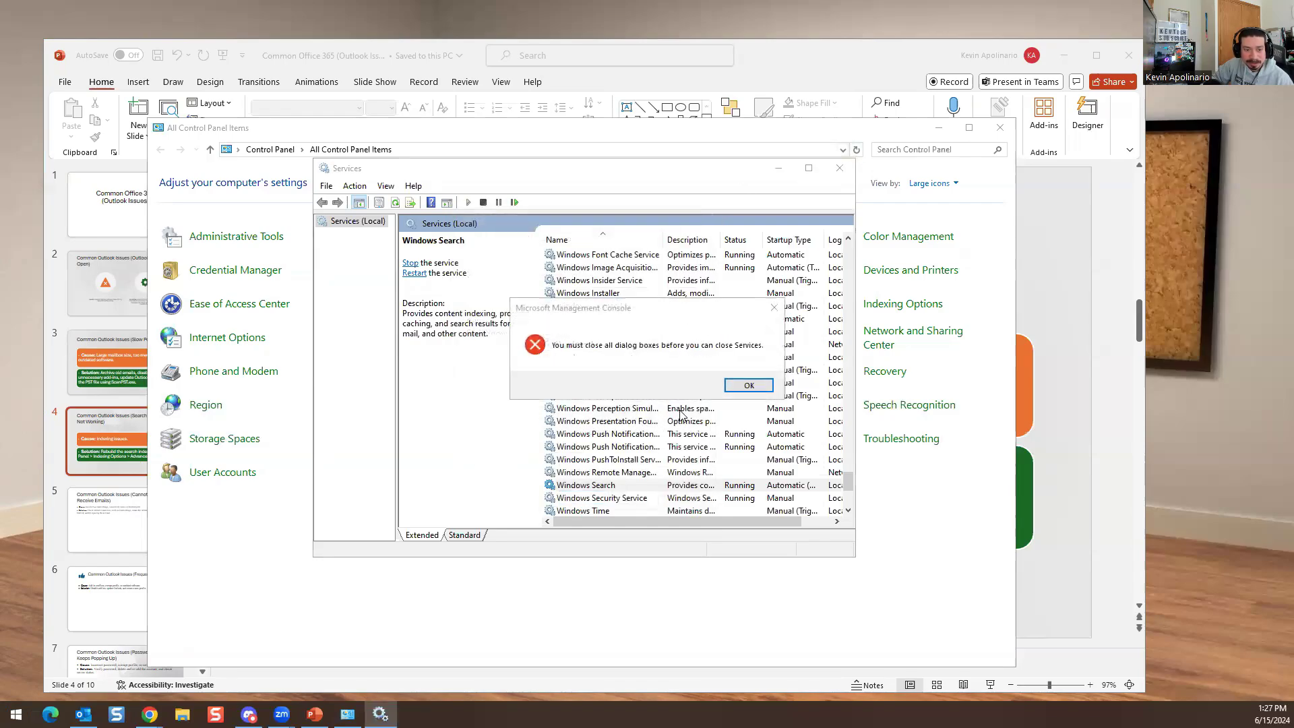
pyautogui.click(749, 385)
pyautogui.moveTo(757, 138); pyautogui.dragTo(562, 137)
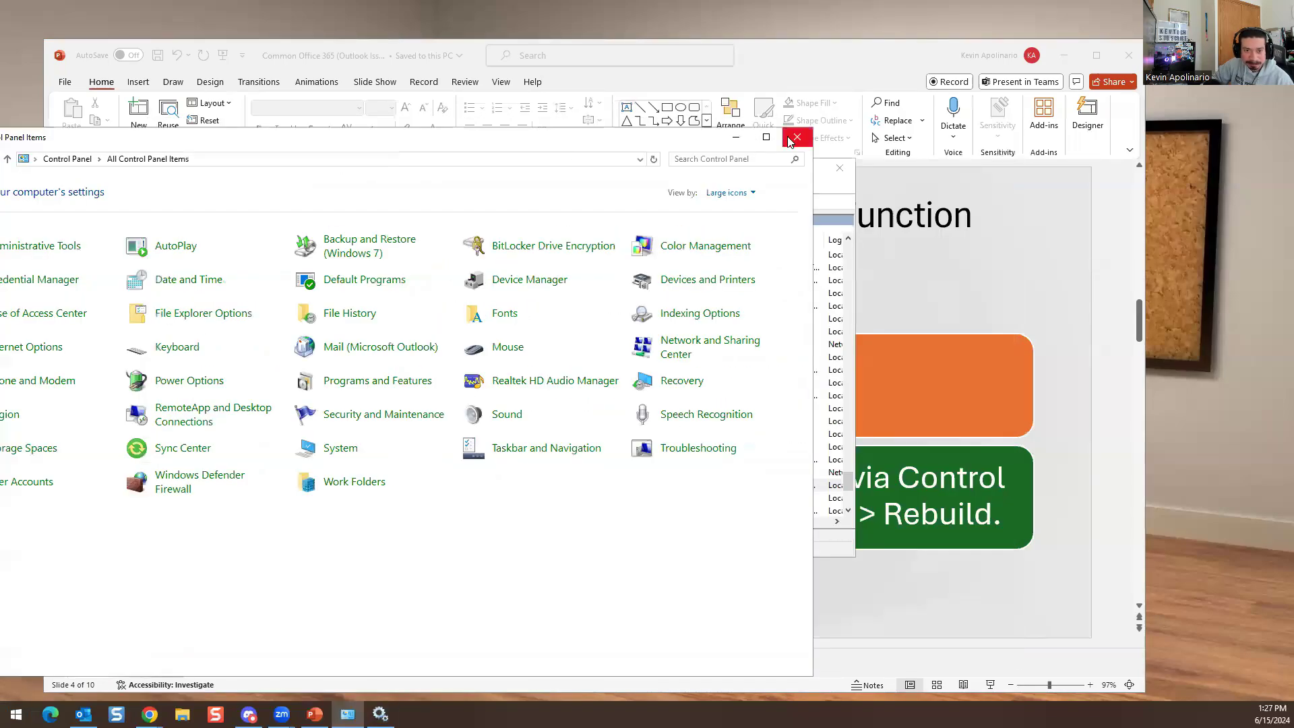
pyautogui.click(804, 128)
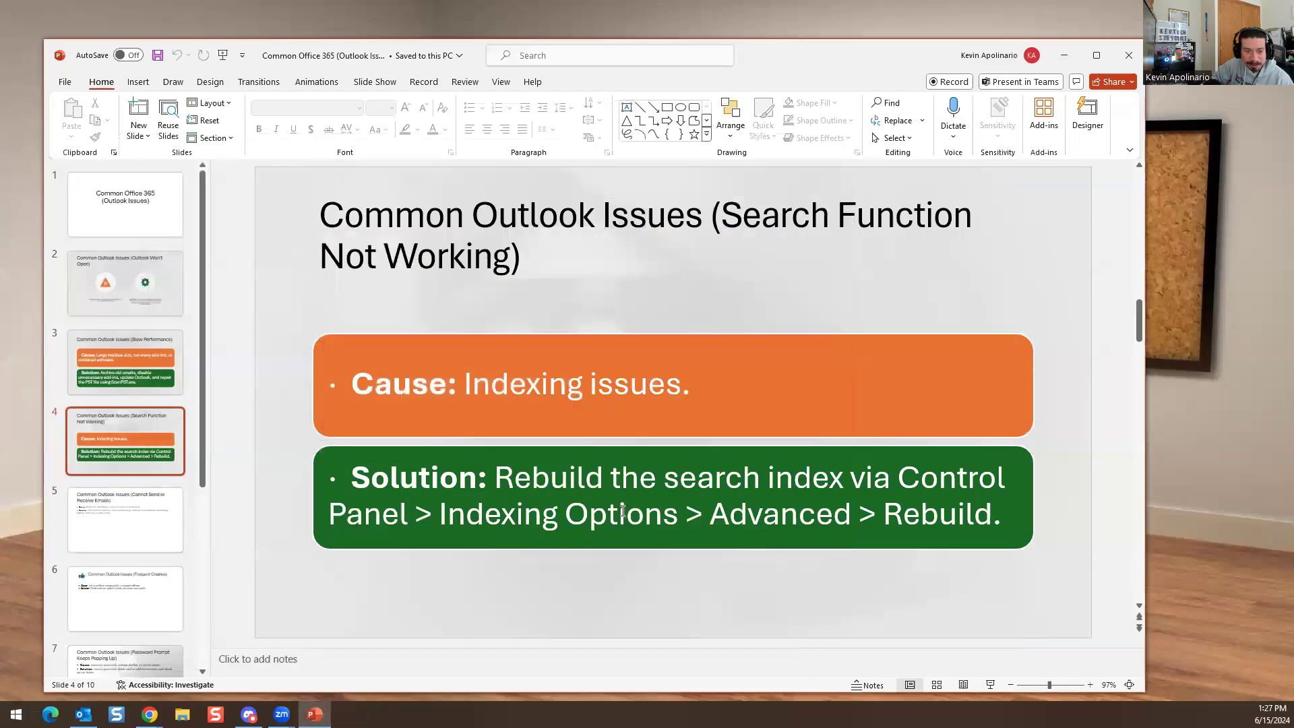
# - Go to slide 5, 'Cannot Send or Receive Emails'
pyautogui.click(122, 533)
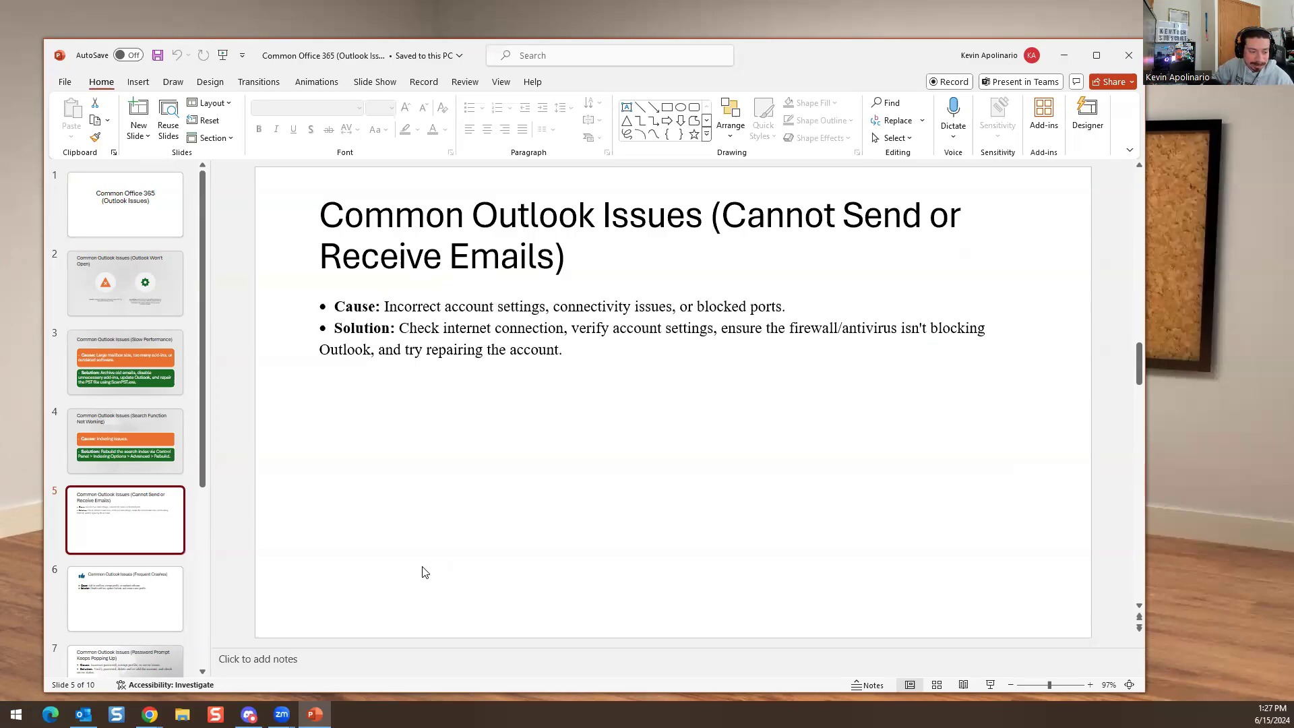
# - Toggle Outlook's Work Offline on and off to reconnect to Exchange, then minimize Outlook
pyautogui.click(83, 715)
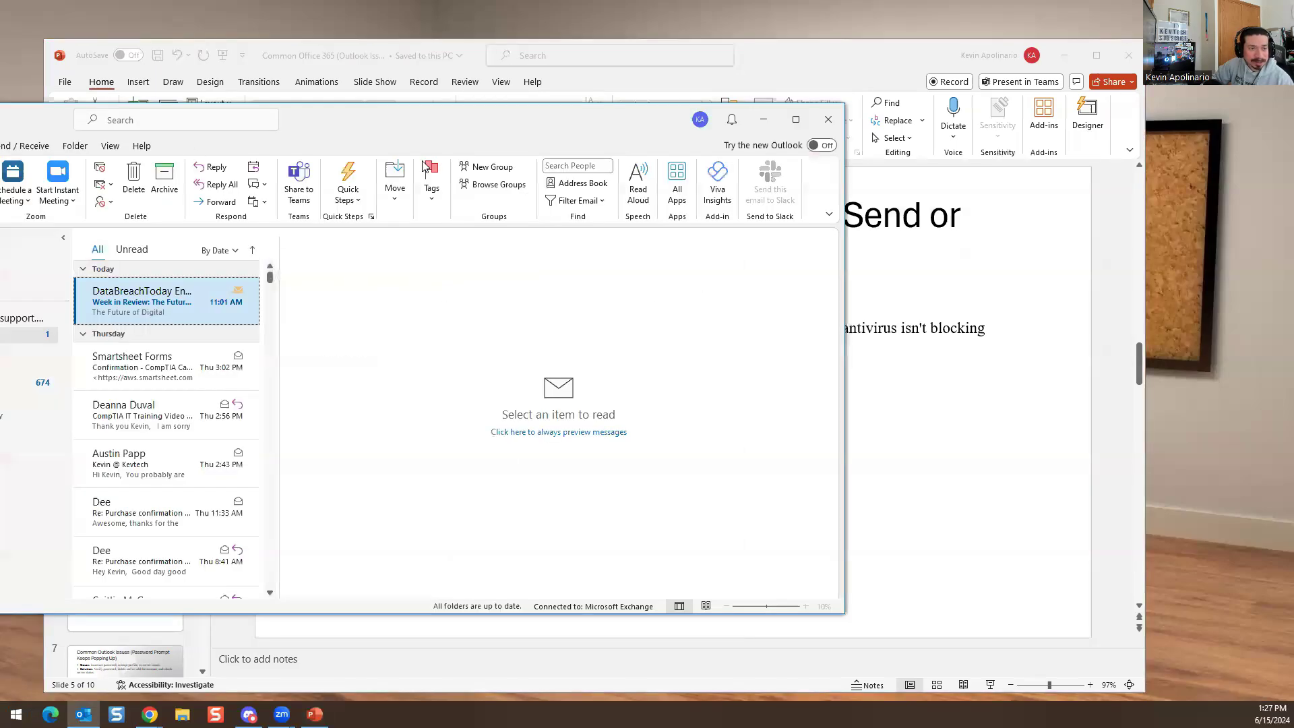
pyautogui.moveTo(426, 121); pyautogui.dragTo(748, 142)
pyautogui.click(357, 167)
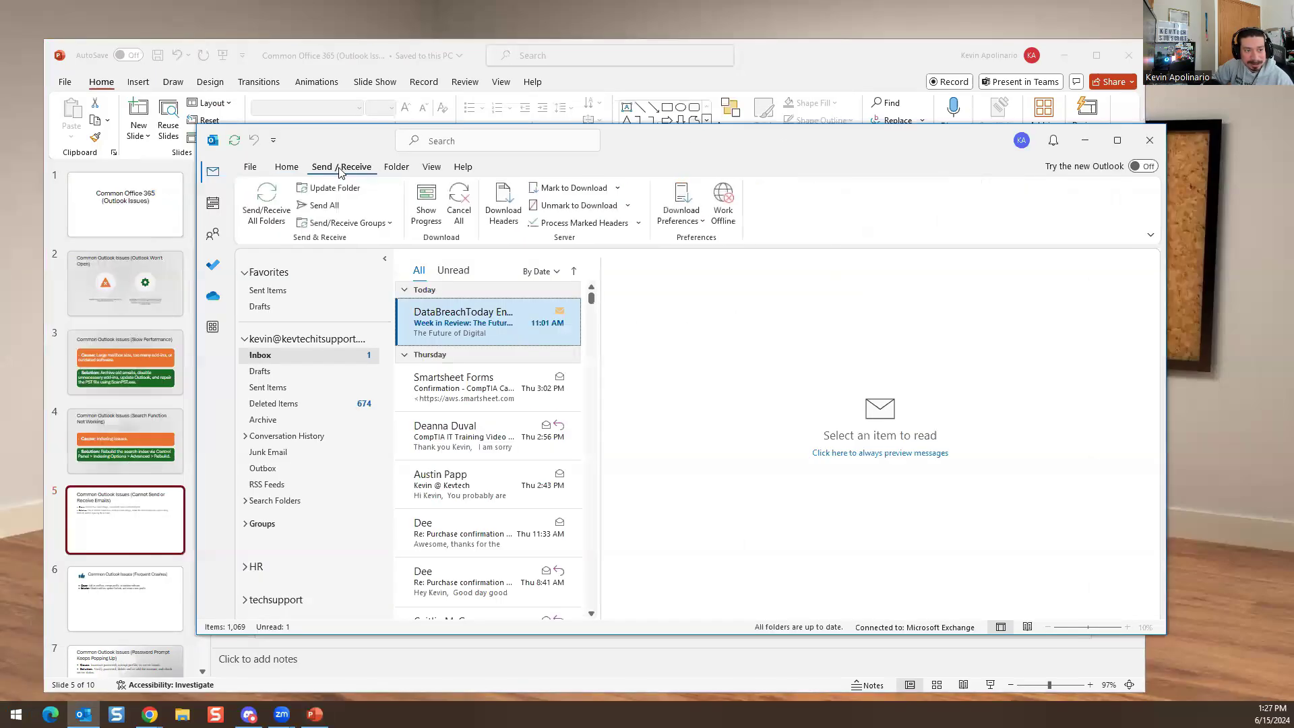
pyautogui.click(724, 211)
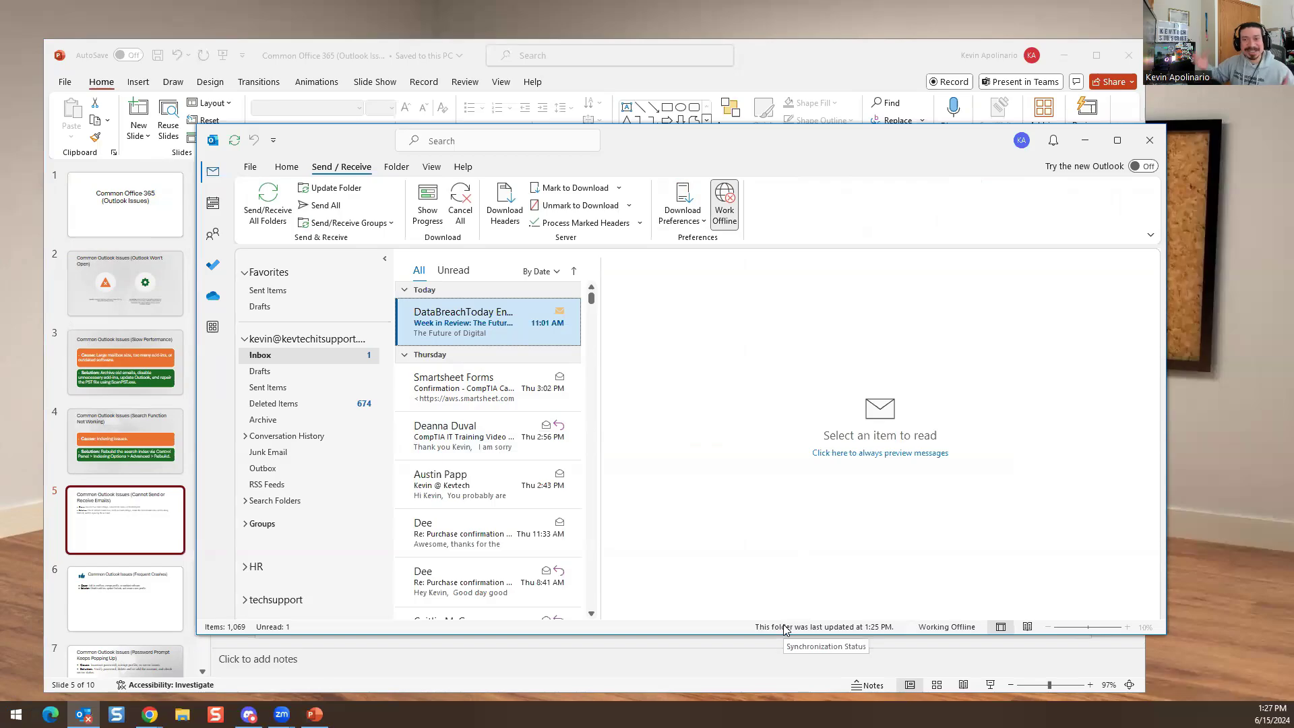
pyautogui.click(716, 210)
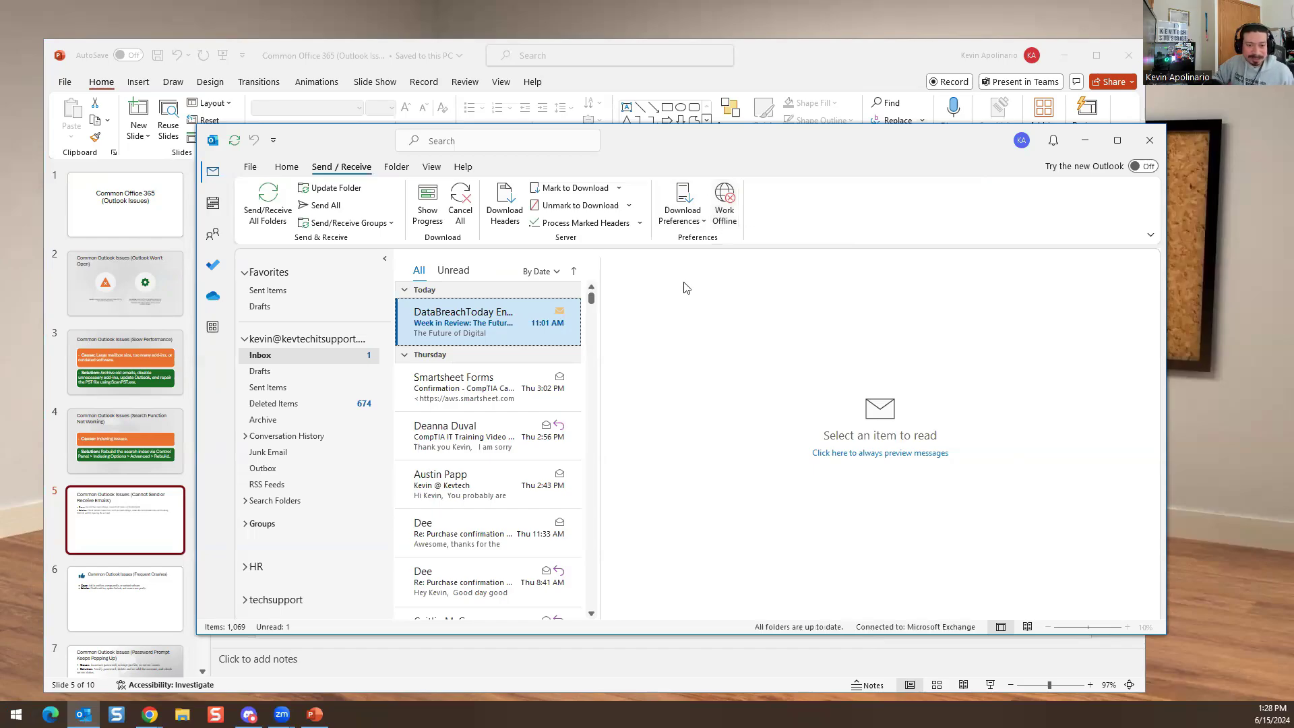
pyautogui.moveTo(790, 148); pyautogui.dragTo(635, 151)
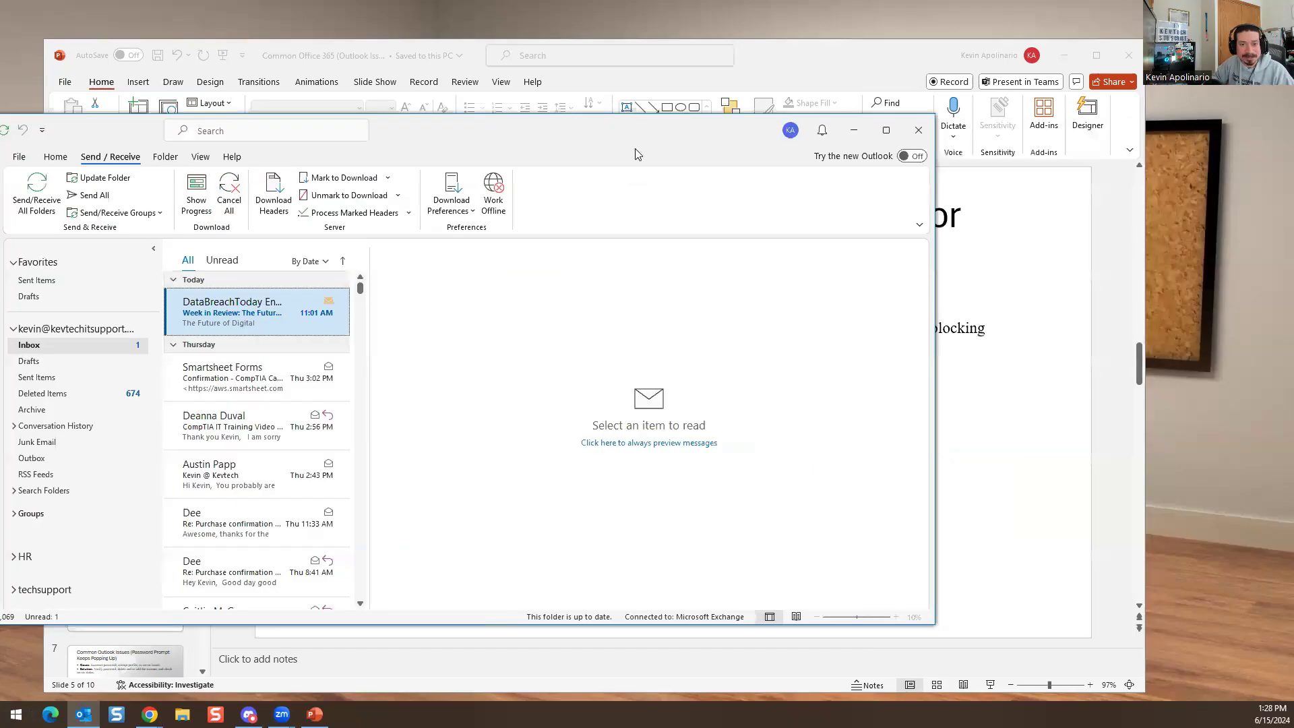
pyautogui.click(854, 131)
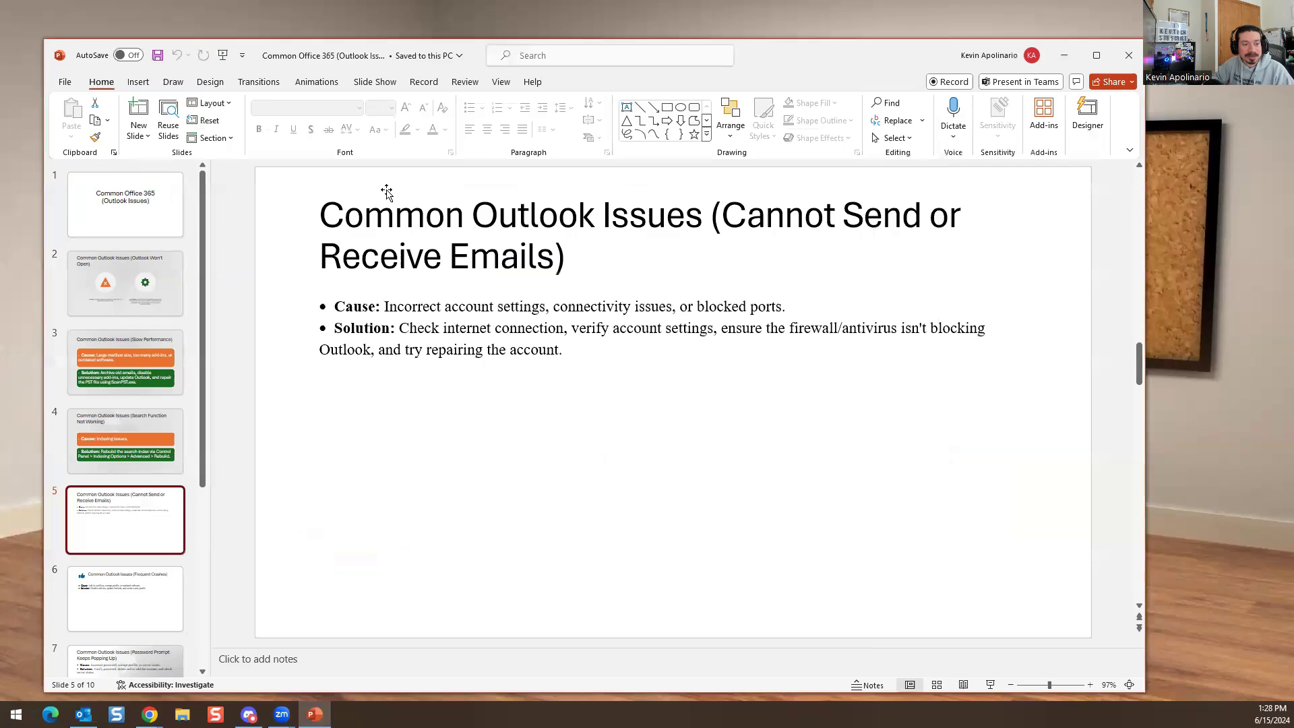
# - Go to slide 6, 'Frequent Crashes', and launch Control Panel from Start search
pyautogui.click(161, 602)
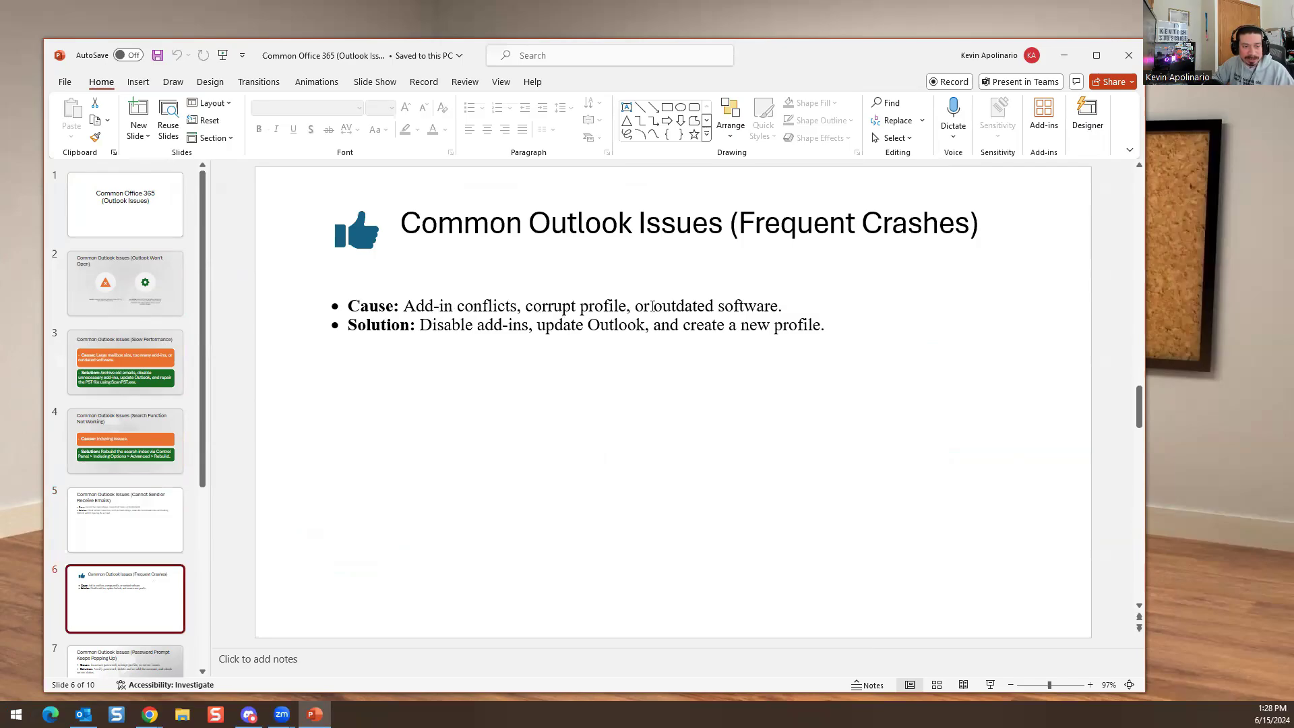
pyautogui.click(15, 714)
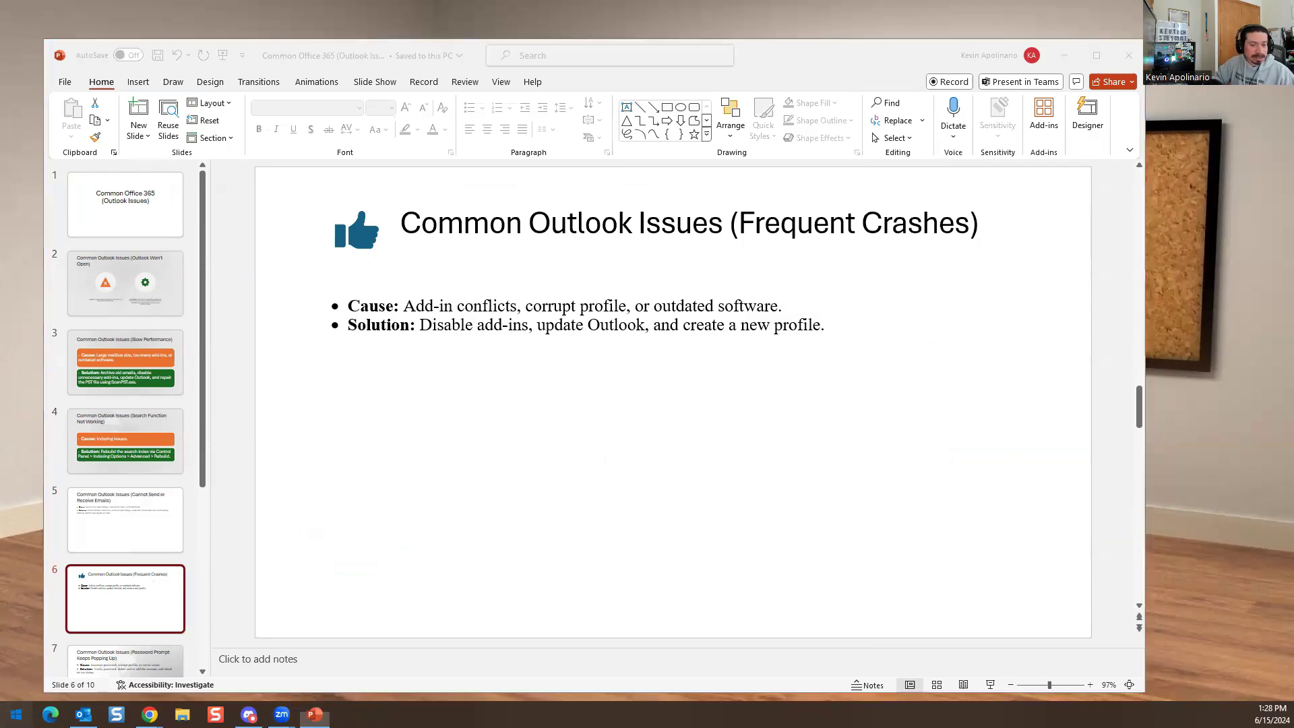
pyautogui.write('control')
pyautogui.press('Return')
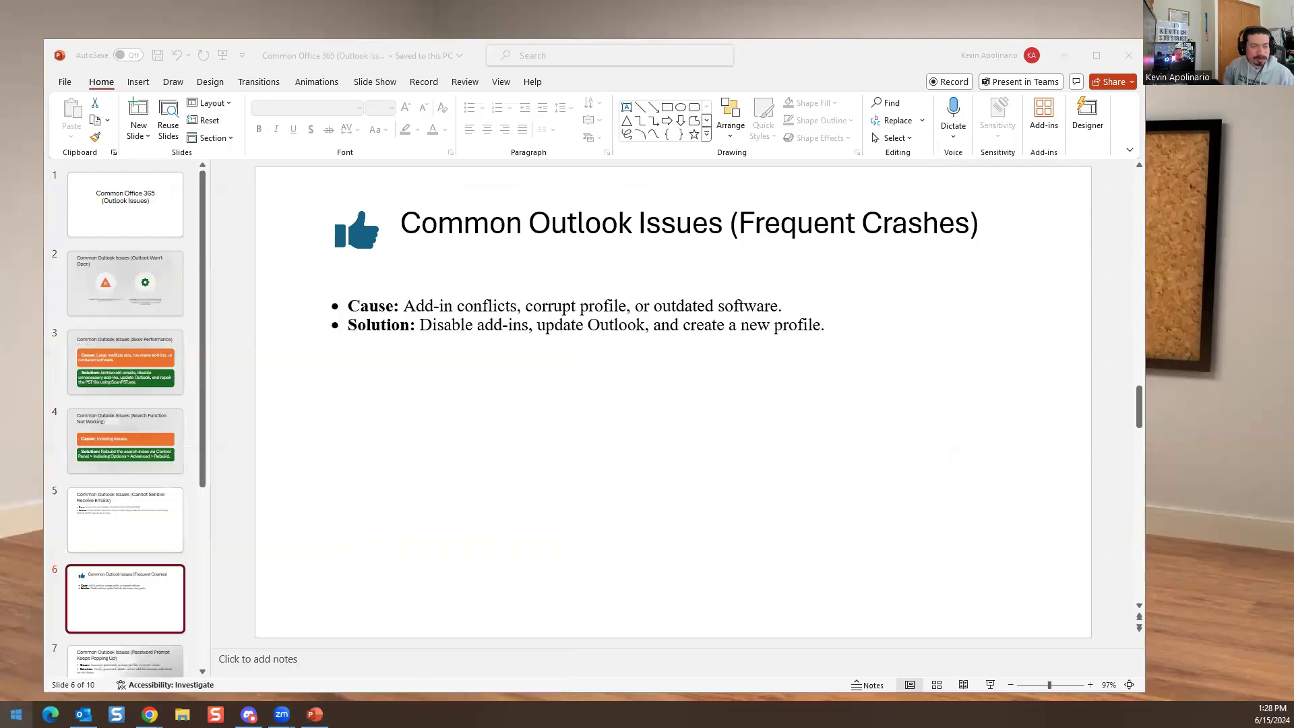
# - Switch Control Panel to Category view and open the list of installed programs
pyautogui.click(789, 192)
pyautogui.click(798, 212)
pyautogui.click(281, 376)
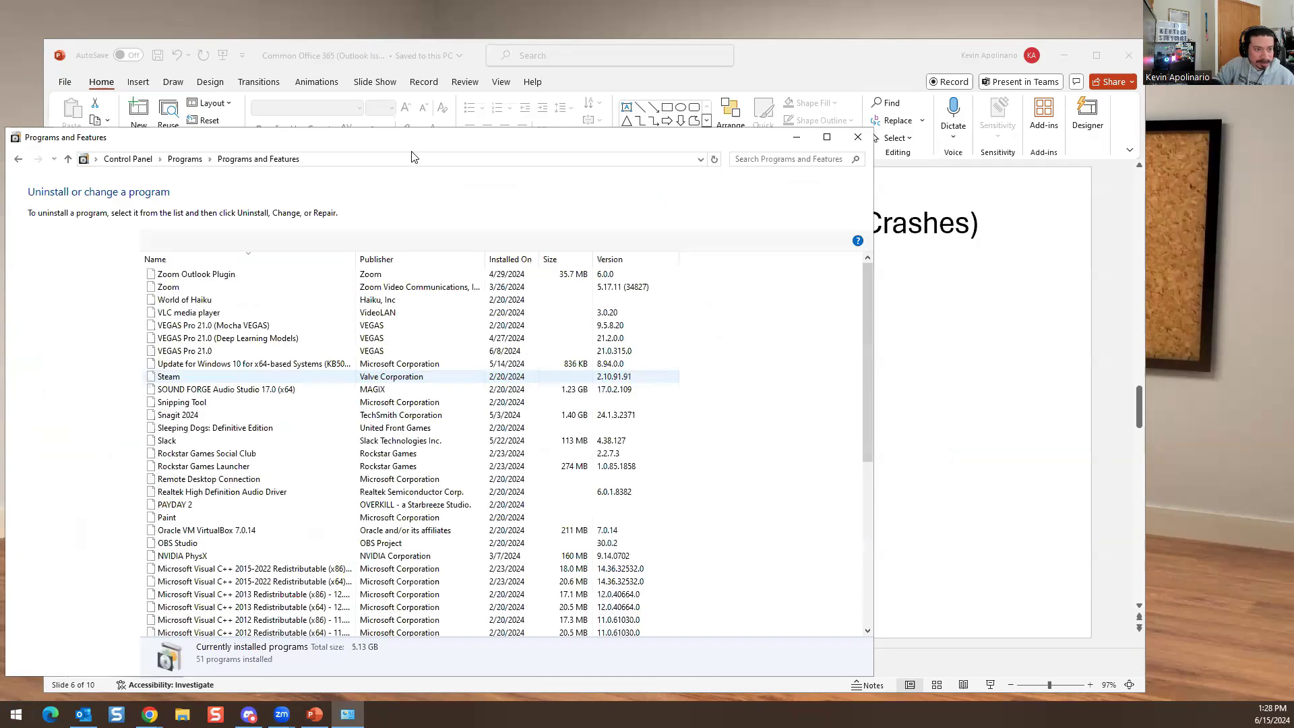
# - Bring up Microsoft 365 Apps for business repair options, cancel without repairing, and close the window
pyautogui.moveTo(403, 142); pyautogui.dragTo(547, 134)
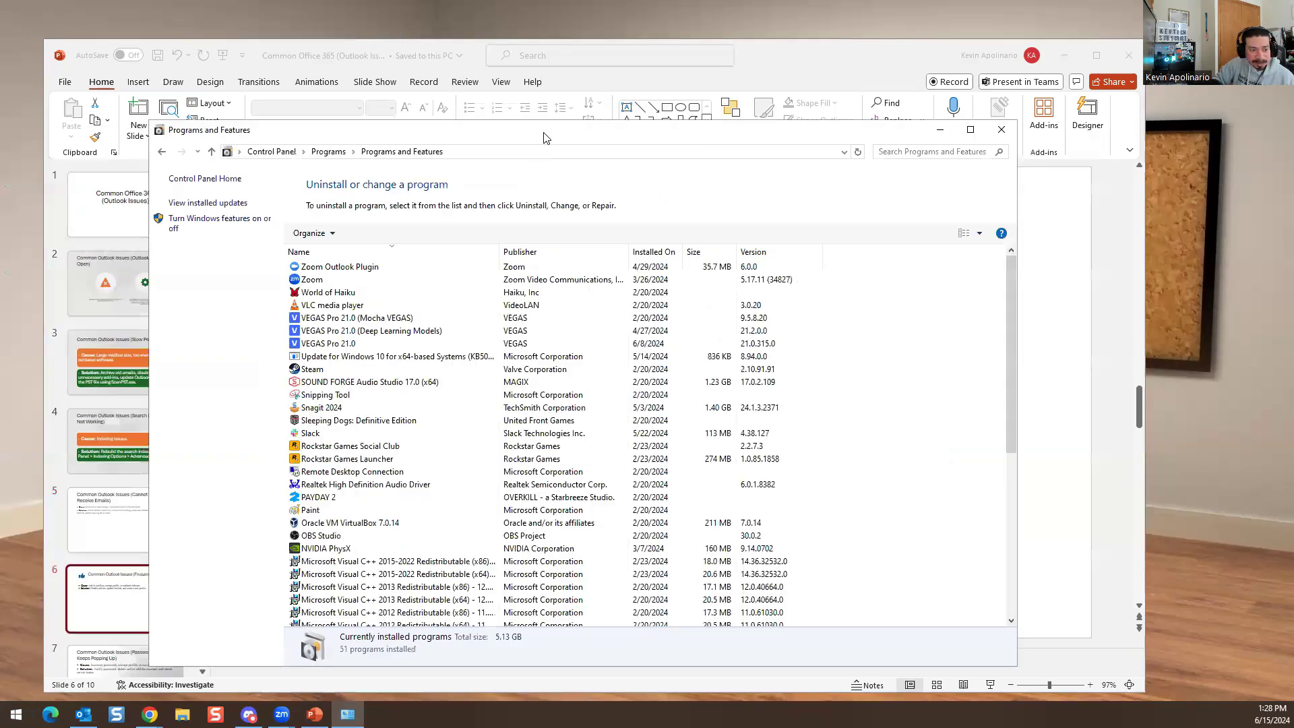
pyautogui.scroll(-8, 439, 386)
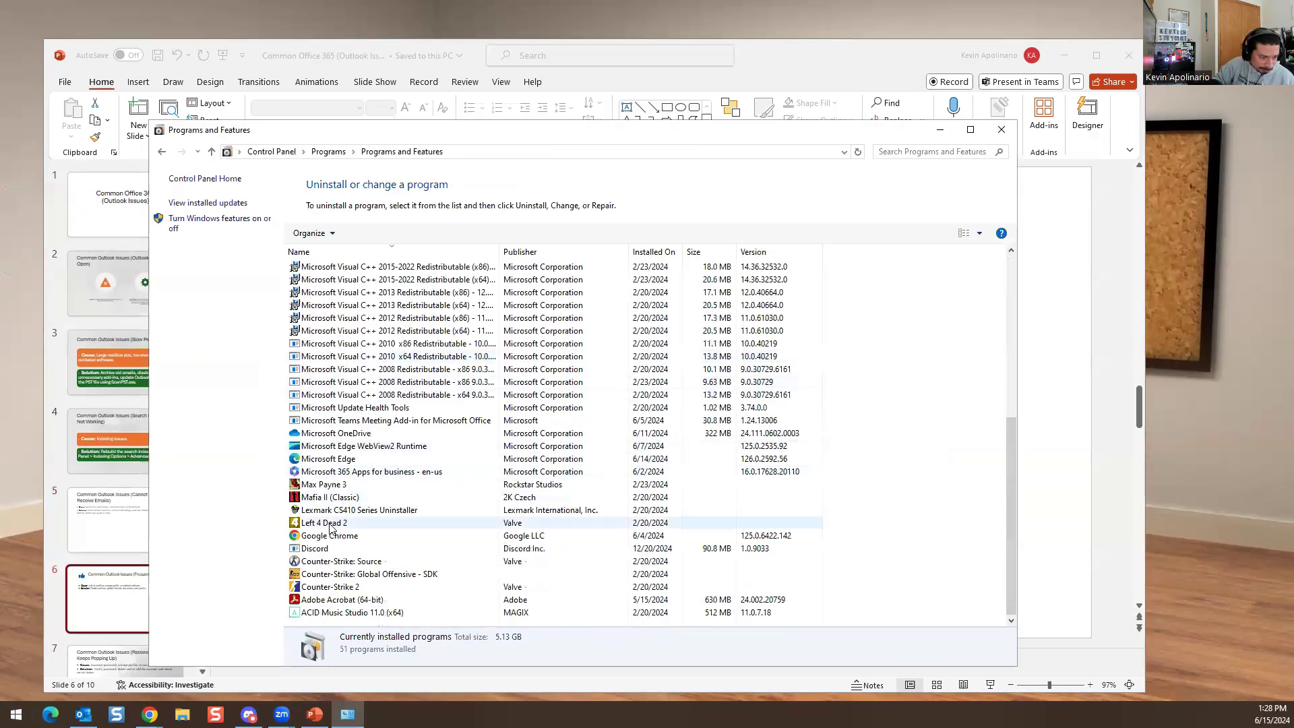
pyautogui.click(372, 472)
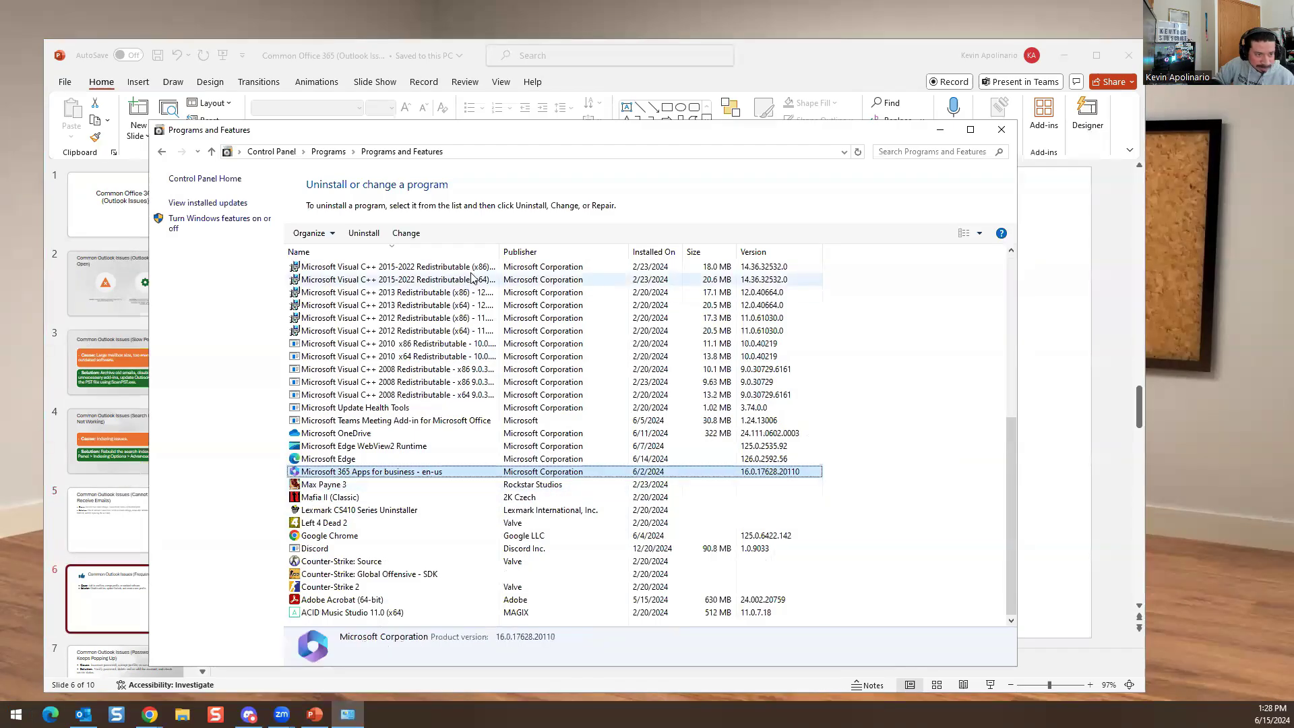
pyautogui.click(396, 238)
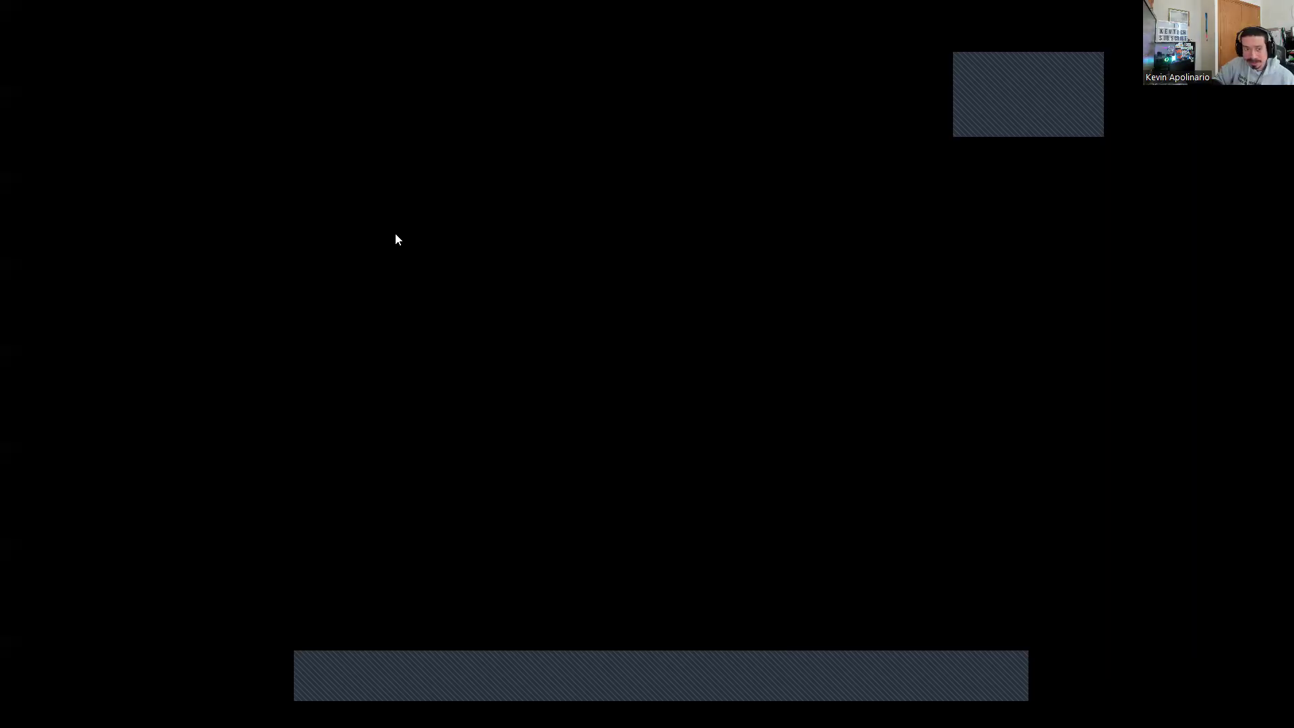
pyautogui.hotkey('alt', 'y')
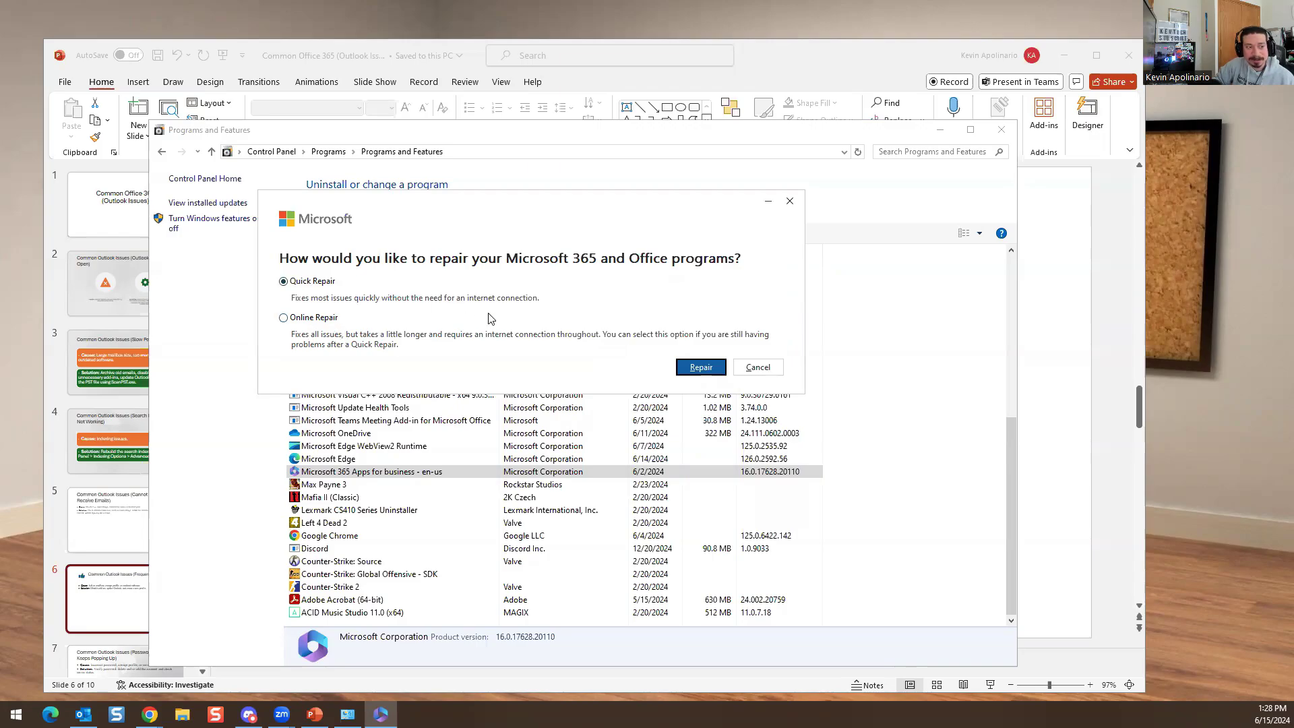
pyautogui.click(758, 368)
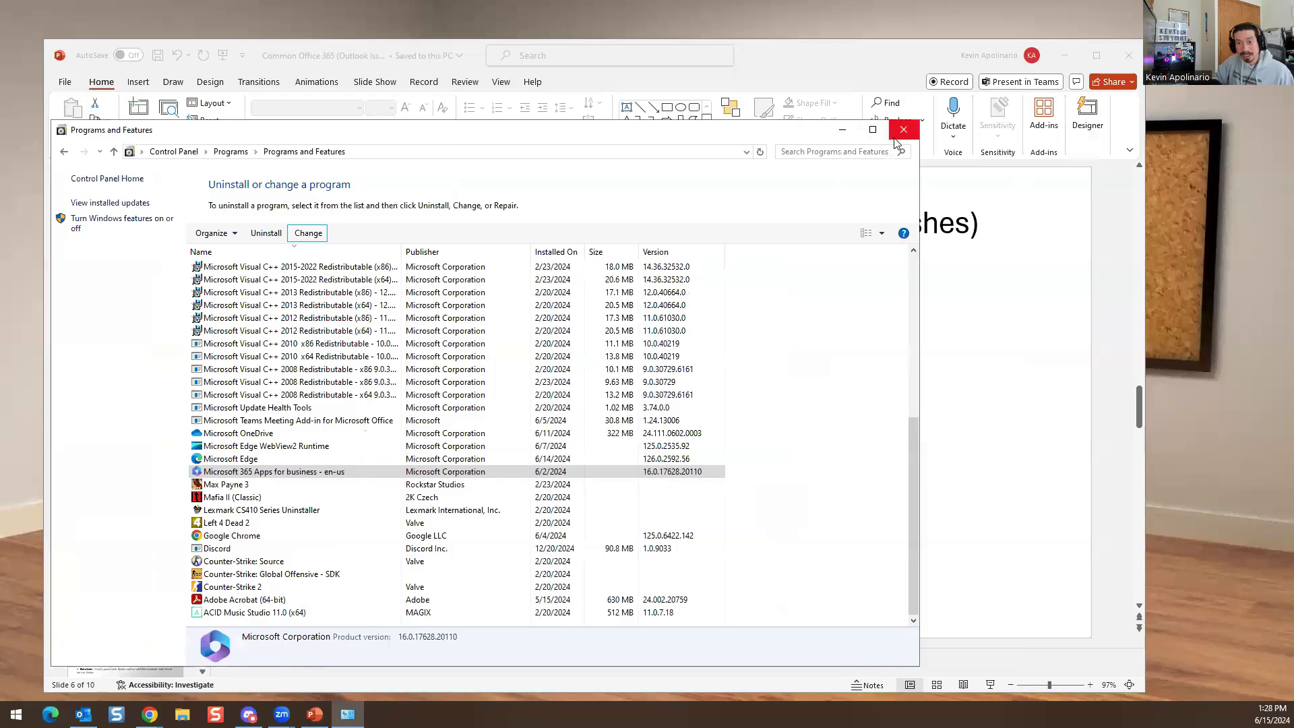
pyautogui.click(903, 131)
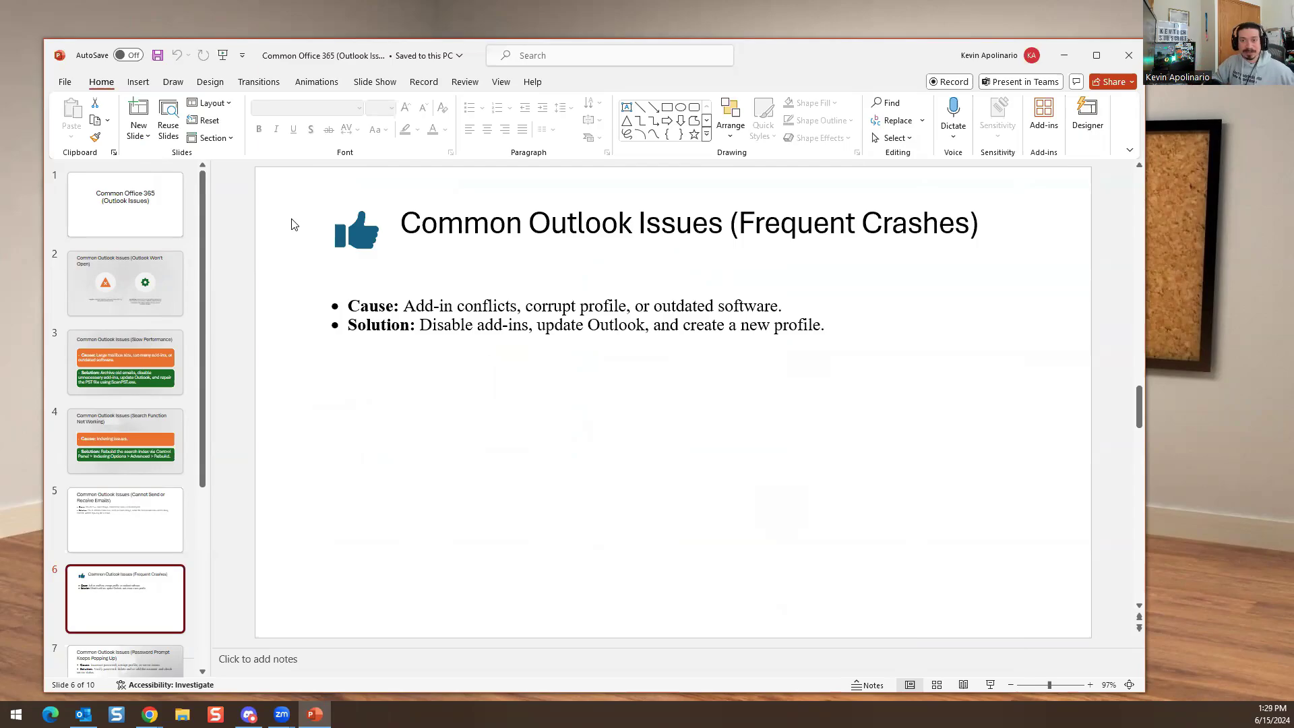
# - Go to slide 7, 'Password Prompt Keeps Popping Up', in the presentation
pyautogui.scroll(-2, 142, 411)
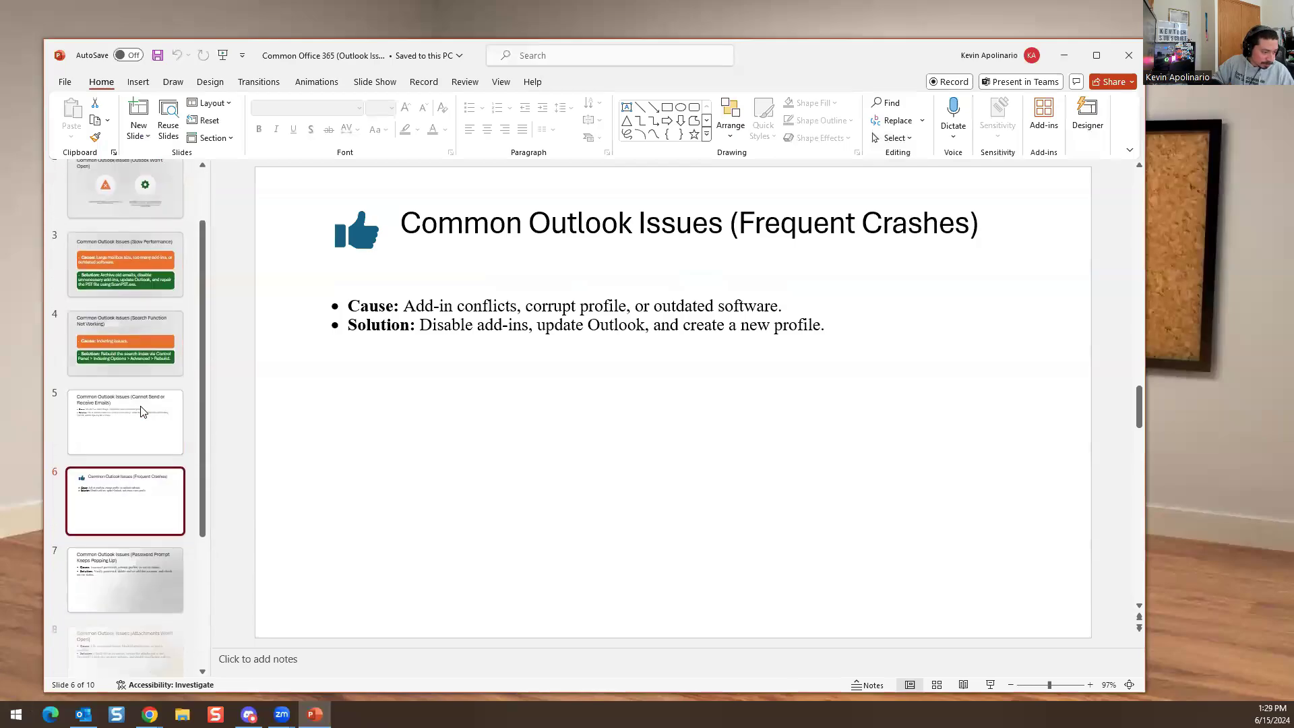
pyautogui.scroll(-2, 141, 412)
pyautogui.click(128, 482)
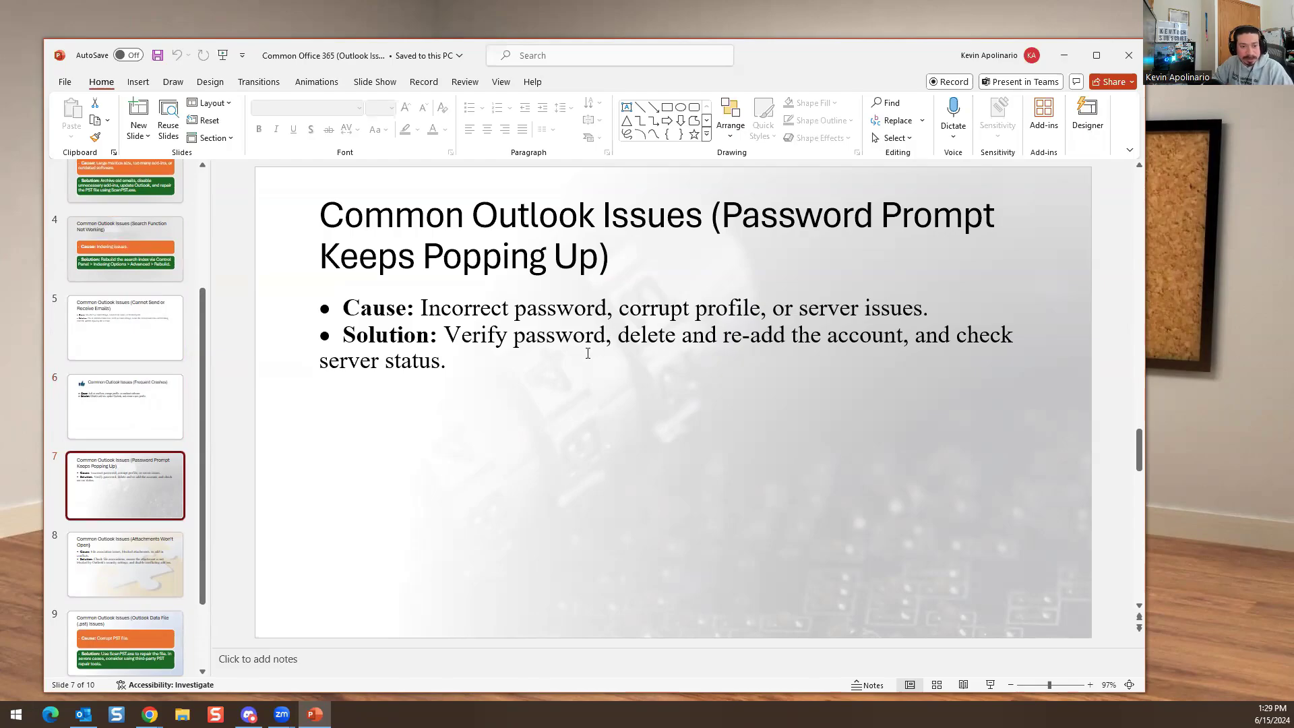
pyautogui.click(16, 714)
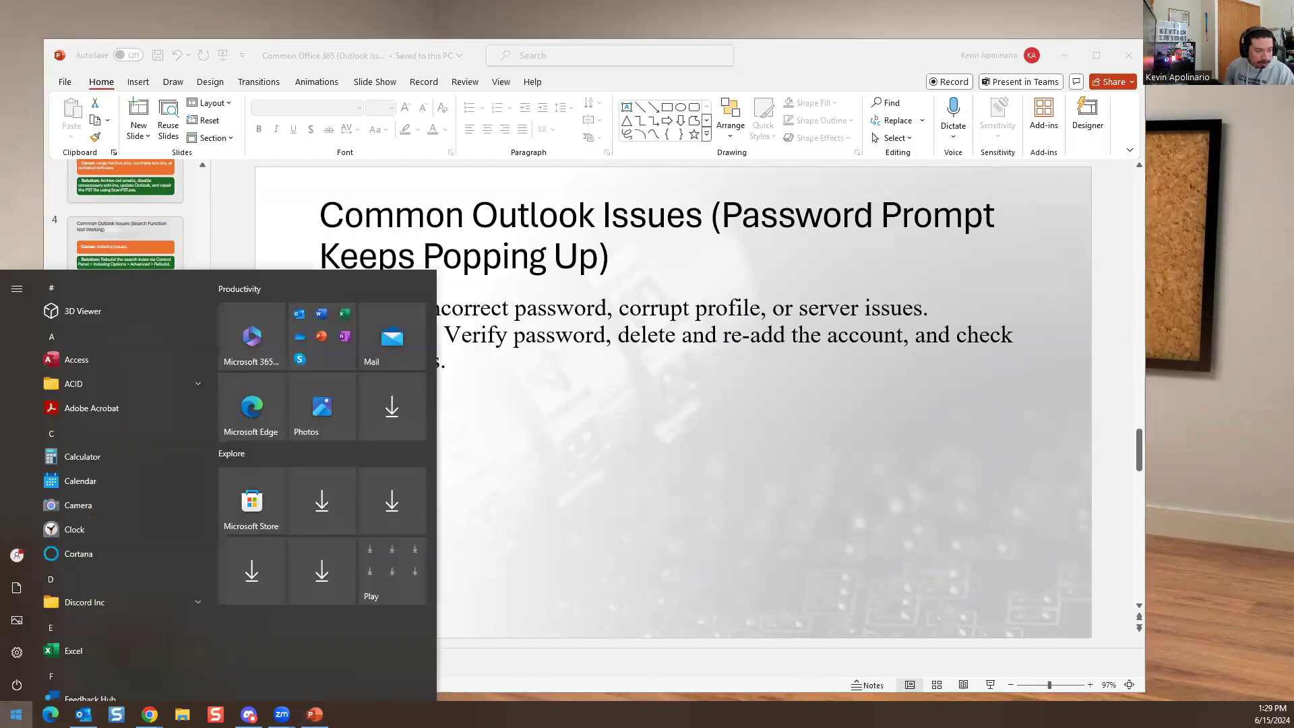
# - Open Credential Manager via a 'cred' search, remove the teamslv/teams Windows credential, then close it
pyautogui.write('cred')
pyautogui.press('Return')
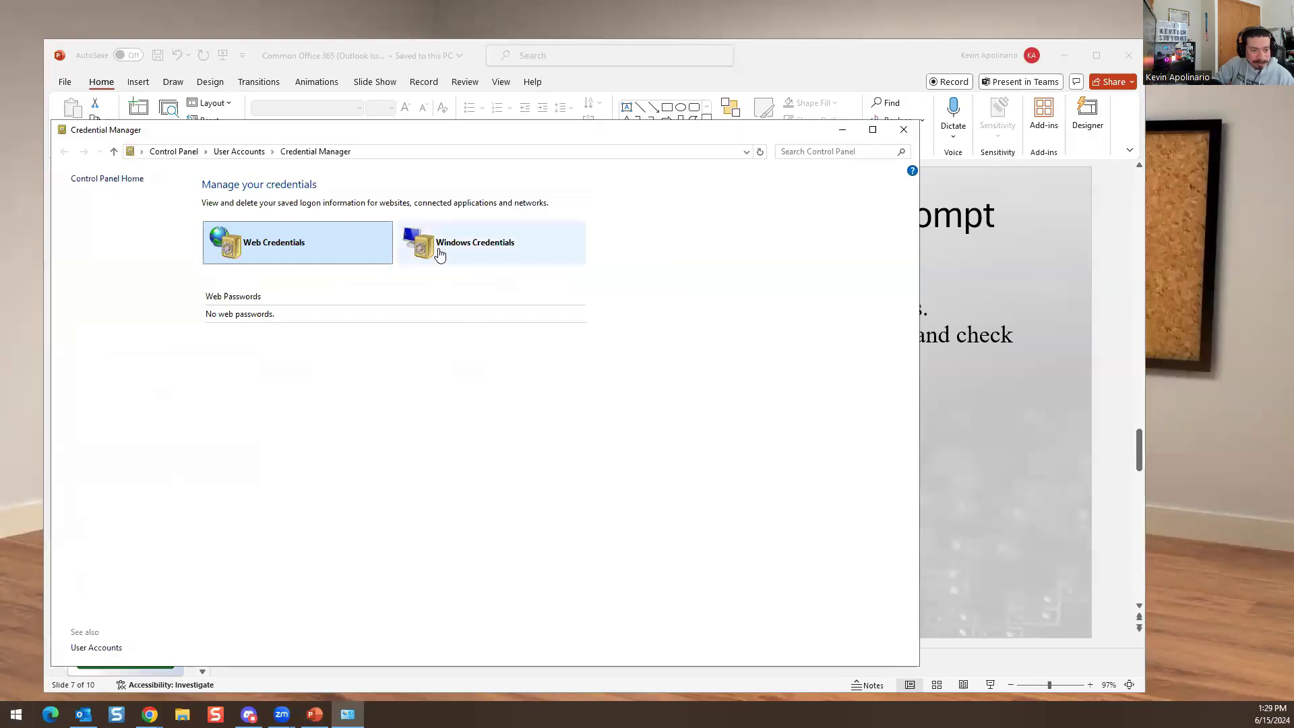
pyautogui.click(440, 254)
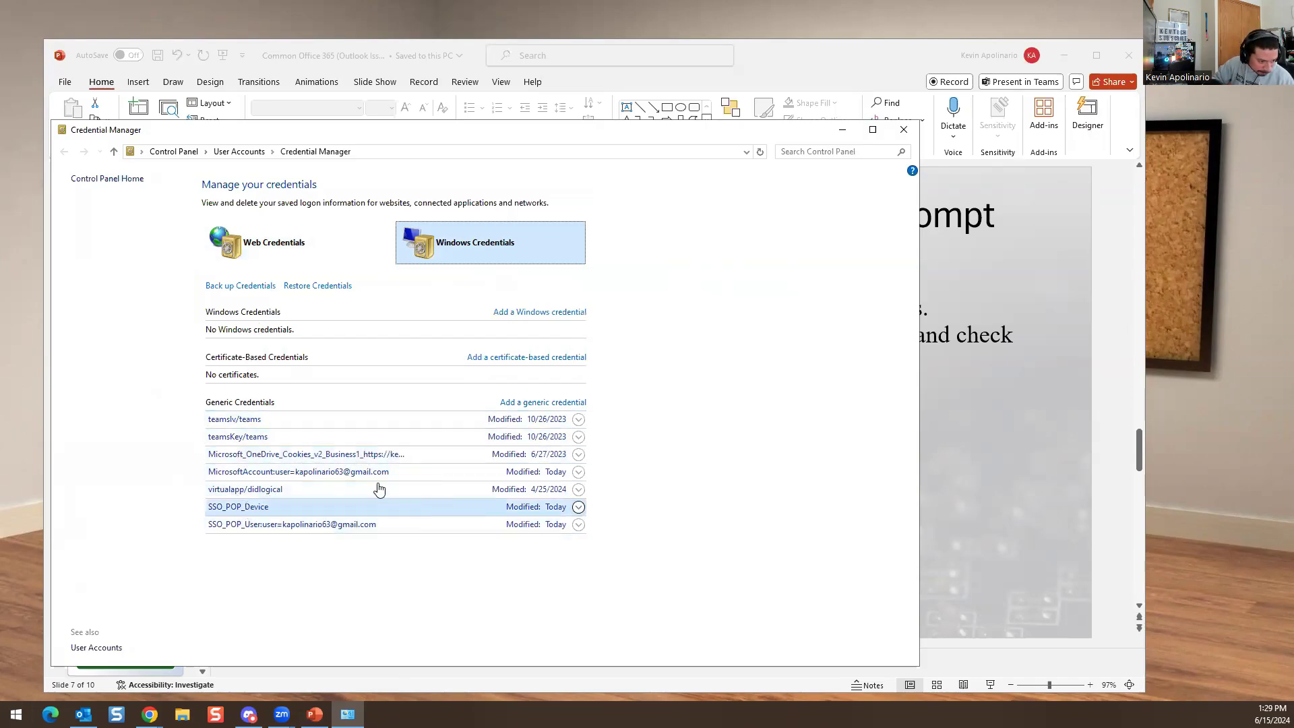
pyautogui.click(528, 421)
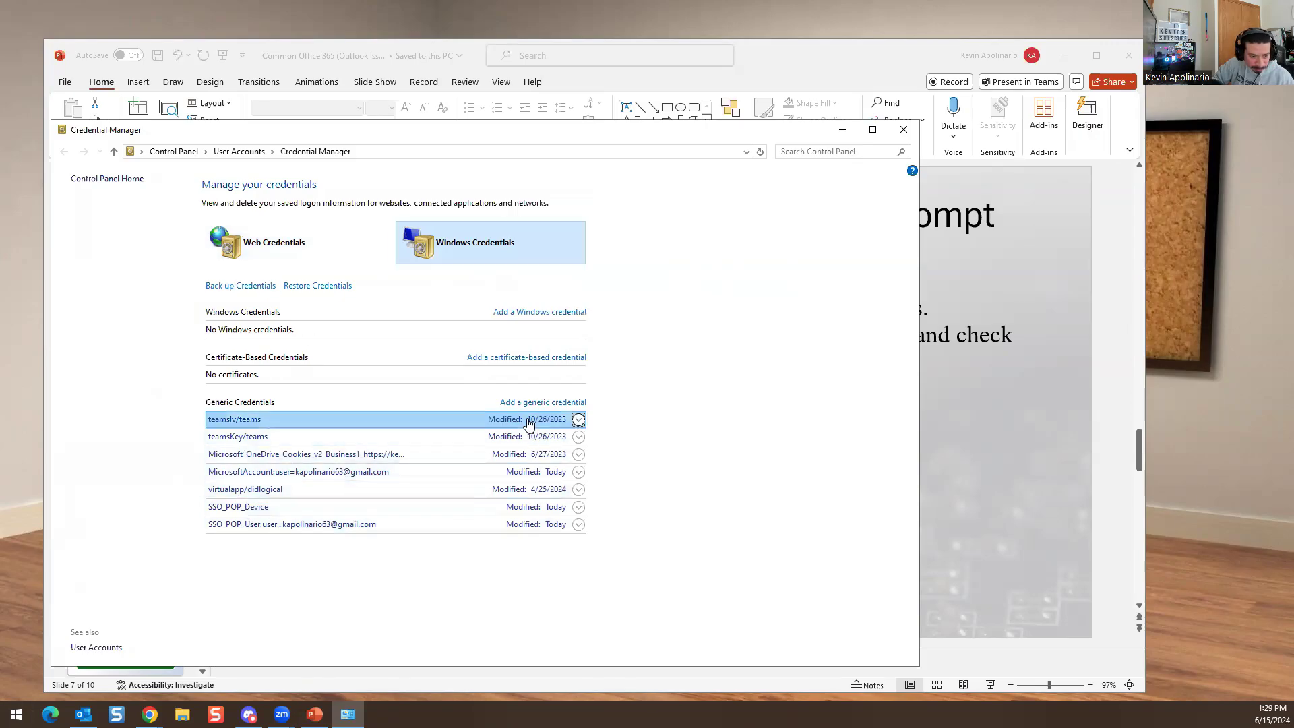
pyautogui.click(259, 493)
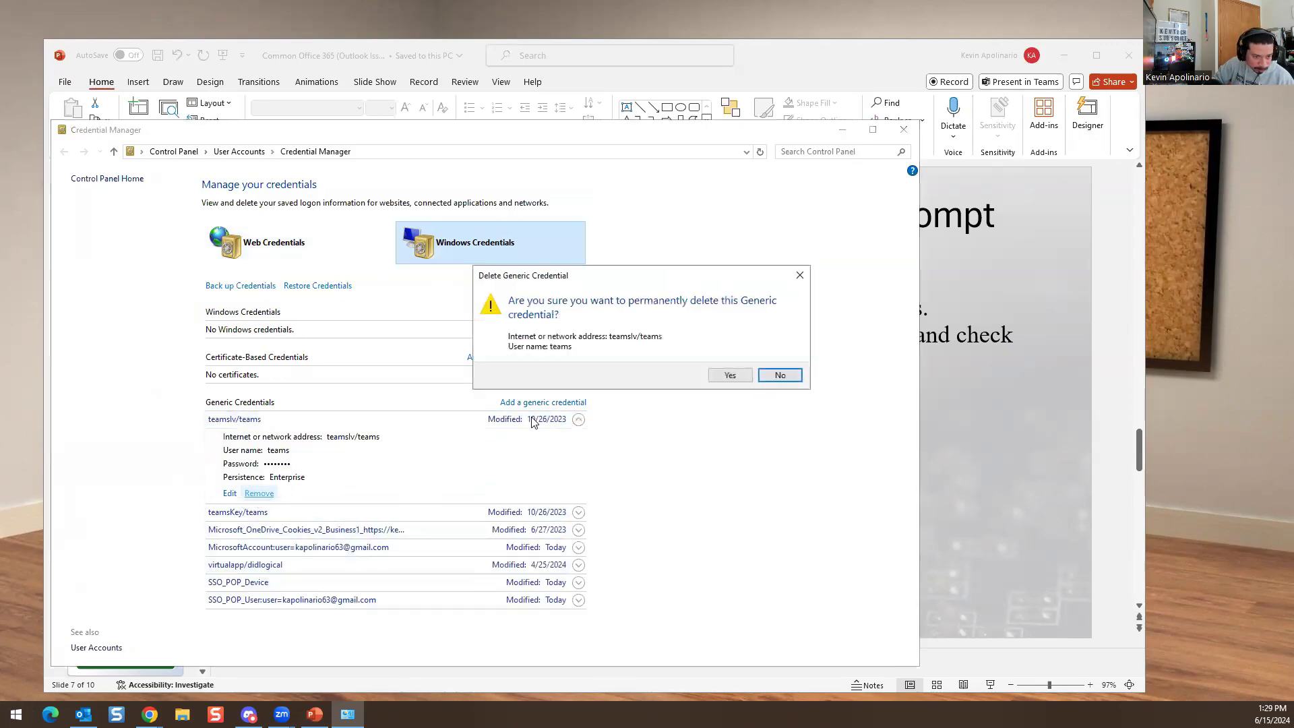
pyautogui.click(731, 375)
pyautogui.click(312, 254)
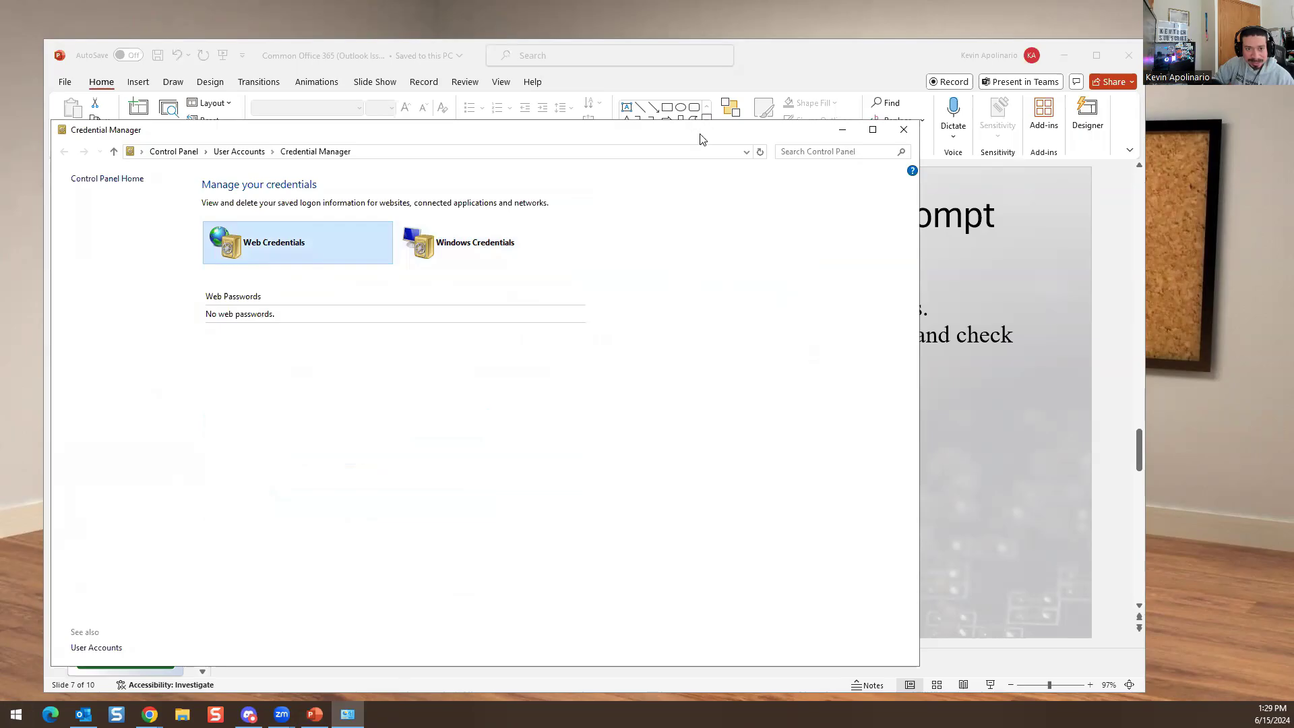
pyautogui.click(897, 137)
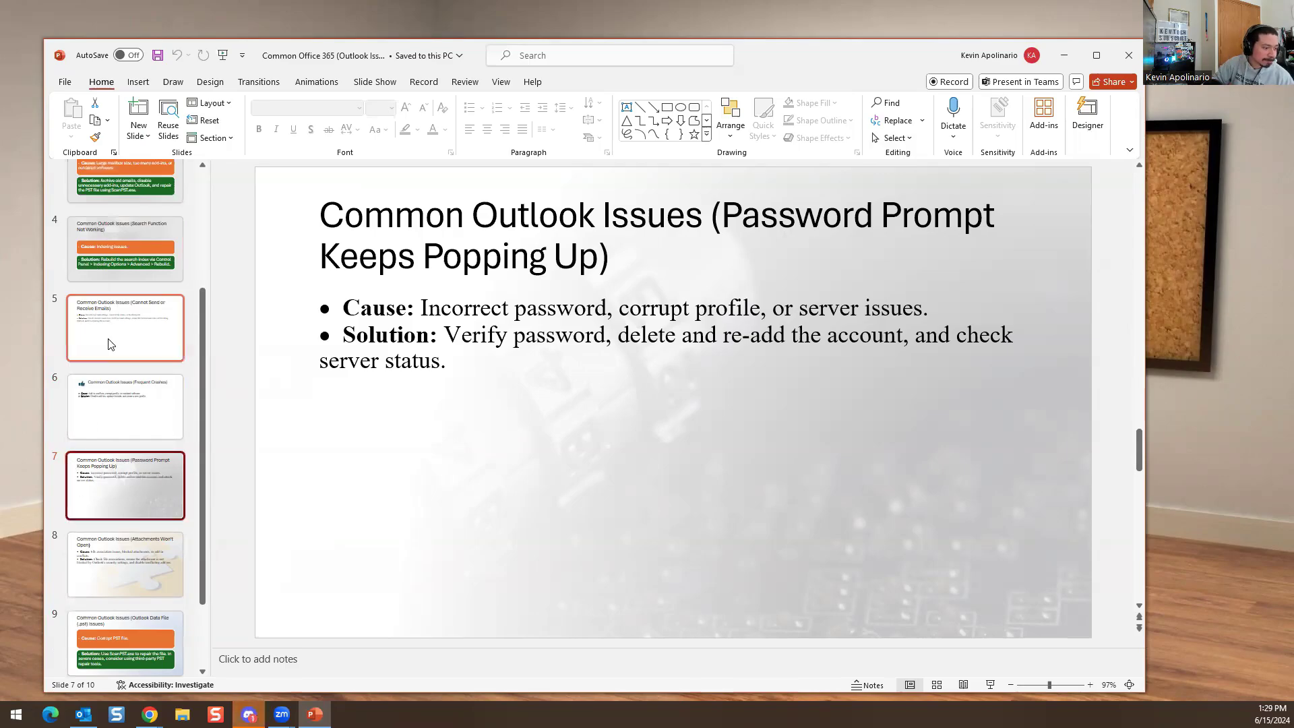
# - Go to slide 8, 'Attachments Won't Open', then bring Outlook to the front
pyautogui.scroll(-2, 108, 342)
pyautogui.click(104, 453)
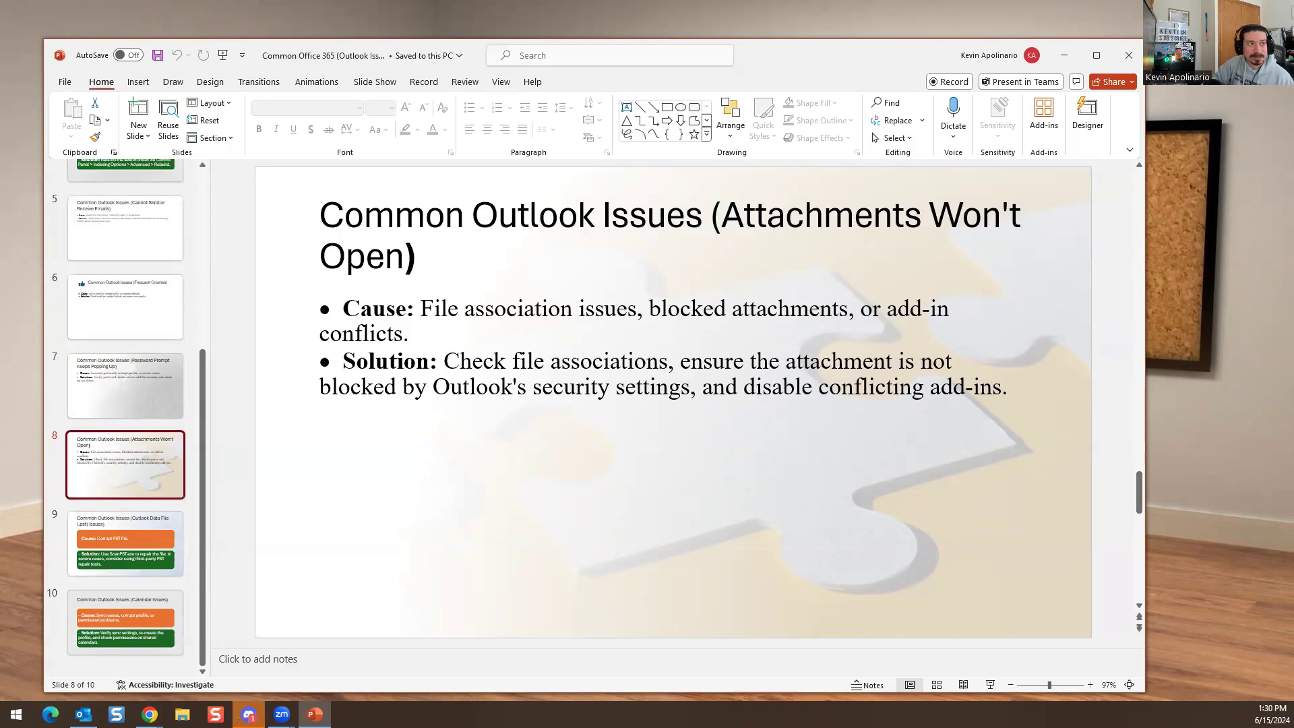
pyautogui.hotkey('alt', 'Tab')
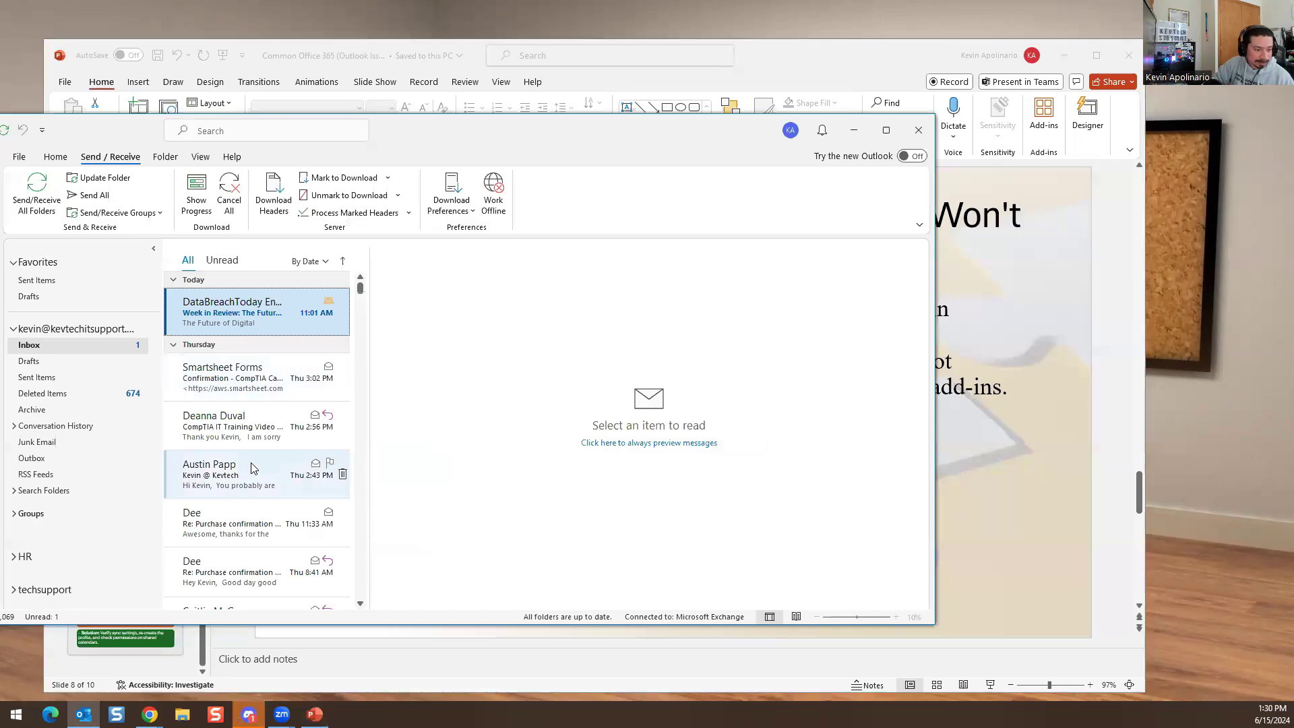
# - Open the resume PDF attached to an email, then return to slide 9 on Outlook Data File issues
pyautogui.scroll(-15, 278, 435)
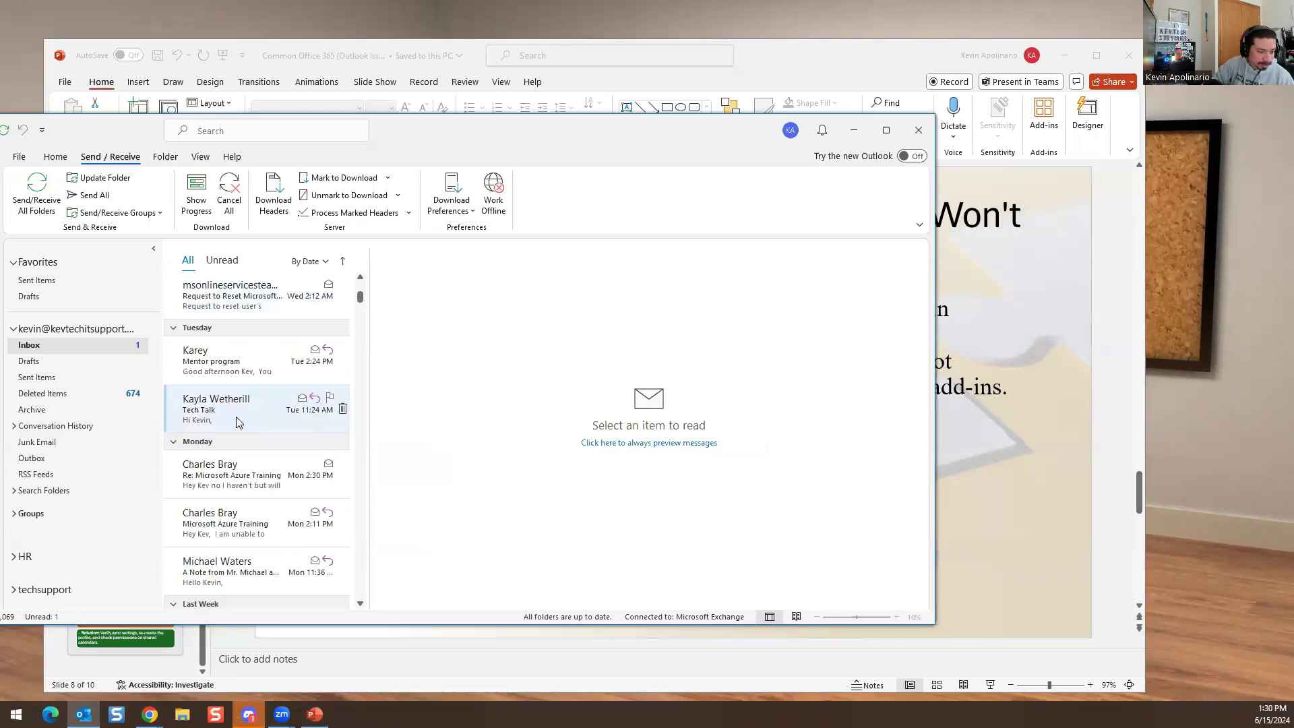
pyautogui.click(260, 536)
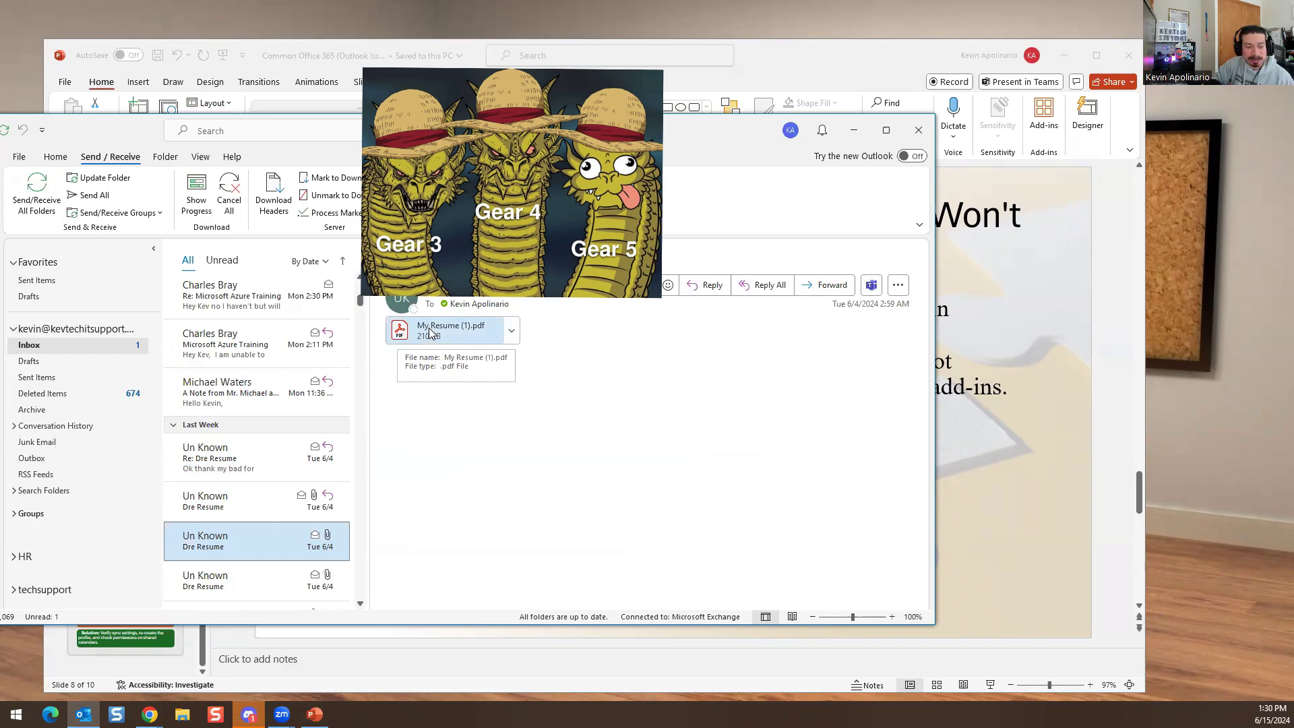
pyautogui.click(431, 339)
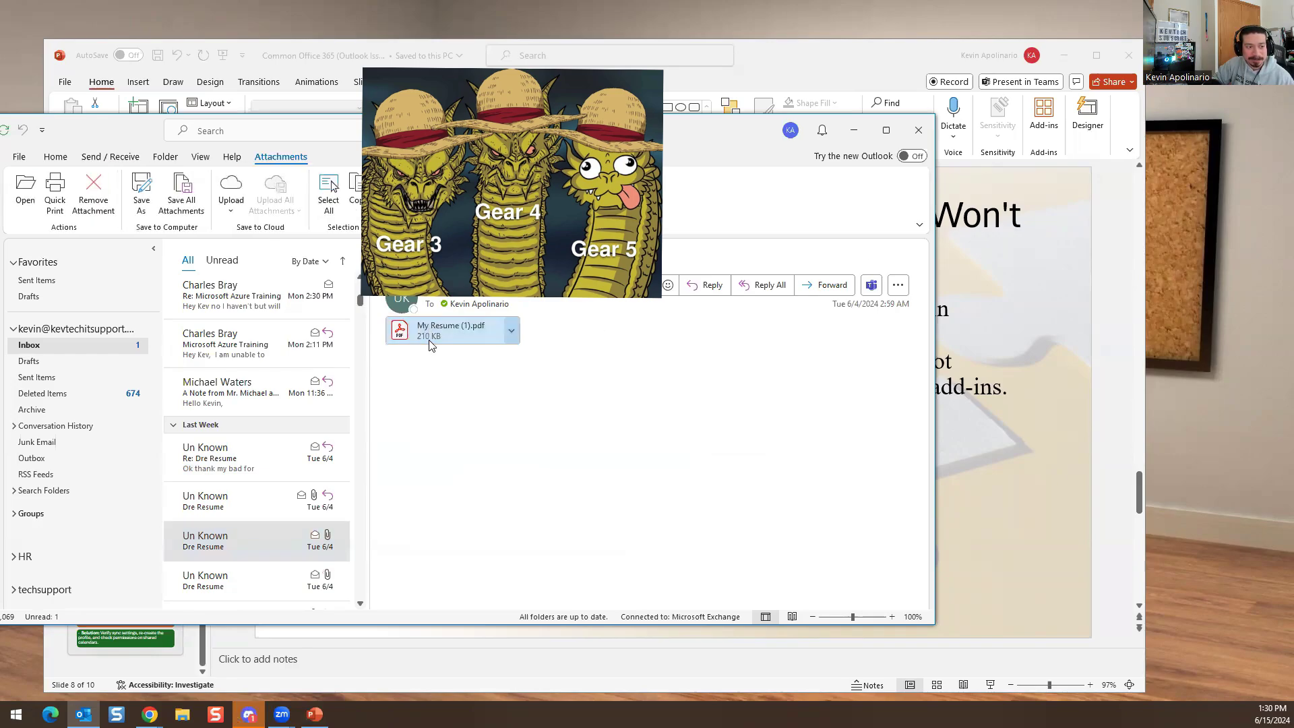
pyautogui.doubleClick(431, 340)
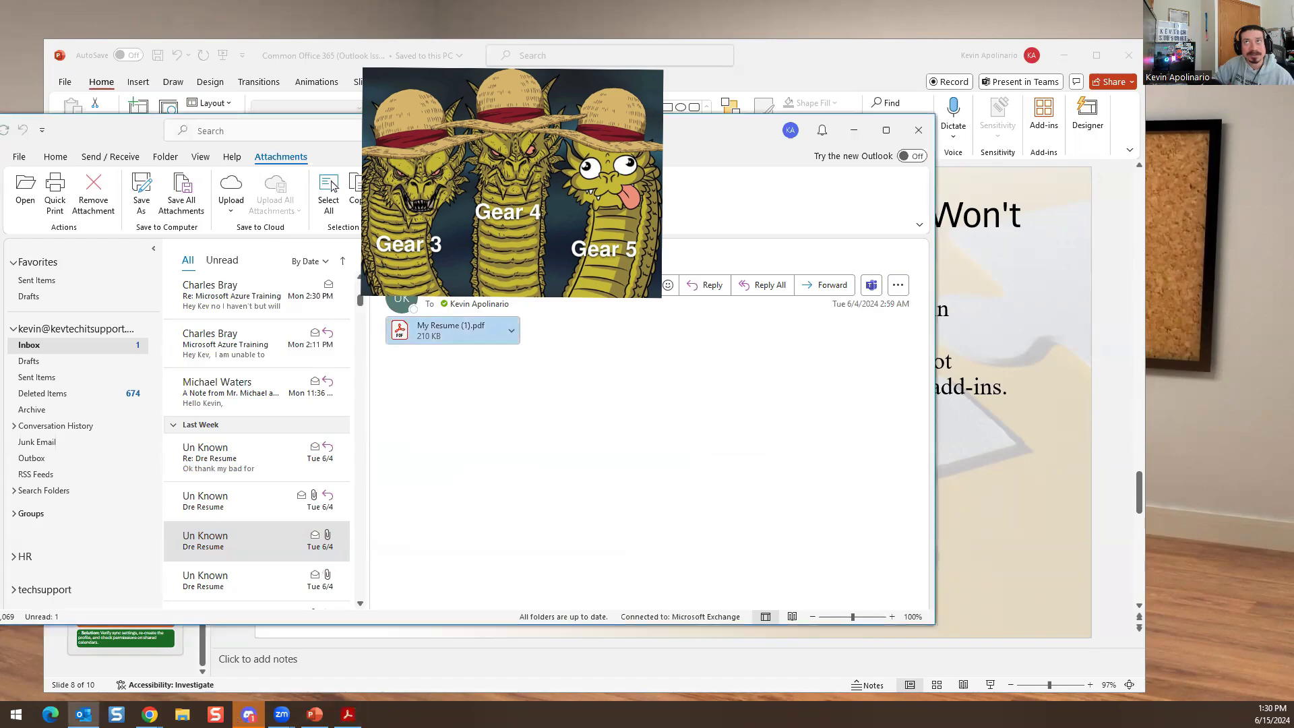
pyautogui.click(936, 149)
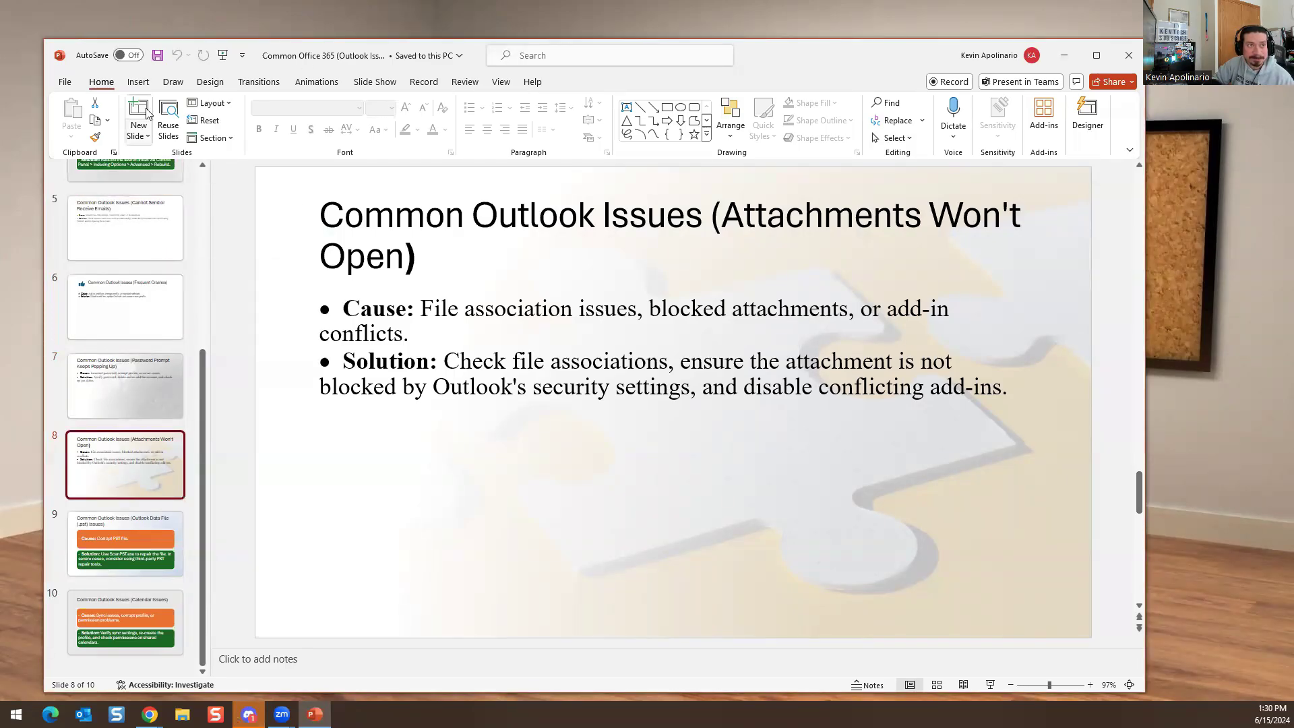
pyautogui.click(108, 540)
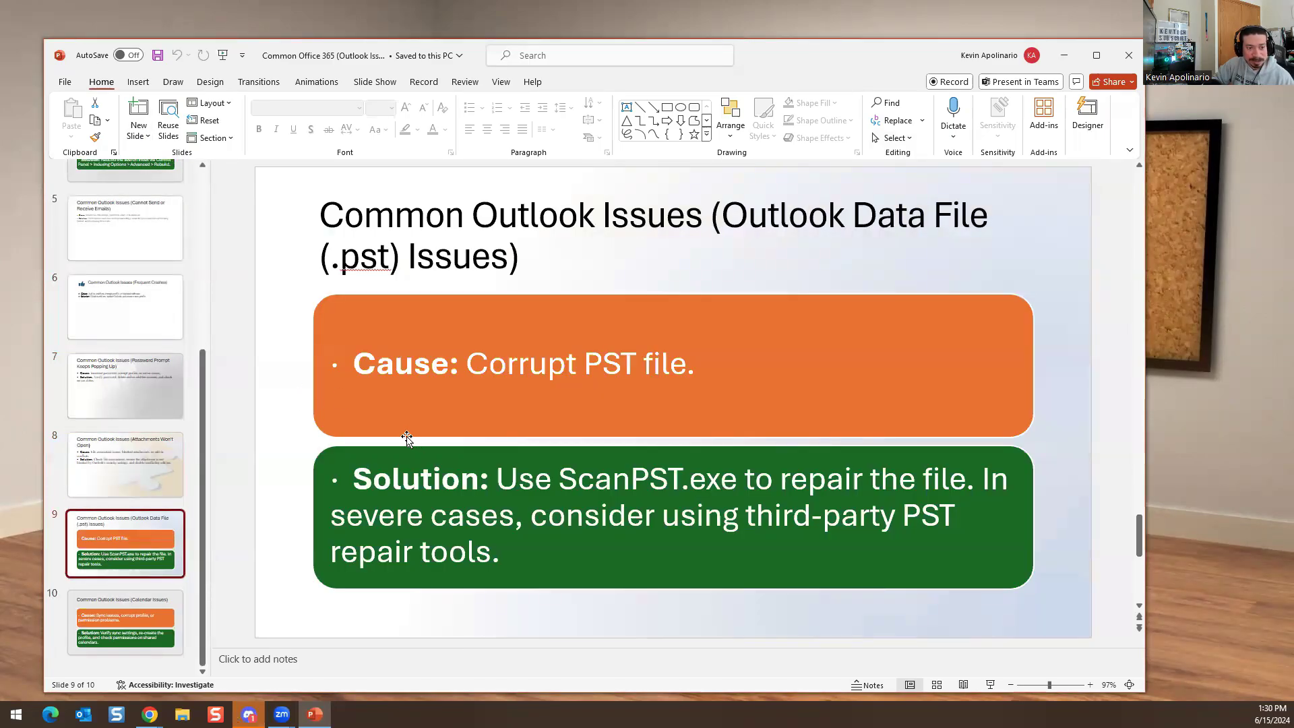
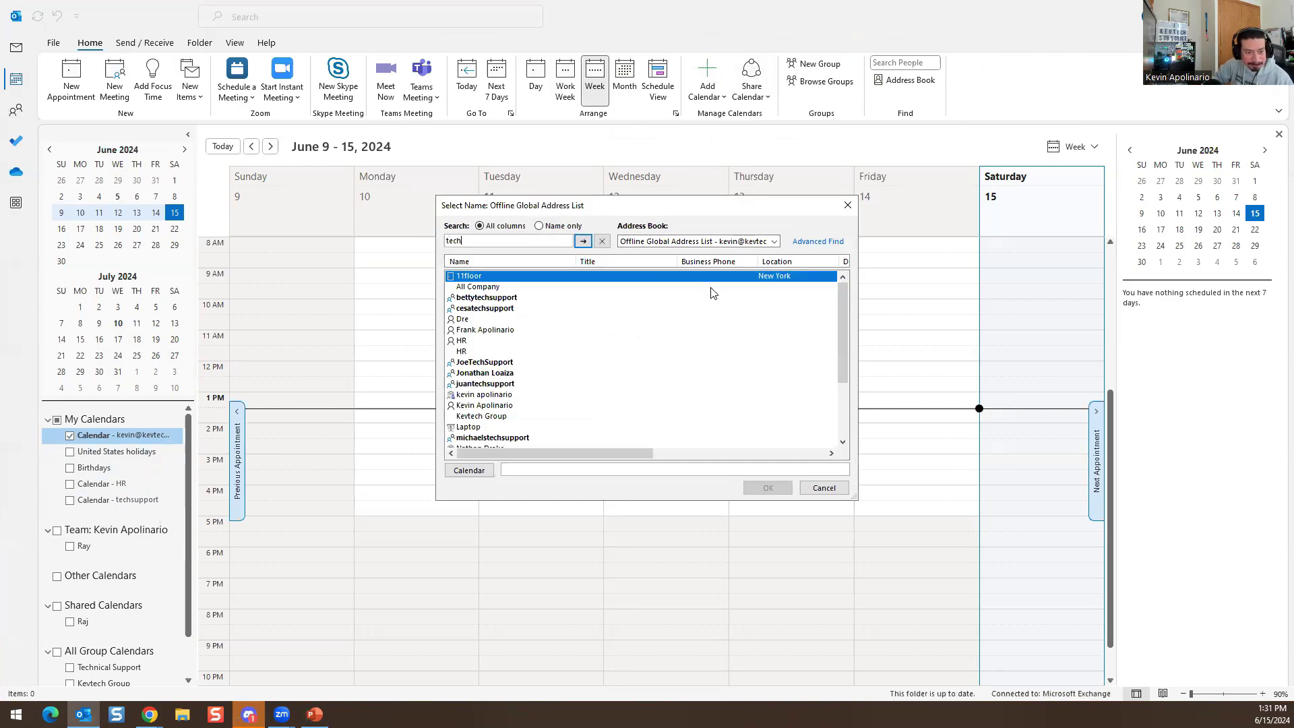
# - Search the address list for 'tech' and add techsupport as a shared calendar
pyautogui.click(584, 242)
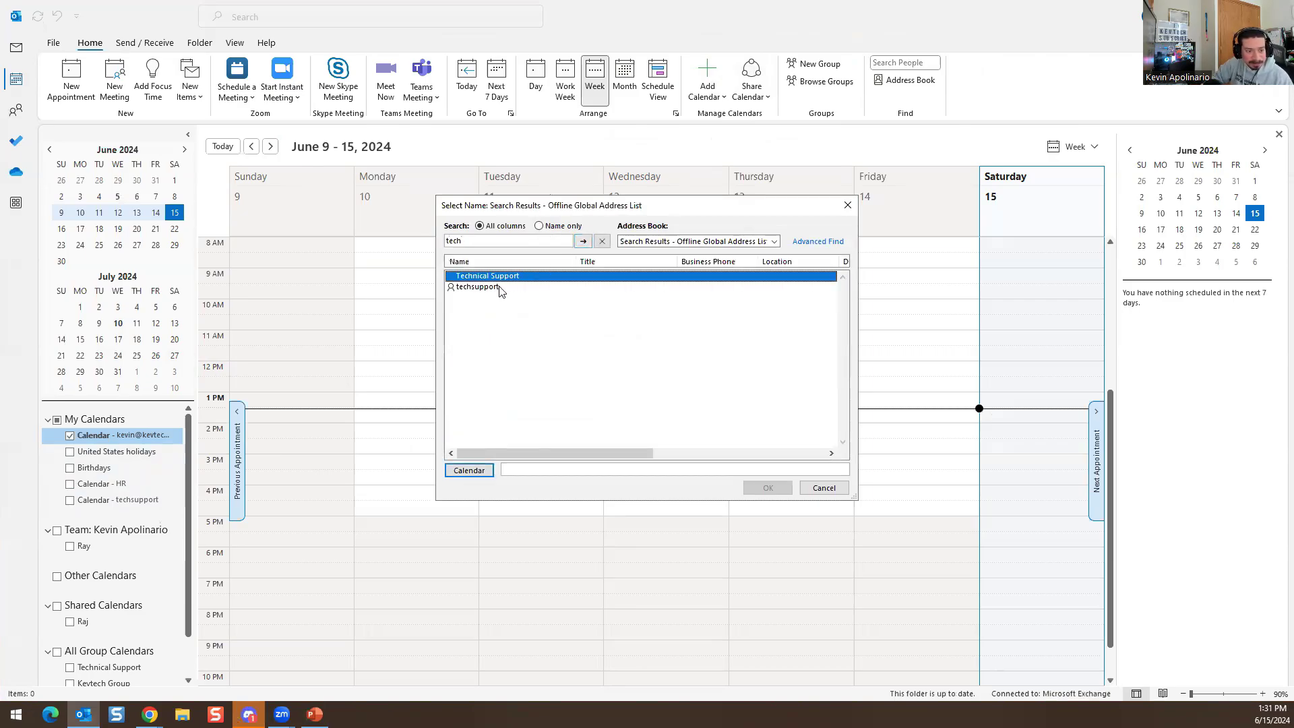
pyautogui.click(494, 288)
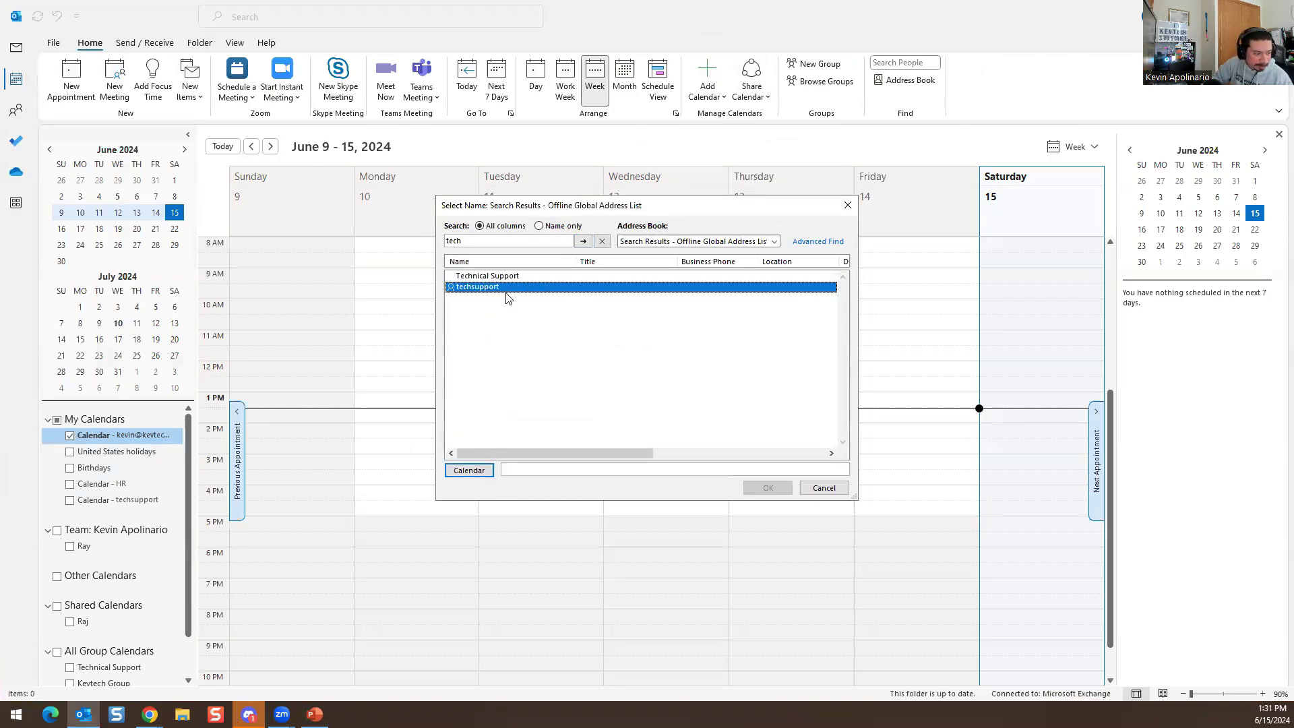
pyautogui.click(469, 470)
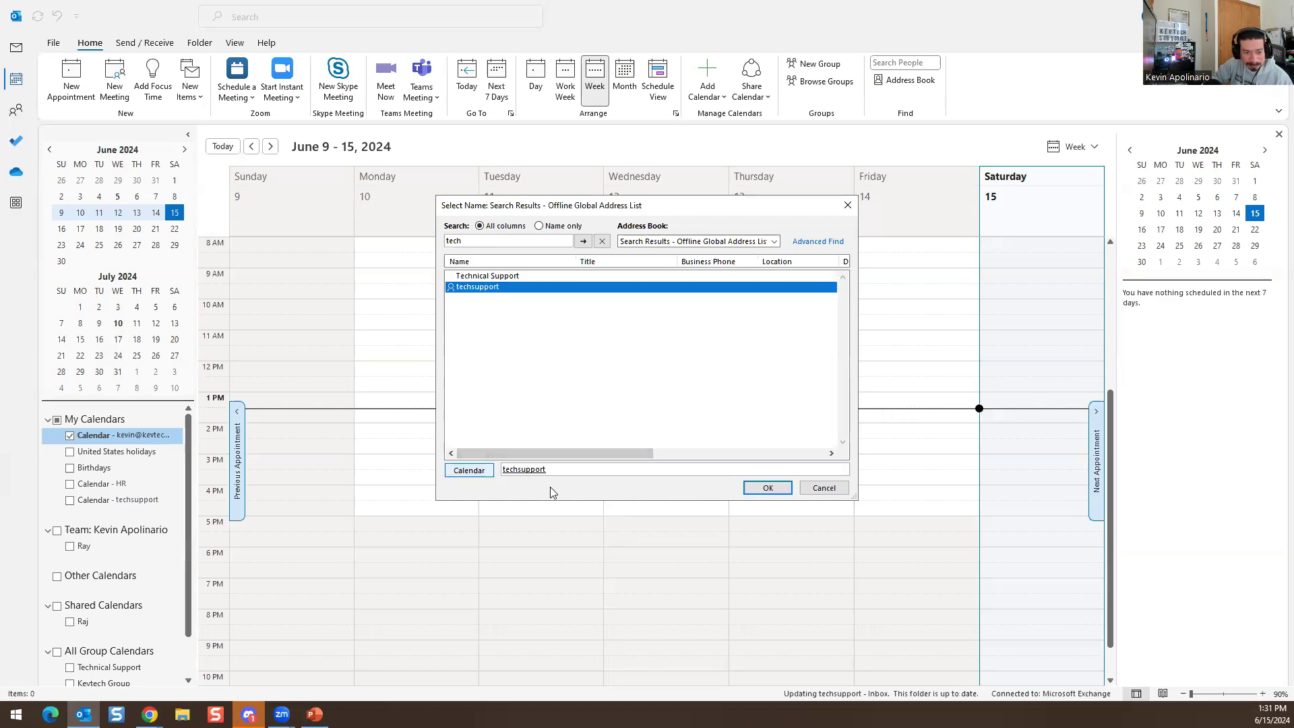
pyautogui.click(768, 488)
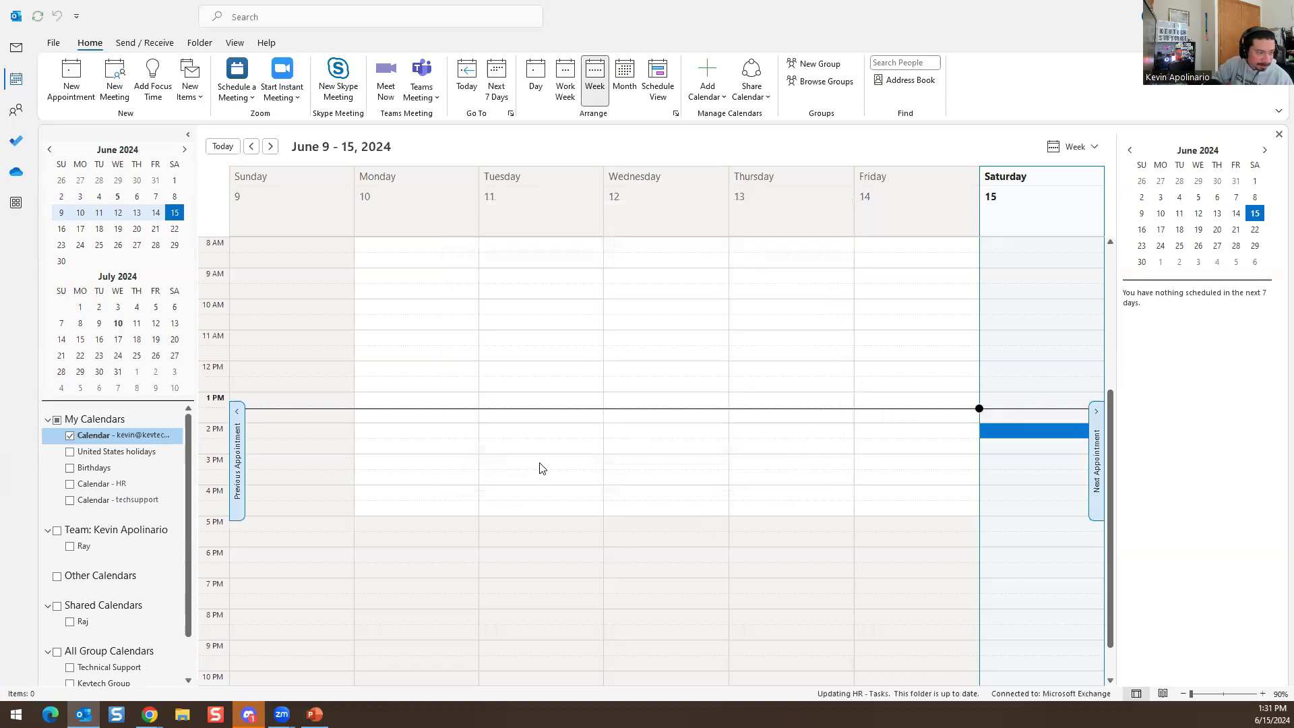
# - Toggle between the techsupport calendar and your own calendar in the week view
pyautogui.click(114, 504)
pyautogui.click(108, 505)
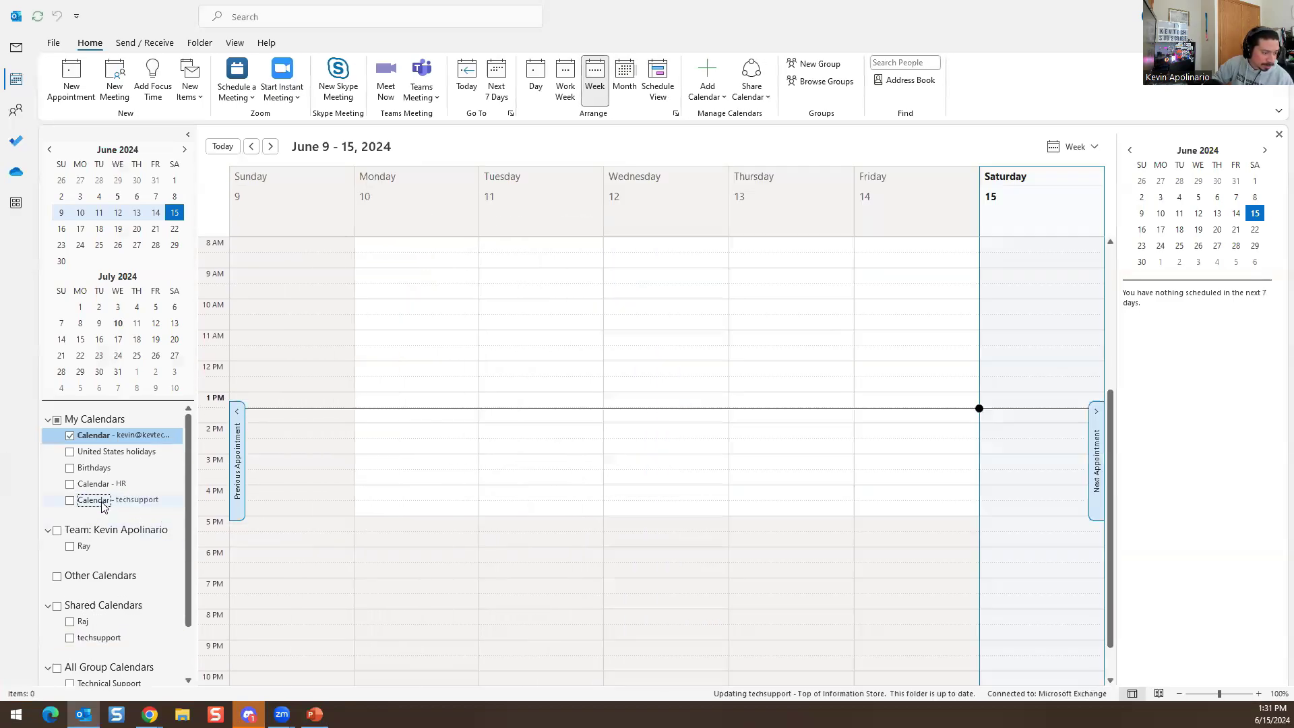
pyautogui.rightClick(104, 507)
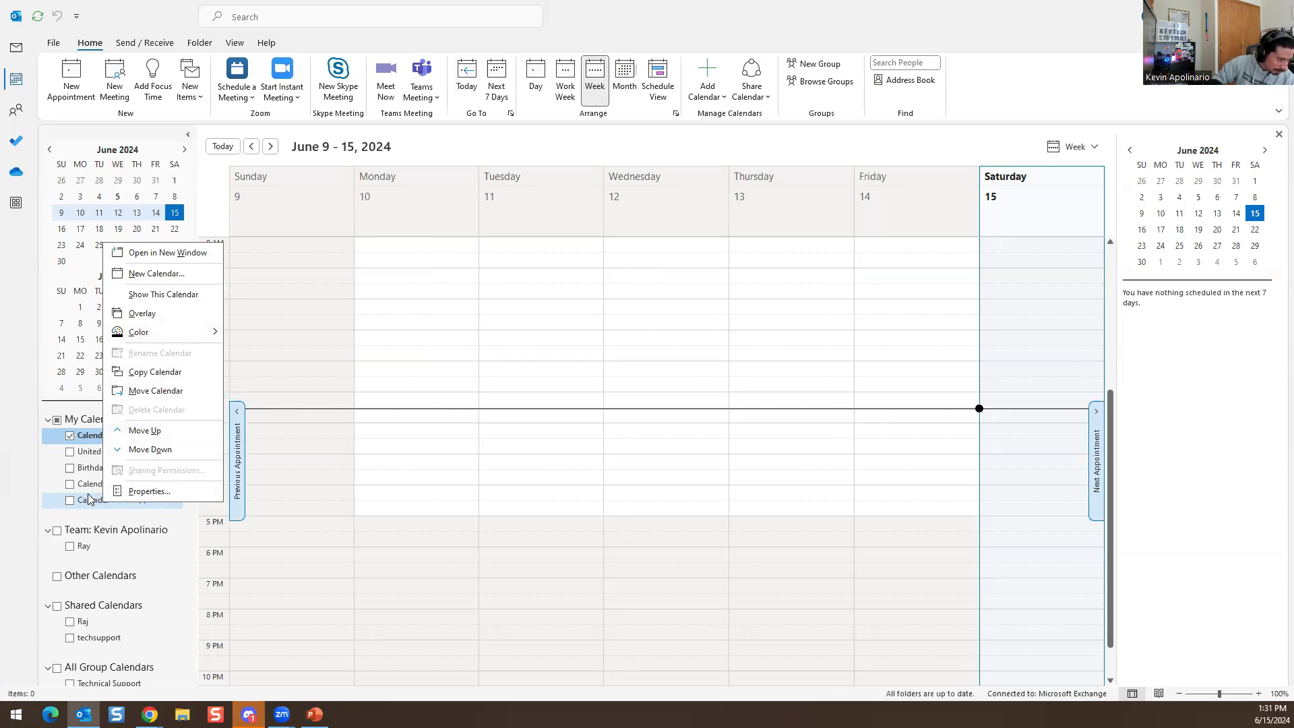
pyautogui.click(71, 501)
pyautogui.click(71, 435)
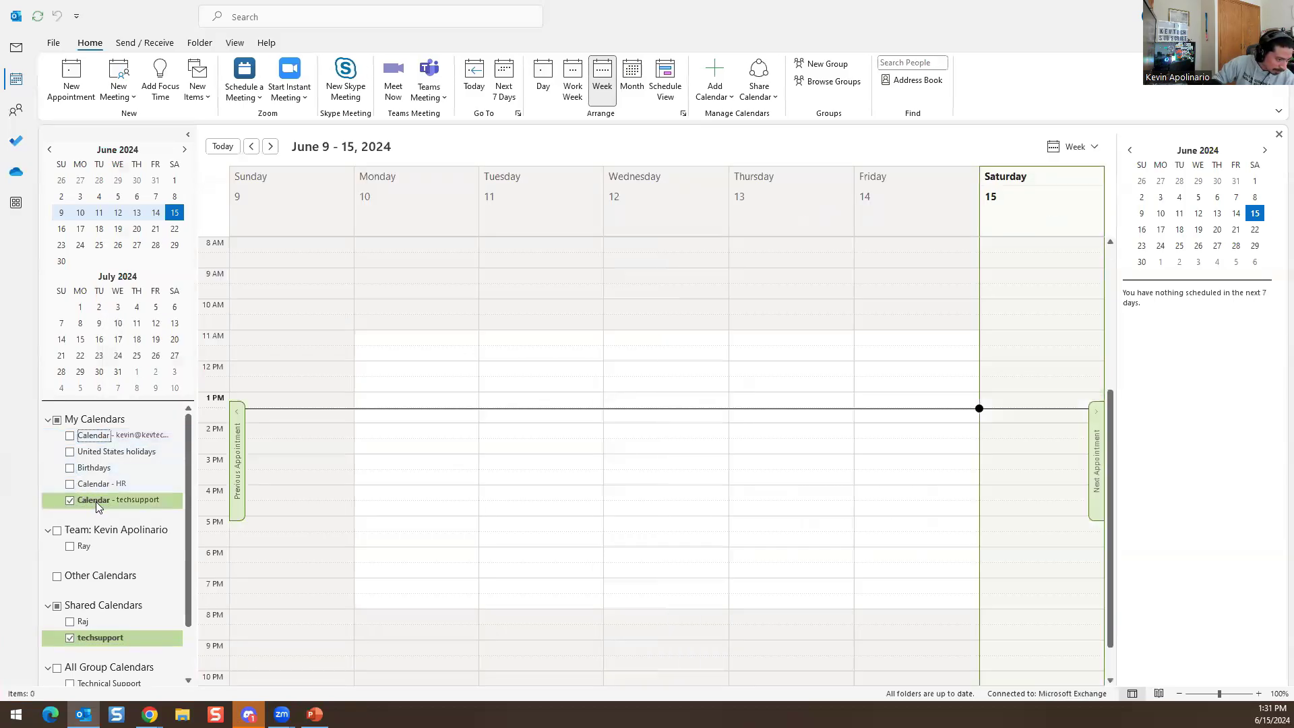
pyautogui.rightClick(97, 502)
pyautogui.click(69, 501)
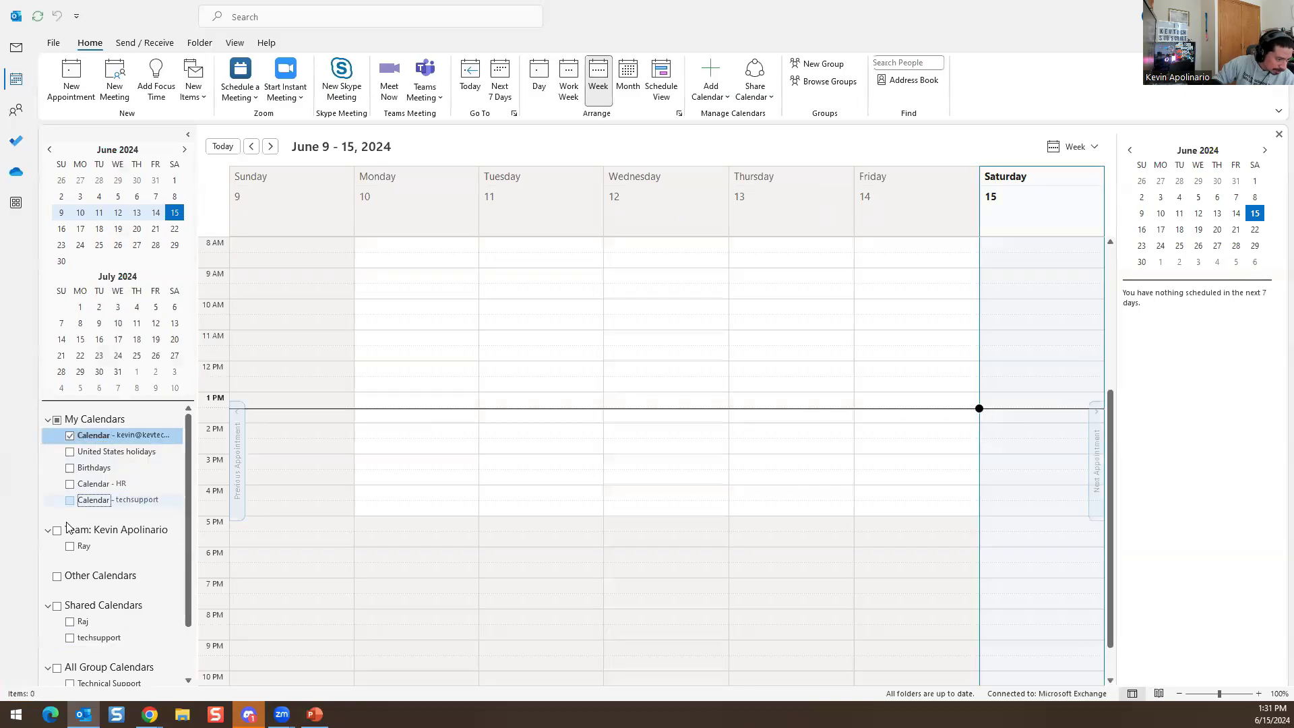
# - Delete the duplicate shared techsupport calendar entry and confirm with Yes
pyautogui.rightClick(88, 638)
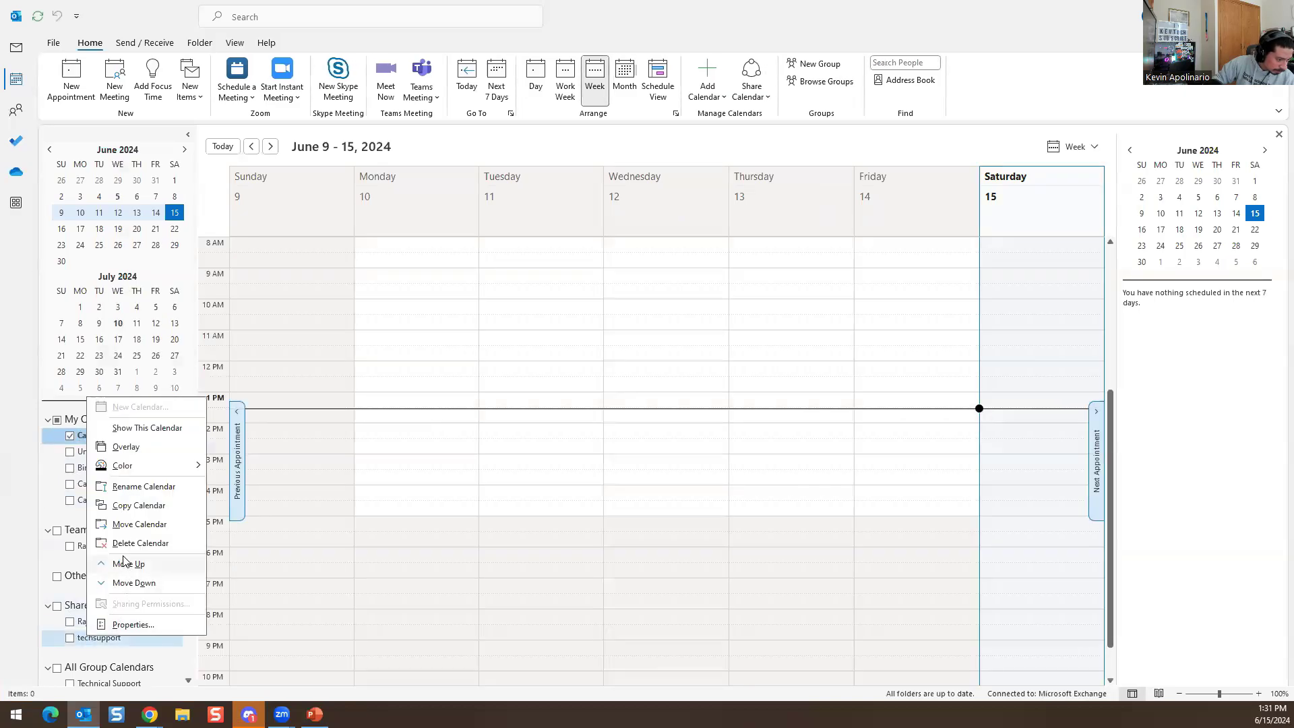
pyautogui.click(138, 544)
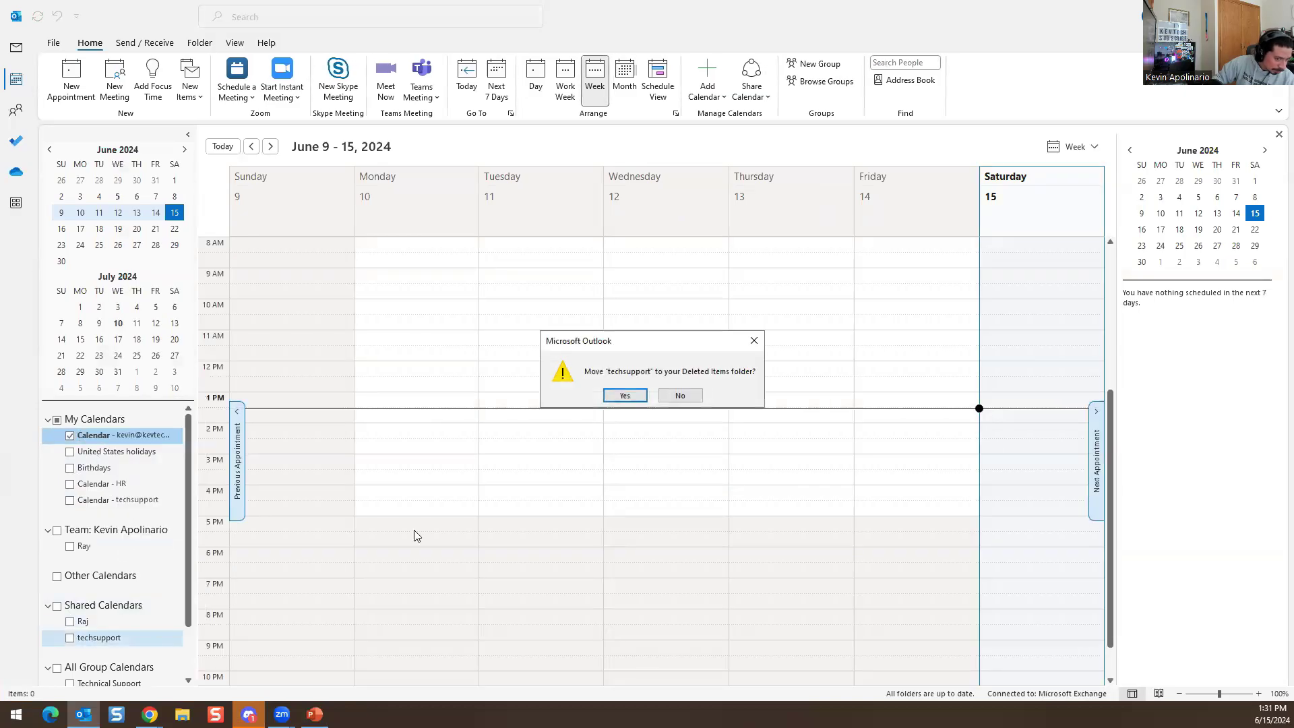
pyautogui.click(626, 396)
# - Display only Calendar - techsupport by checking it and unchecking your own calendar
pyautogui.click(106, 500)
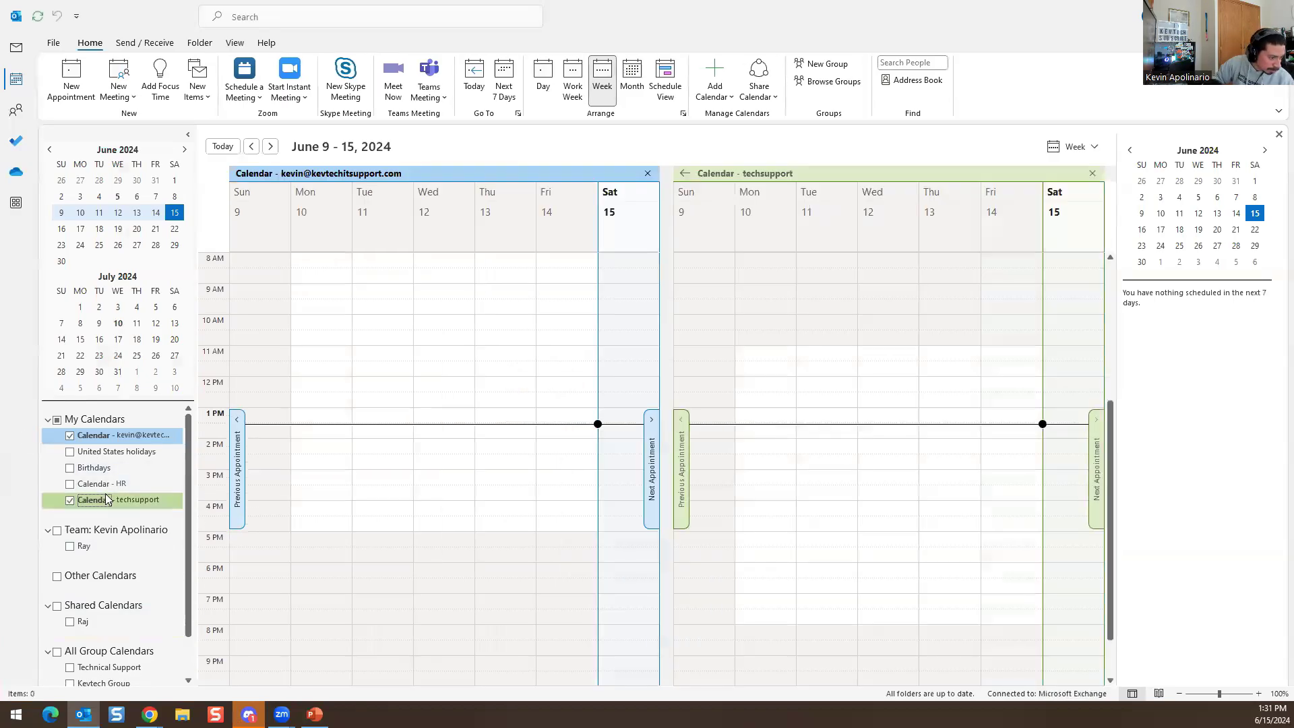
pyautogui.click(72, 436)
pyautogui.rightClick(103, 508)
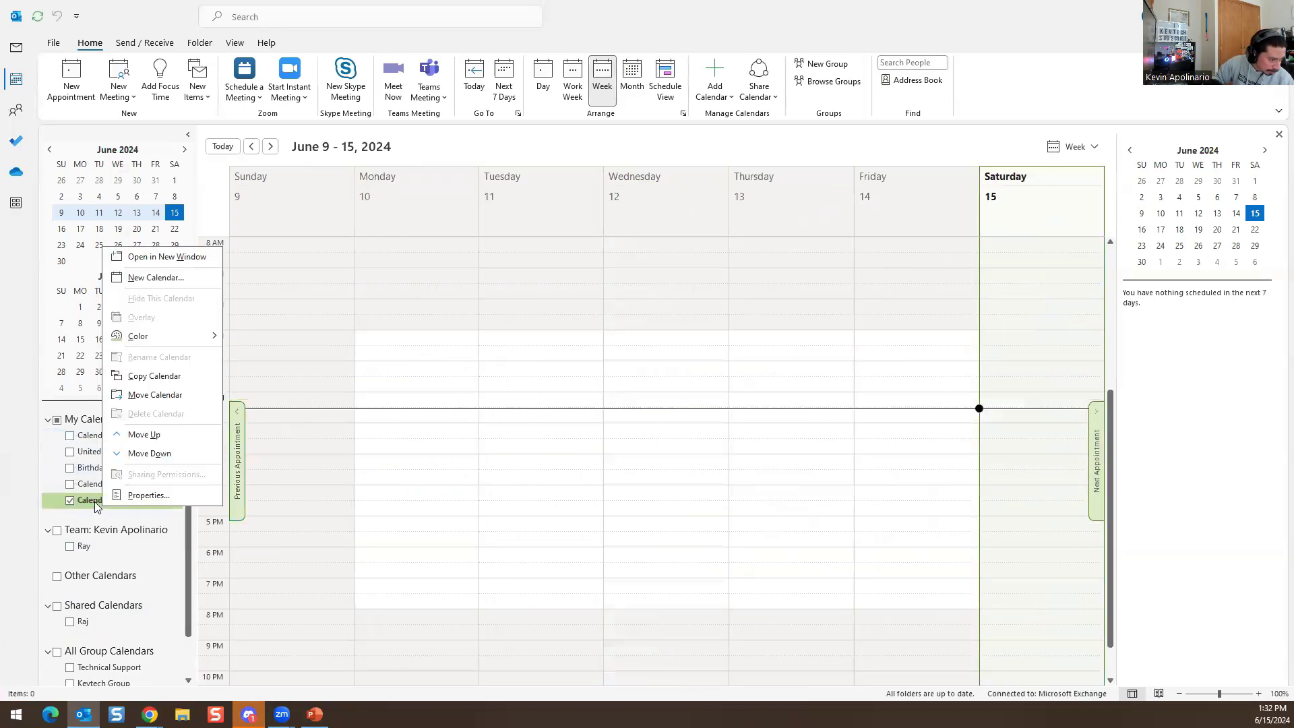
# - Re-add techsupport from the address book via a 'tech' search, then switch to PowerPoint
pyautogui.click(720, 101)
pyautogui.click(741, 117)
pyautogui.write('tech')
pyautogui.click(583, 242)
pyautogui.click(466, 288)
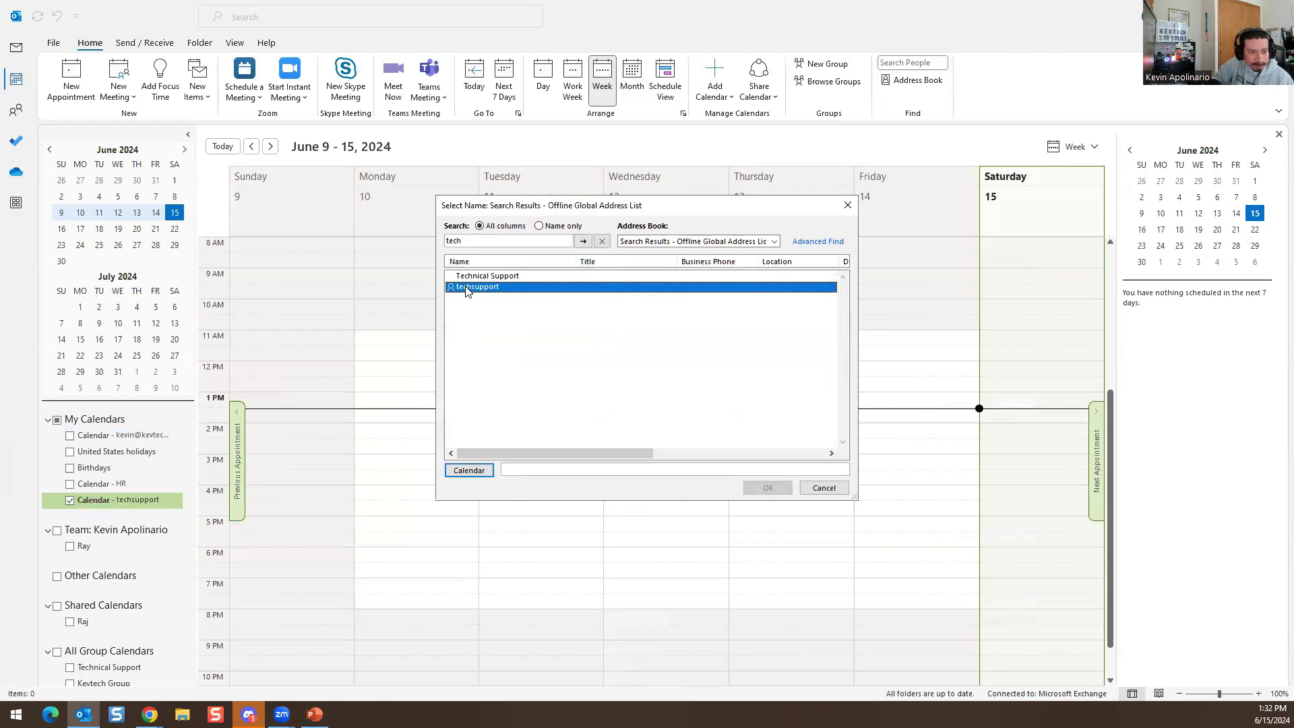
pyautogui.click(767, 490)
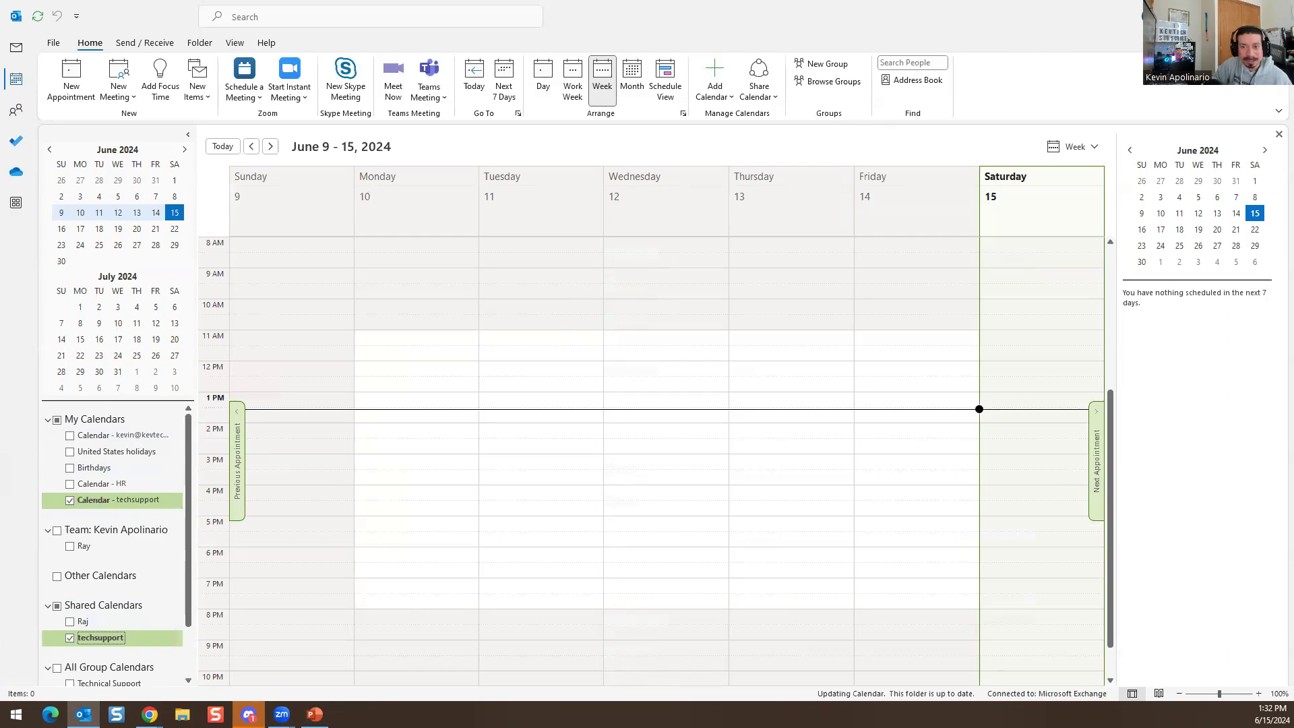
pyautogui.hotkey('alt', 'Tab')
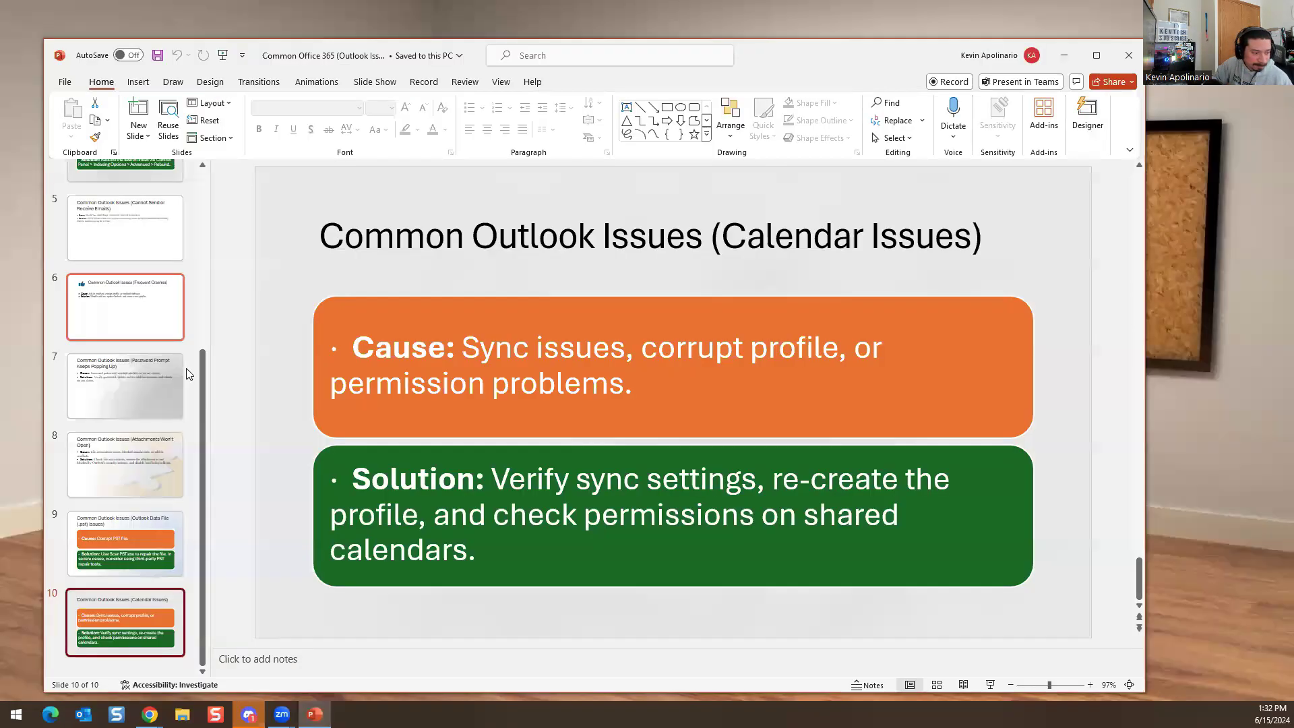